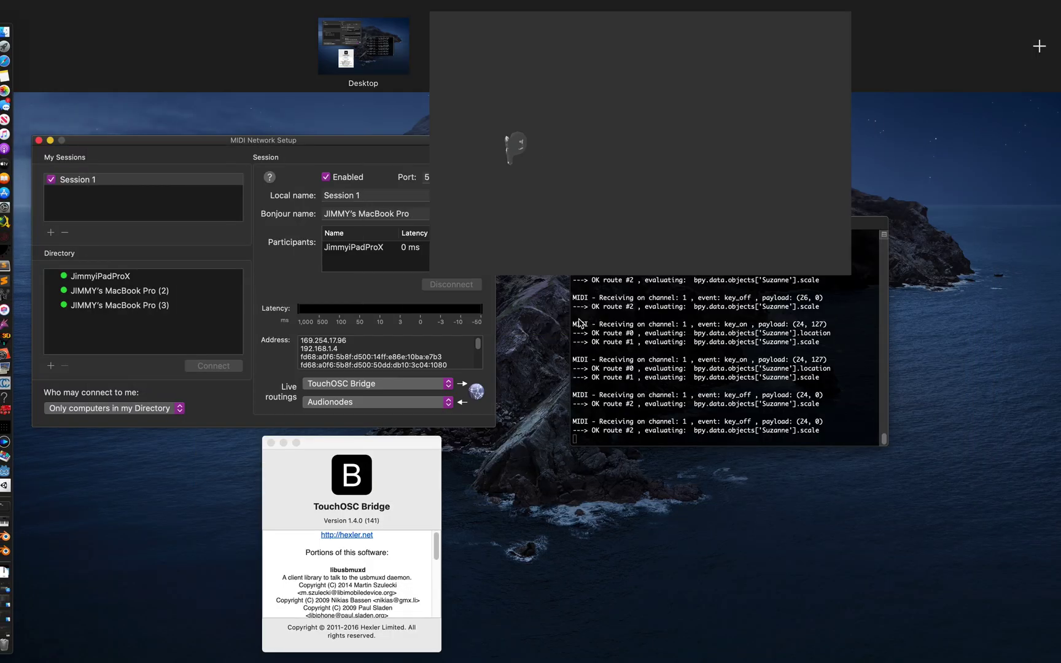
# Open the hexler.net documentation page on MIDI with TouchOSC Bridge and read its Install TouchOSC Bridge section.
pyautogui.click(500, 59)
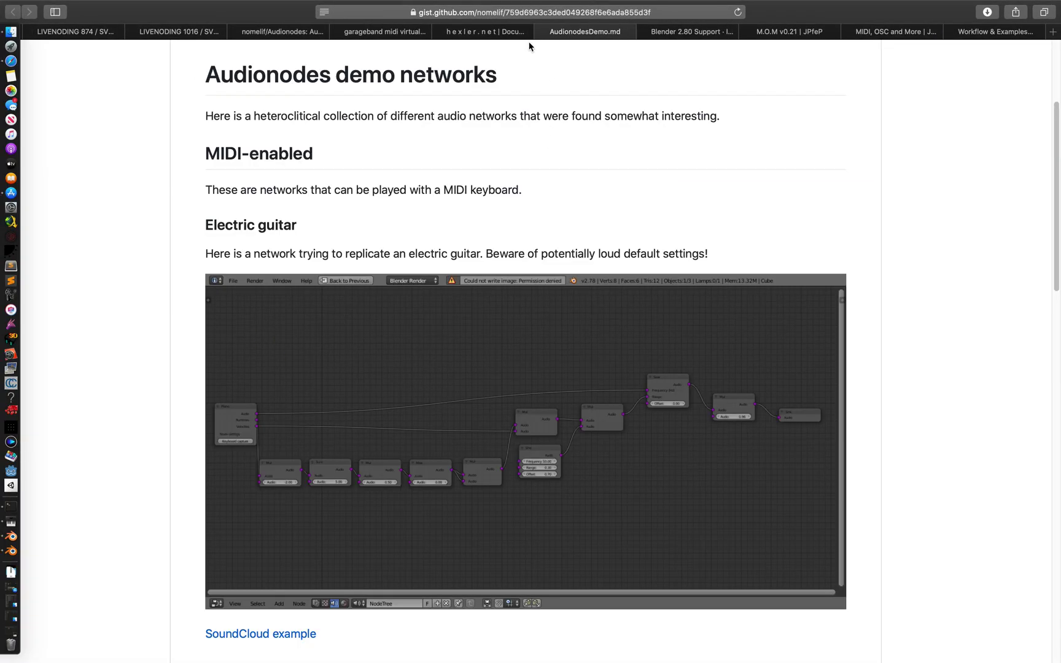
pyautogui.click(499, 31)
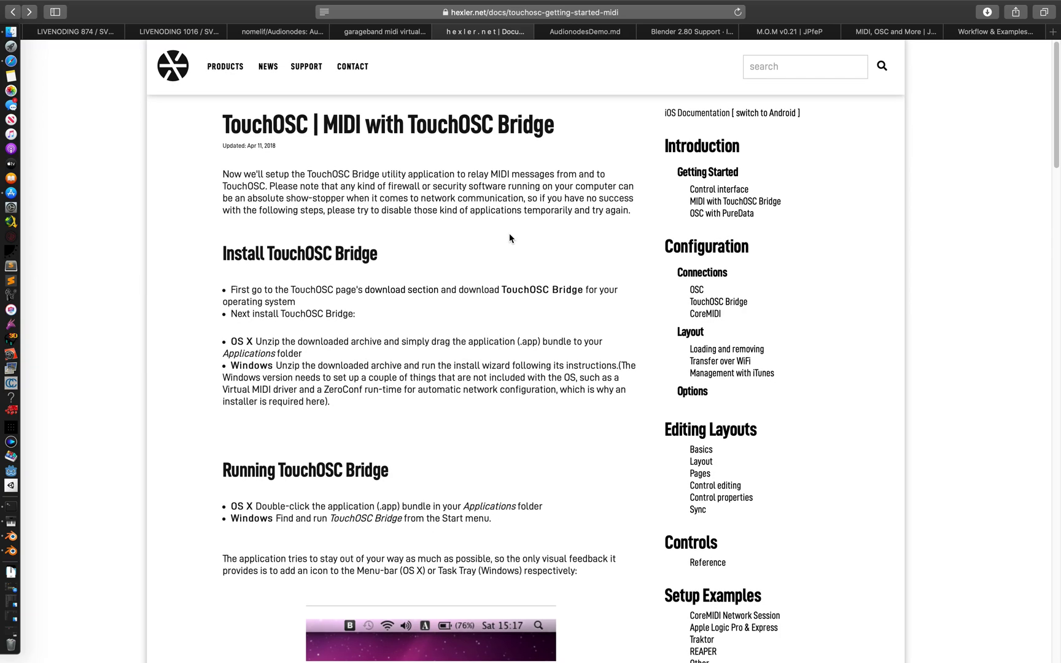
pyautogui.scroll(-1, 525, 191)
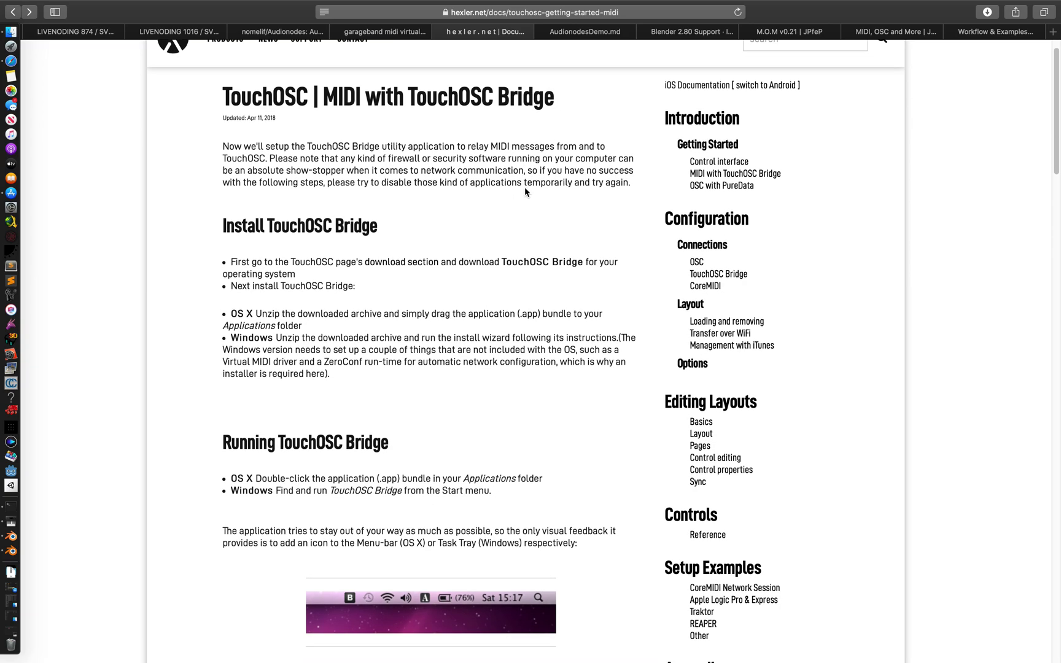
pyautogui.doubleClick(279, 229)
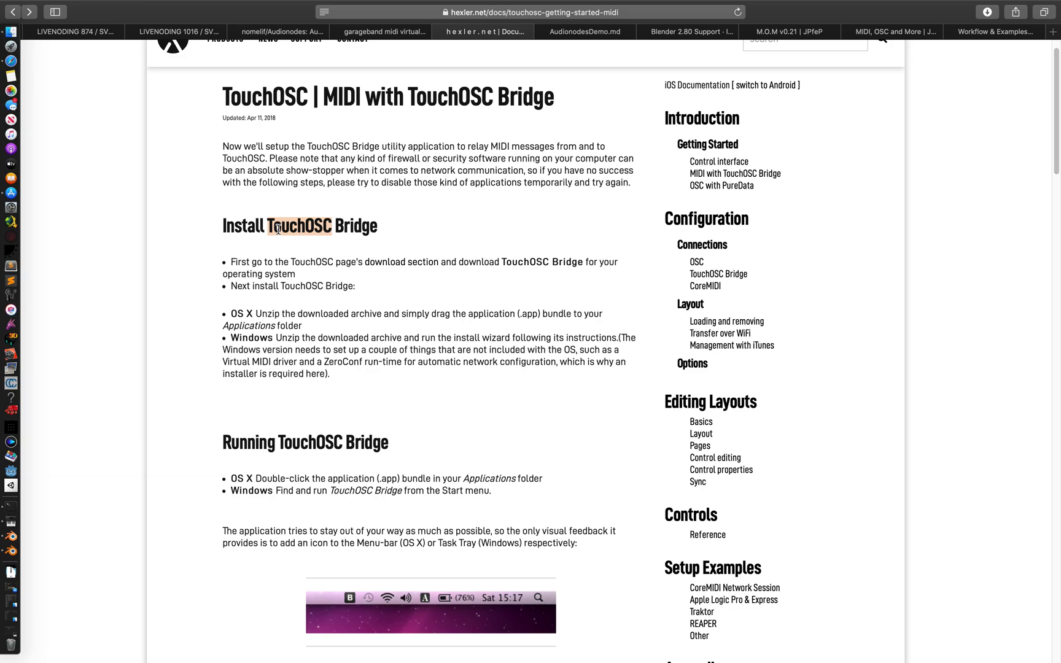
pyautogui.moveTo(279, 229); pyautogui.dragTo(385, 229)
pyautogui.scroll(-1, 405, 242)
pyautogui.scroll(1, 407, 243)
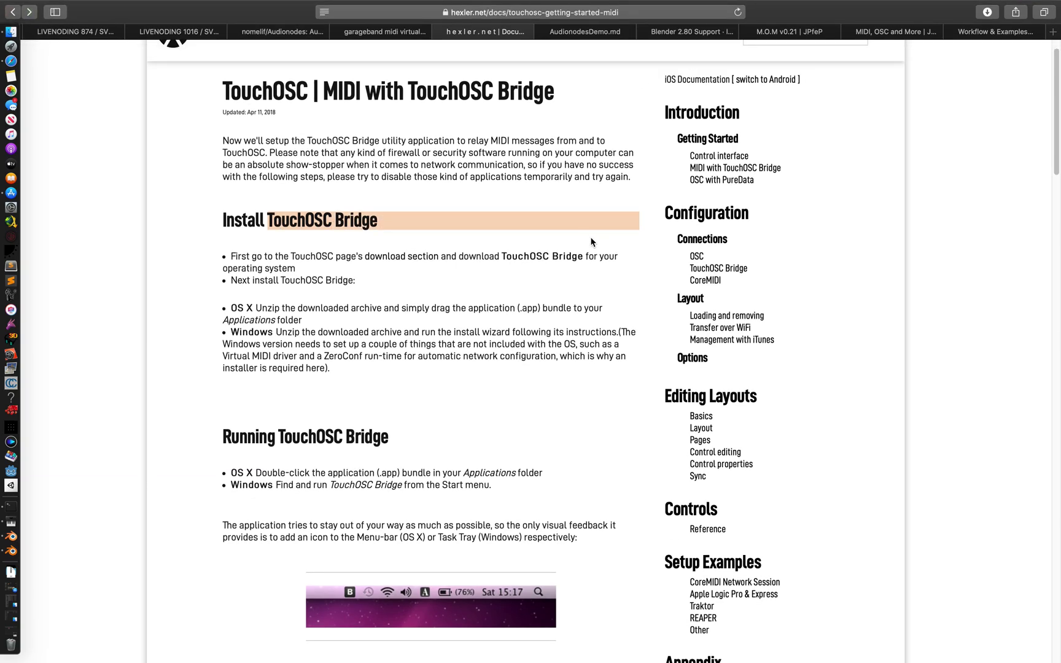
# Return to the desktop and slightly reposition the MIDI Network Setup window and the Terminal window with Blender's MIDI log.
pyautogui.hotkey('ctrl', 'Left')
pyautogui.moveTo(412, 48); pyautogui.dragTo(416, 47)
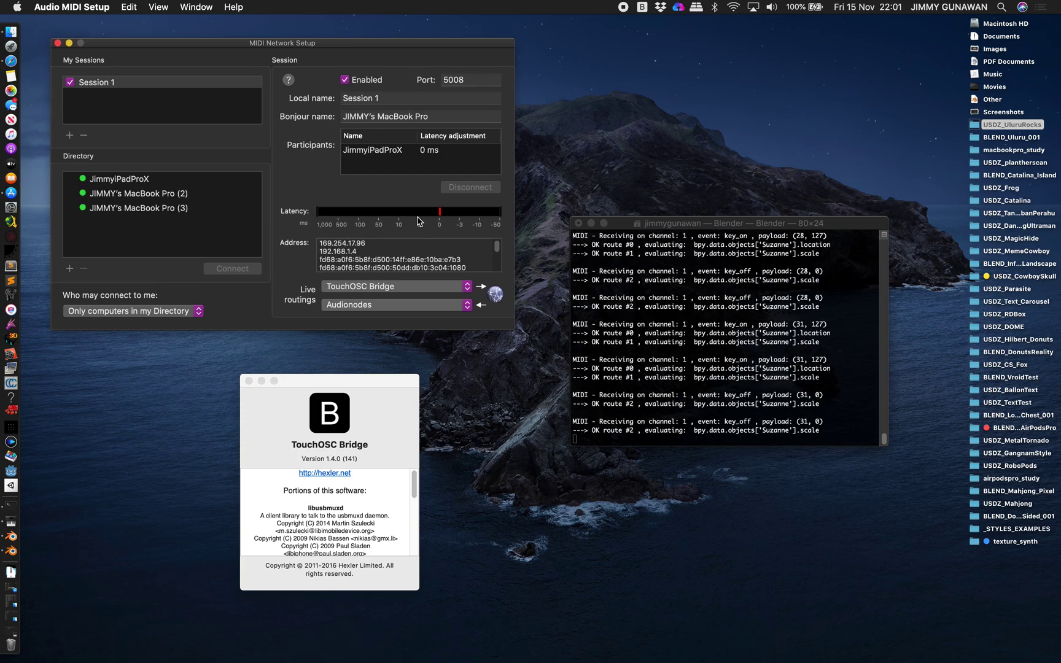
pyautogui.moveTo(377, 46); pyautogui.dragTo(373, 47)
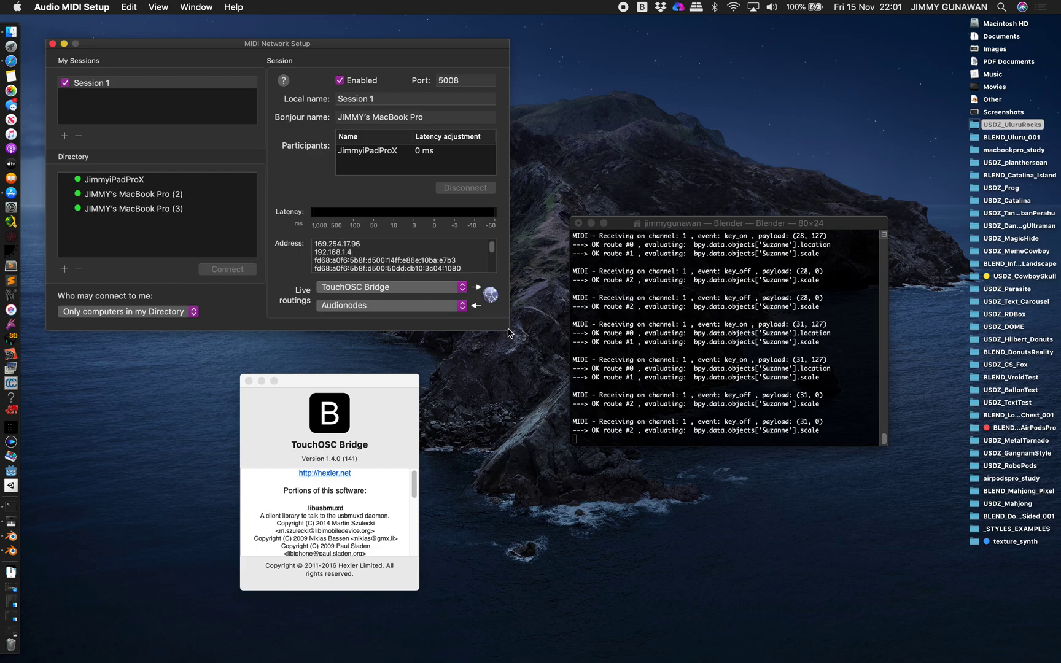
pyautogui.moveTo(608, 222); pyautogui.dragTo(617, 226)
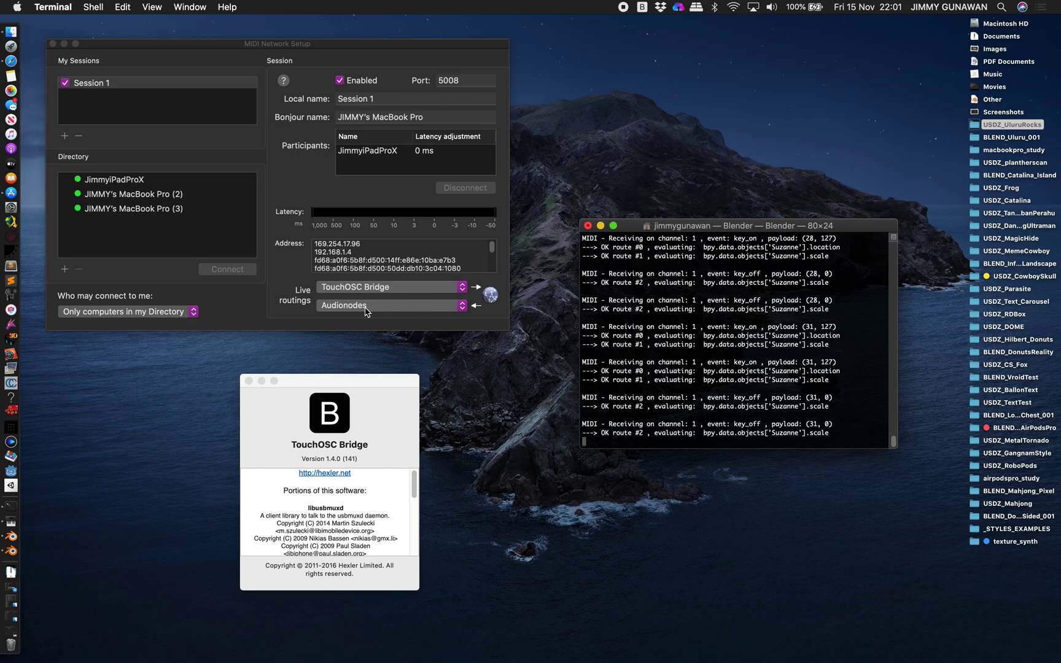
# Examine the electric guitar and barrel organ node networks on the AudionodesDemo.md gist page.
pyautogui.hotkey('ctrl', 'Right')
pyautogui.hotkey('ctrl', 'Right')
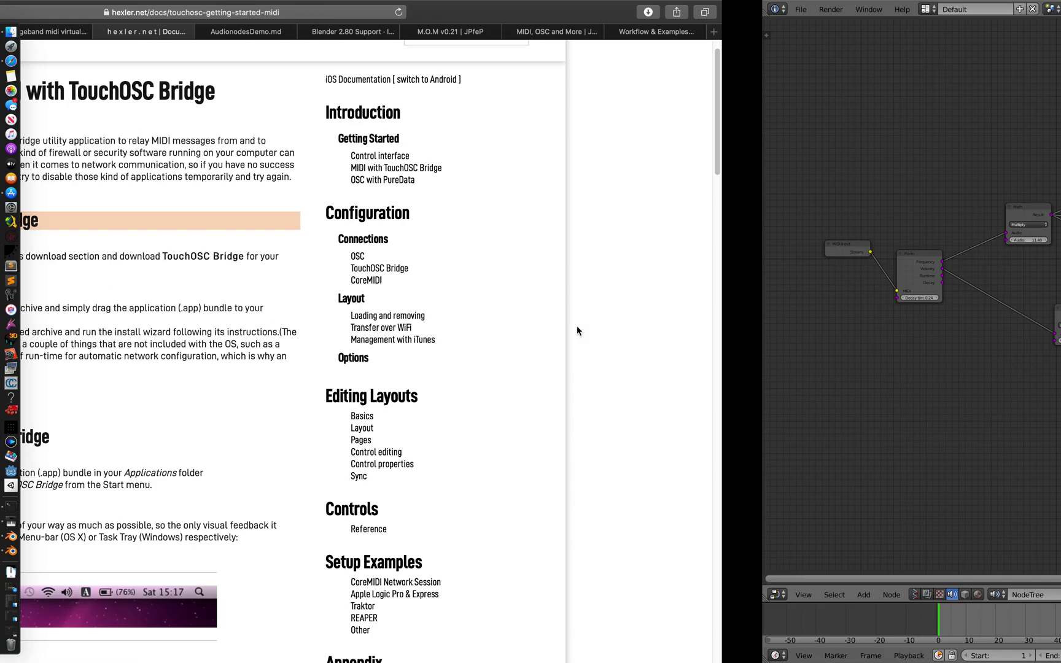
pyautogui.hotkey('ctrl', 'Right')
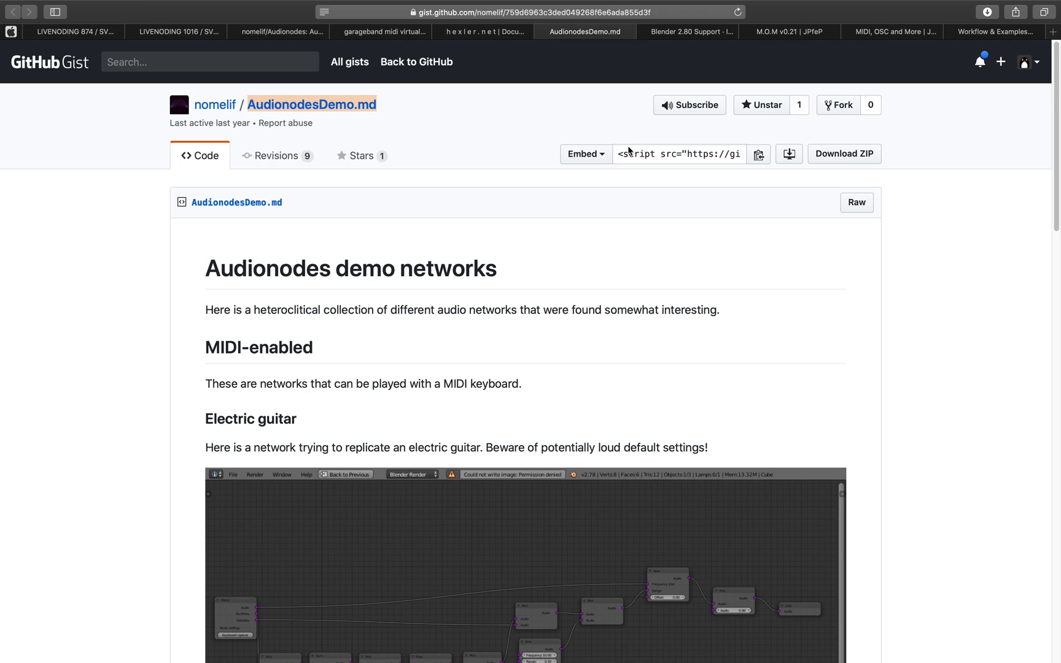
pyautogui.scroll(-10, 403, 185)
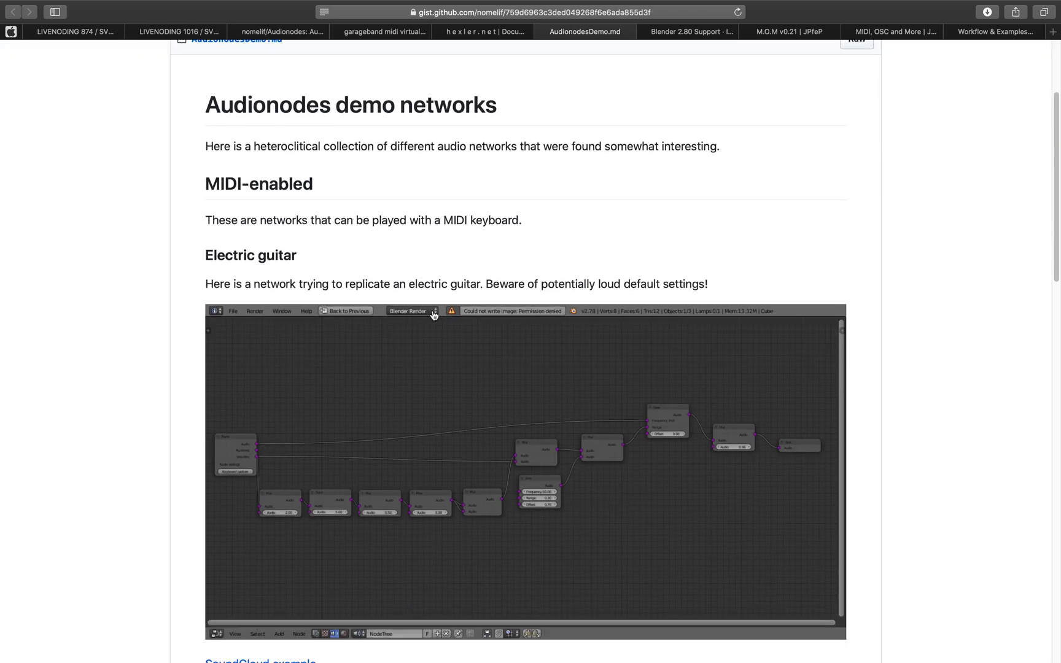
pyautogui.scroll(-10, 462, 334)
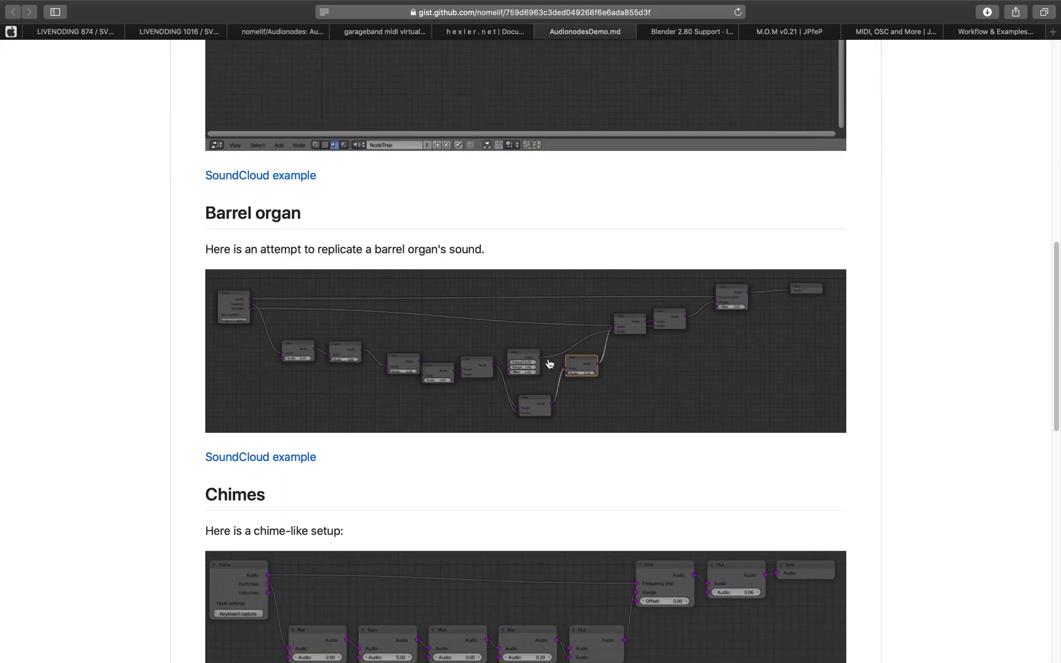
pyautogui.scroll(14, 556, 365)
pyautogui.scroll(-3, 573, 367)
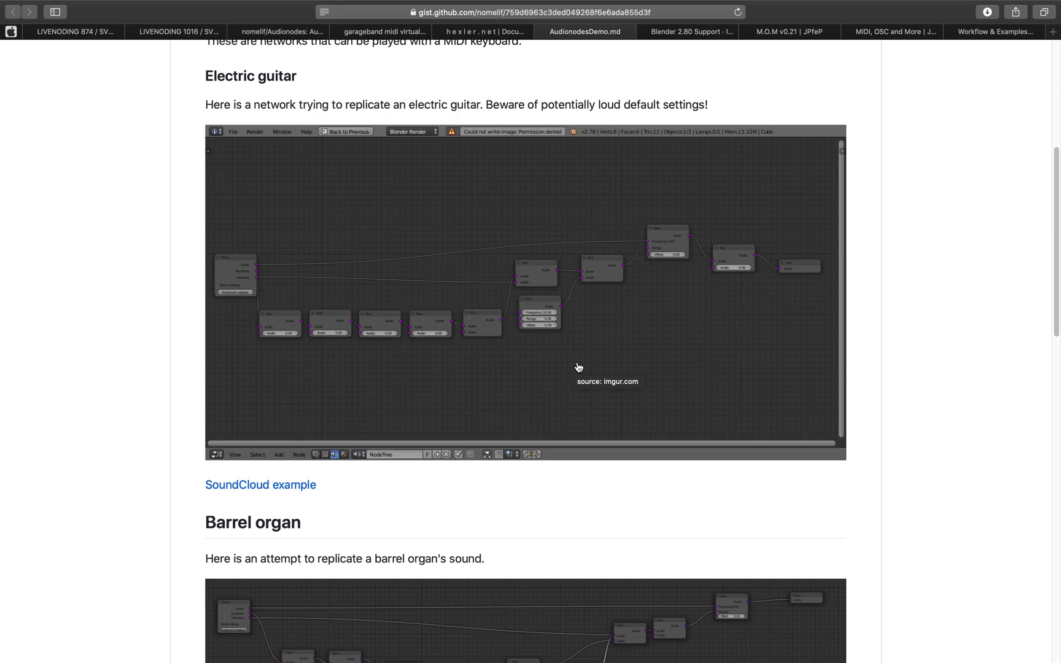
pyautogui.scroll(-3, 578, 367)
pyautogui.scroll(1, 541, 369)
pyautogui.scroll(-1, 532, 371)
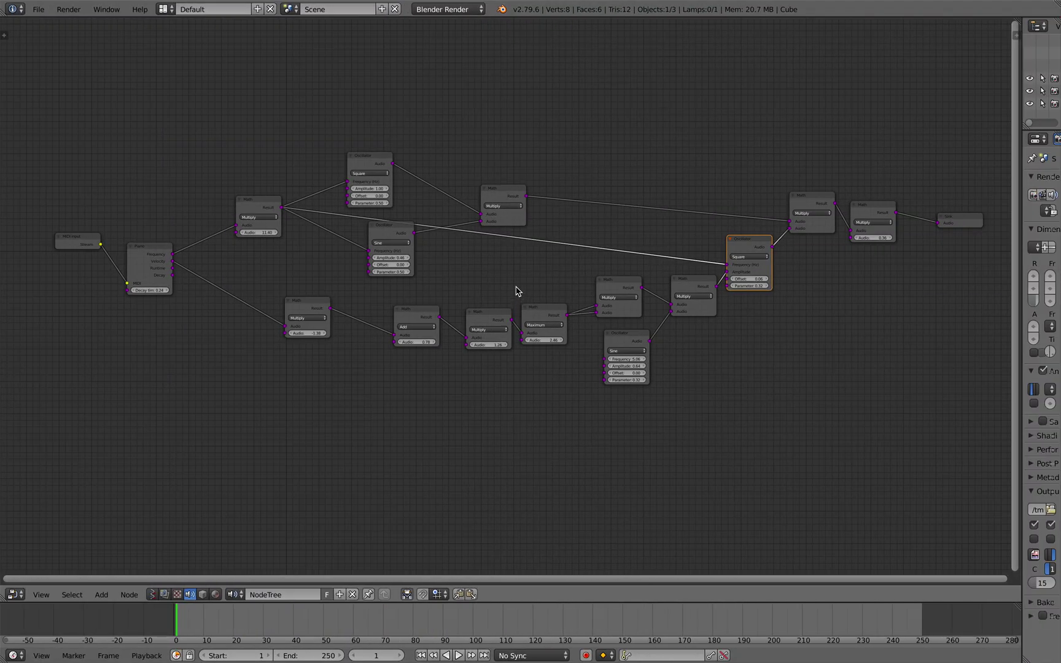
# Switch to Blender and move the Piano and MIDI input nodes upward in the audio node tree.
pyautogui.moveTo(517, 291); pyautogui.dragTo(520, 298, button='middle')
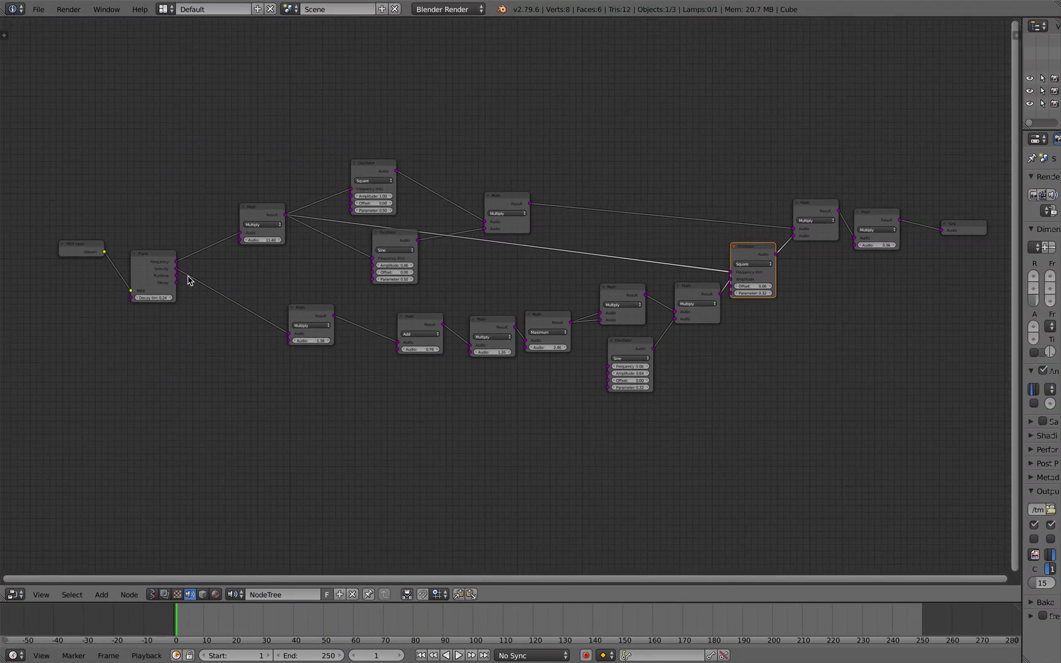
pyautogui.moveTo(170, 266); pyautogui.dragTo(196, 246)
pyautogui.moveTo(102, 248); pyautogui.dragTo(140, 235)
pyautogui.scroll(1, 229, 206)
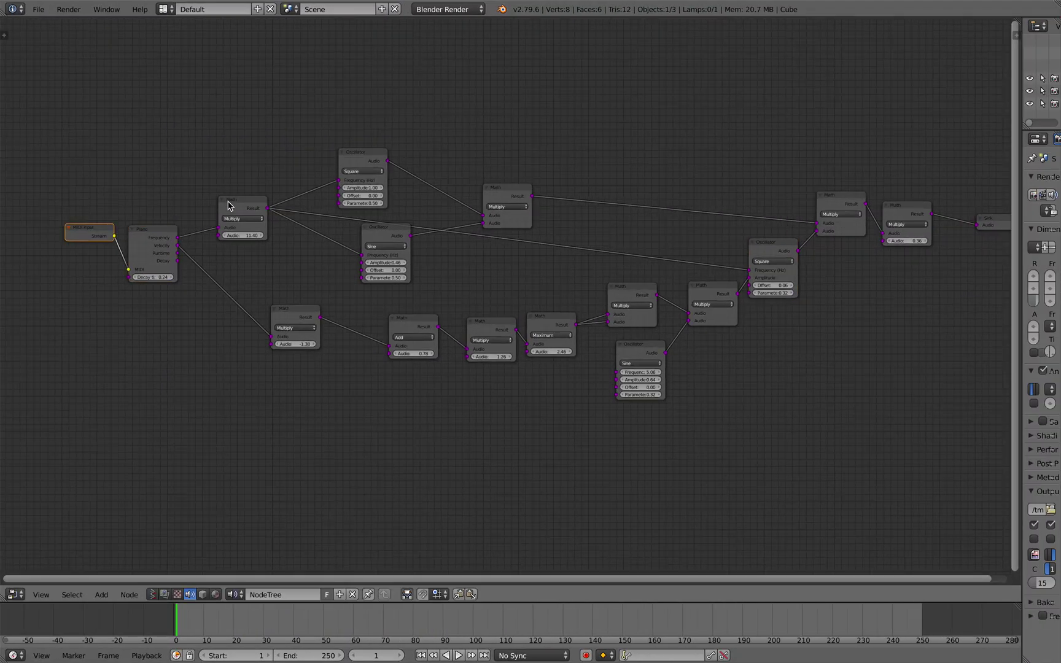
# Go back to the Audionodes demo page and review the electric guitar network for comparison.
pyautogui.hotkey('ctrl', 'Left')
pyautogui.scroll(-4, 470, 317)
pyautogui.scroll(9, 480, 311)
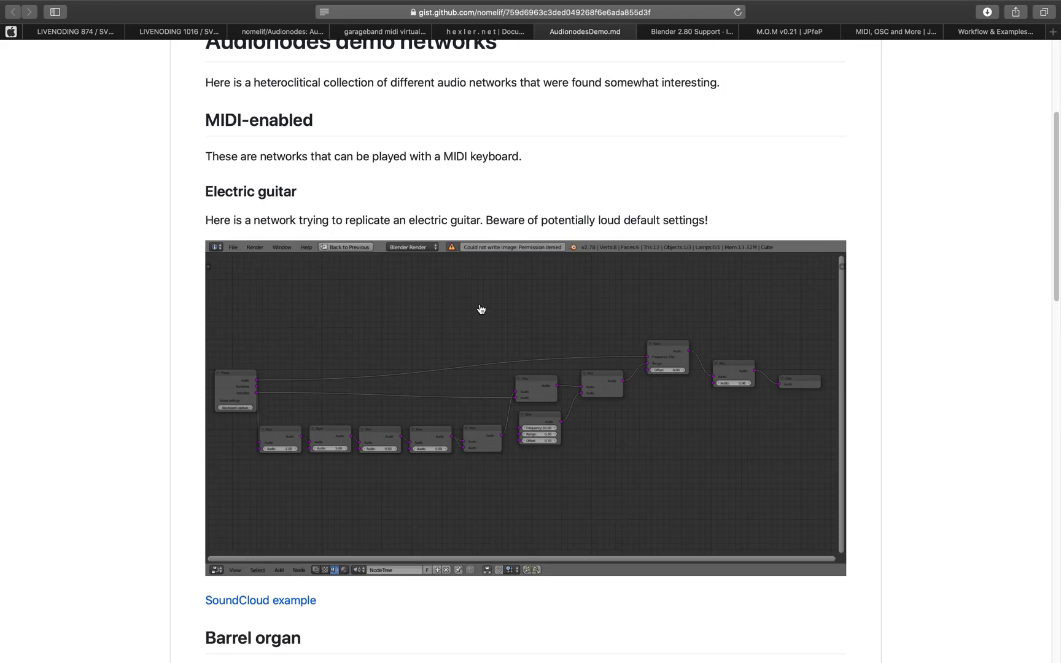
pyautogui.scroll(6, 482, 309)
# In Blender, rearrange the first Multiply node, the two Oscillators it feeds, and the Multiply node that combines them.
pyautogui.hotkey('ctrl', 'Right')
pyautogui.moveTo(243, 206); pyautogui.dragTo(238, 195)
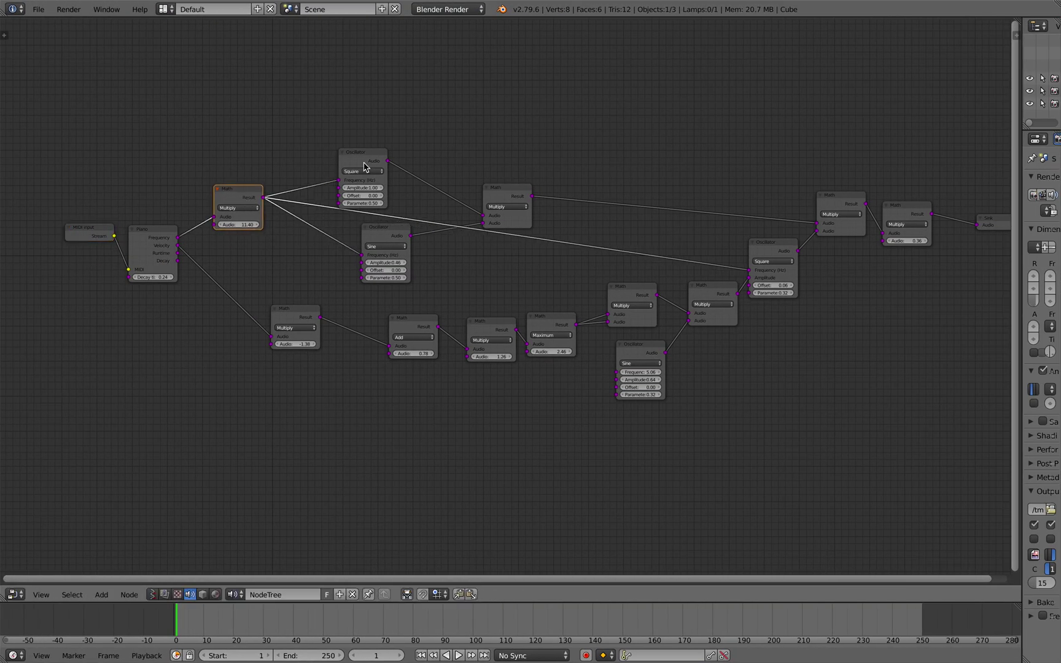
pyautogui.moveTo(363, 163); pyautogui.dragTo(357, 148)
pyautogui.moveTo(391, 229); pyautogui.dragTo(364, 230)
pyautogui.moveTo(498, 190); pyautogui.dragTo(477, 178)
pyautogui.moveTo(488, 167); pyautogui.dragTo(484, 164, button='middle')
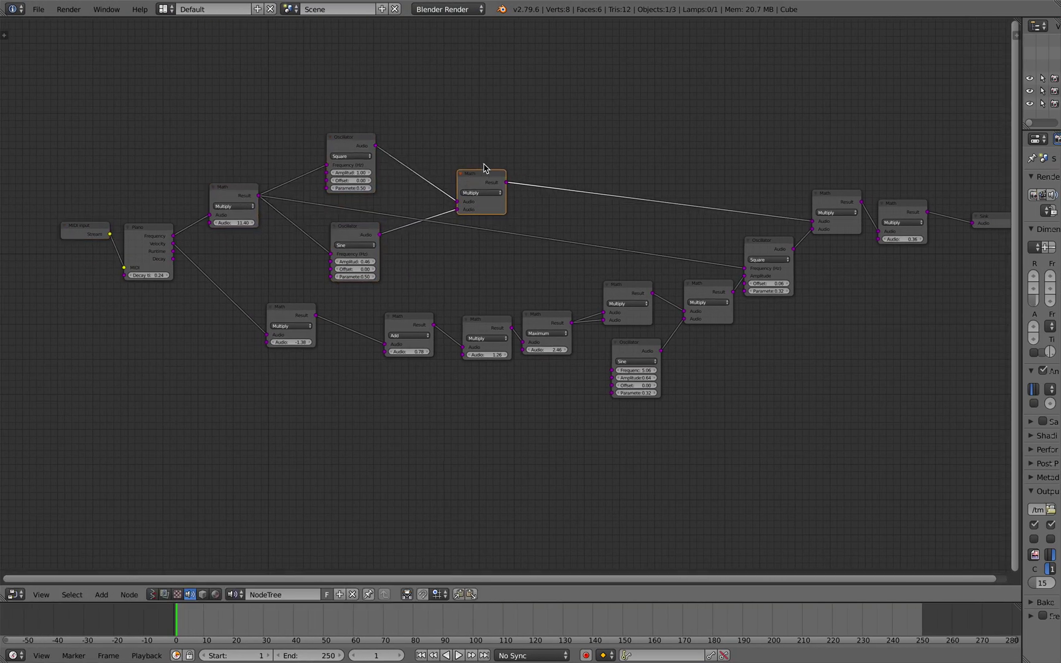
# Disconnect the lower Square Oscillator's audio output from the second input of the Multiply node near the end of the chain.
pyautogui.scroll(1, 484, 168)
pyautogui.click(897, 178)
pyautogui.moveTo(896, 178); pyautogui.dragTo(742, 177, button='middle')
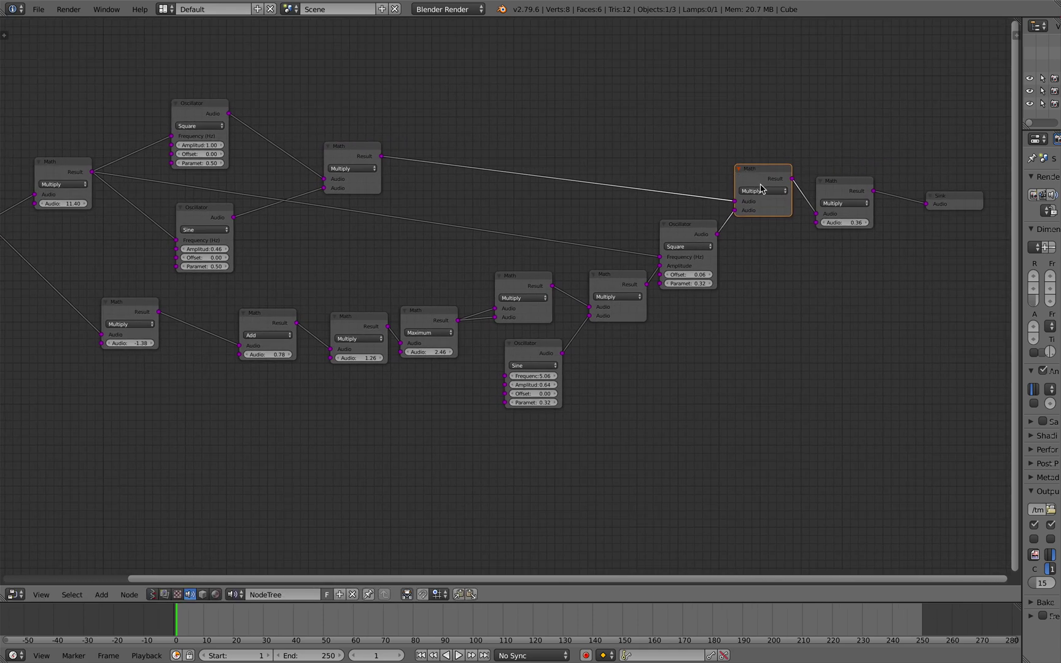
pyautogui.moveTo(763, 252); pyautogui.dragTo(771, 254, button='middle')
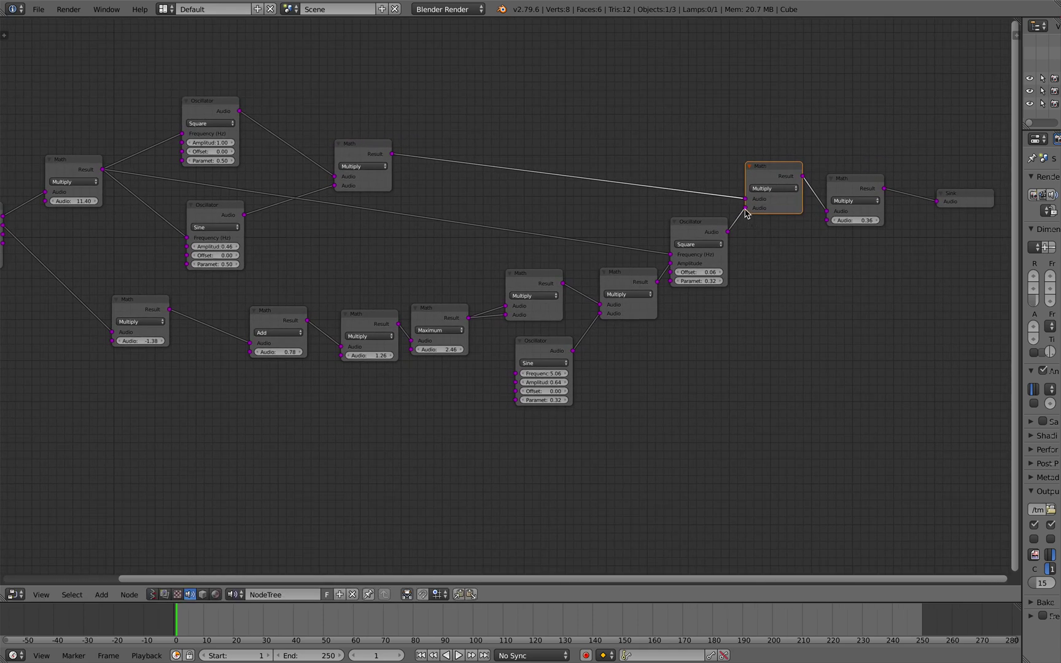
pyautogui.moveTo(745, 209); pyautogui.dragTo(732, 250)
pyautogui.moveTo(702, 126); pyautogui.dragTo(730, 122, button='middle')
pyautogui.moveTo(403, 118); pyautogui.dragTo(455, 117, button='middle')
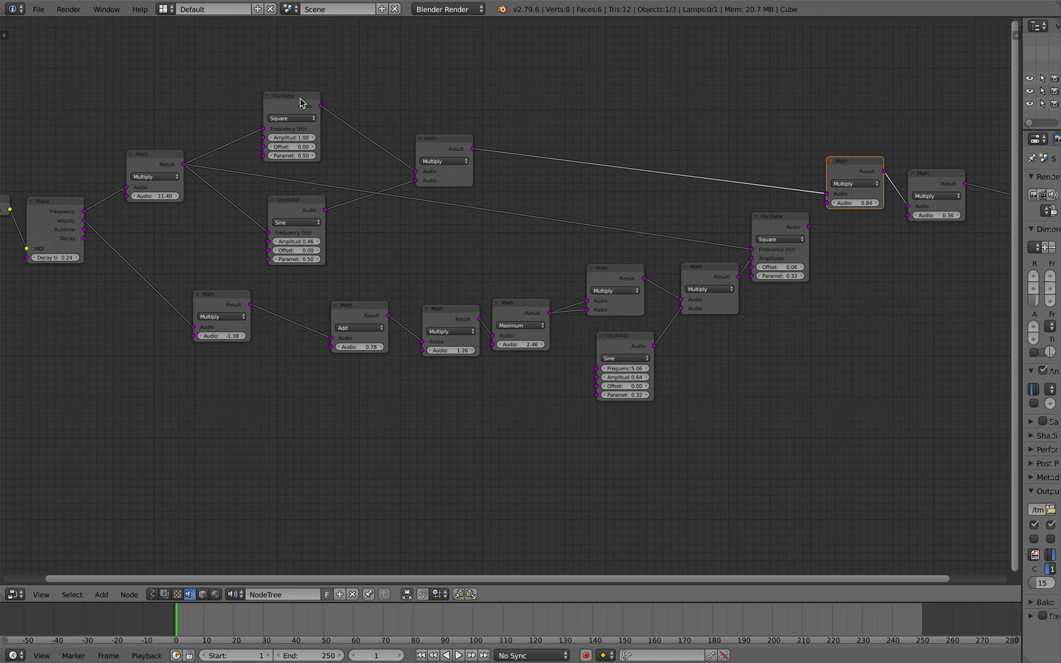
# Move the upper Square Oscillator and the Sine Oscillator below it slightly upward.
pyautogui.moveTo(300, 98); pyautogui.dragTo(306, 88)
pyautogui.moveTo(300, 207); pyautogui.dragTo(300, 205)
pyautogui.moveTo(342, 183); pyautogui.dragTo(431, 182, button='middle')
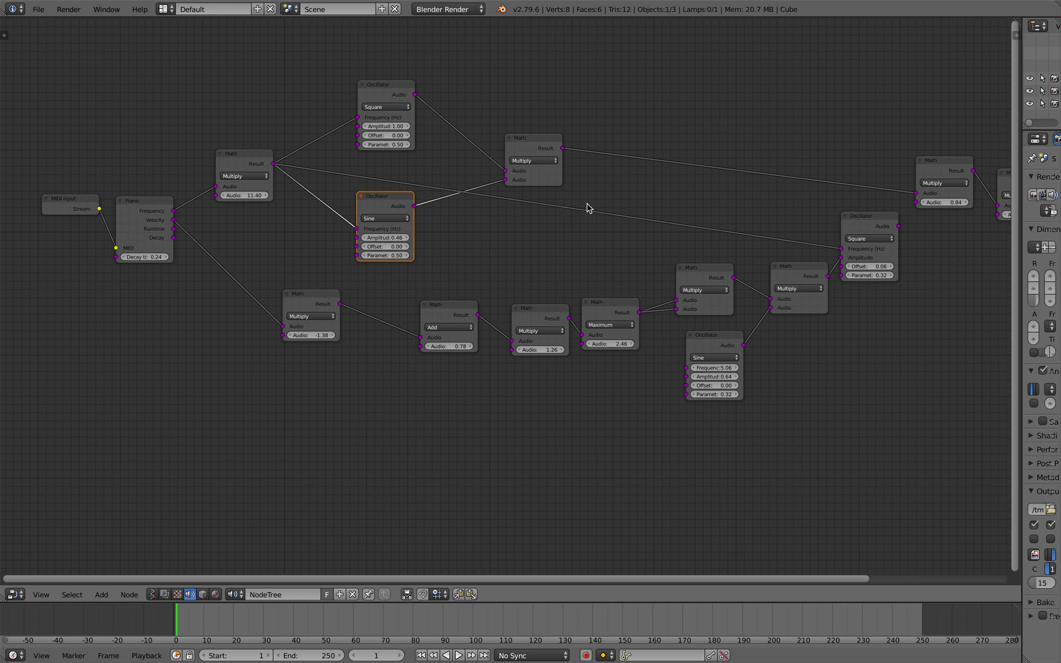
# Set the Audio value of the last Multiply node before the Sink to 2.64.
pyautogui.keyDown('ctrl'); pyautogui.hscroll(3, 749, 206); pyautogui.keyUp('ctrl')
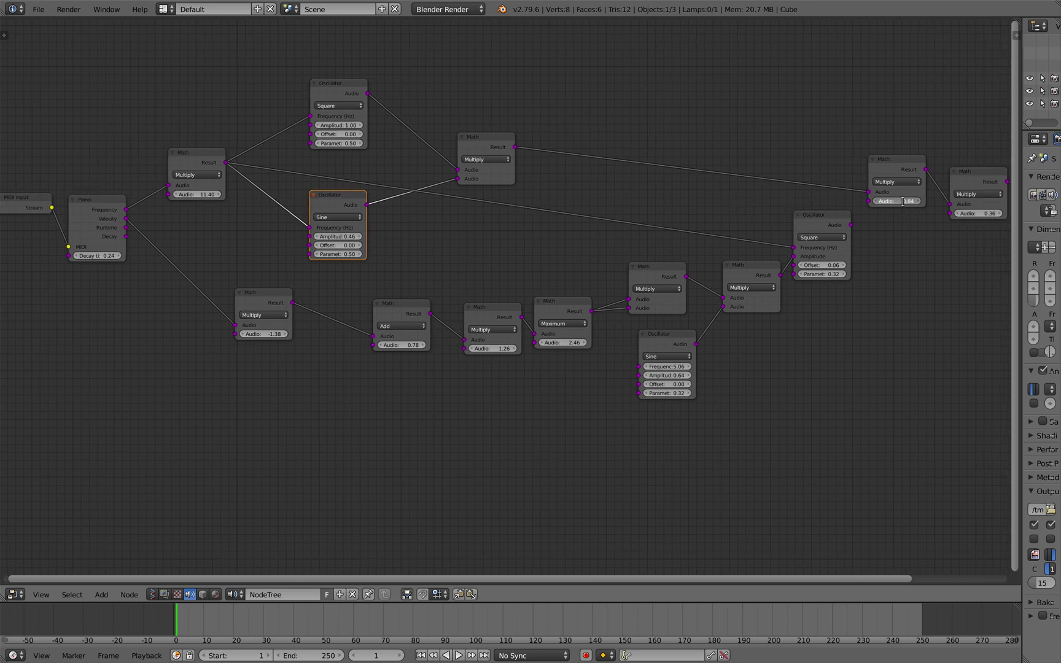
pyautogui.keyDown('ctrl'); pyautogui.hscroll(6, 898, 257); pyautogui.keyUp('ctrl')
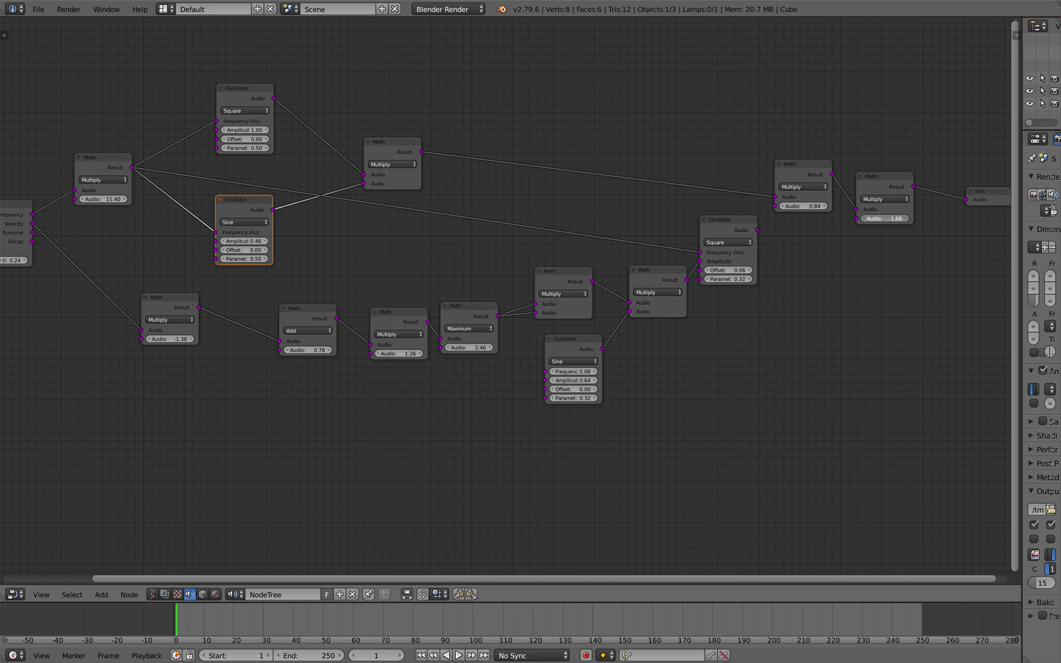
pyautogui.keyDown('ctrl'); pyautogui.hscroll(-8, 782, 142); pyautogui.keyUp('ctrl')
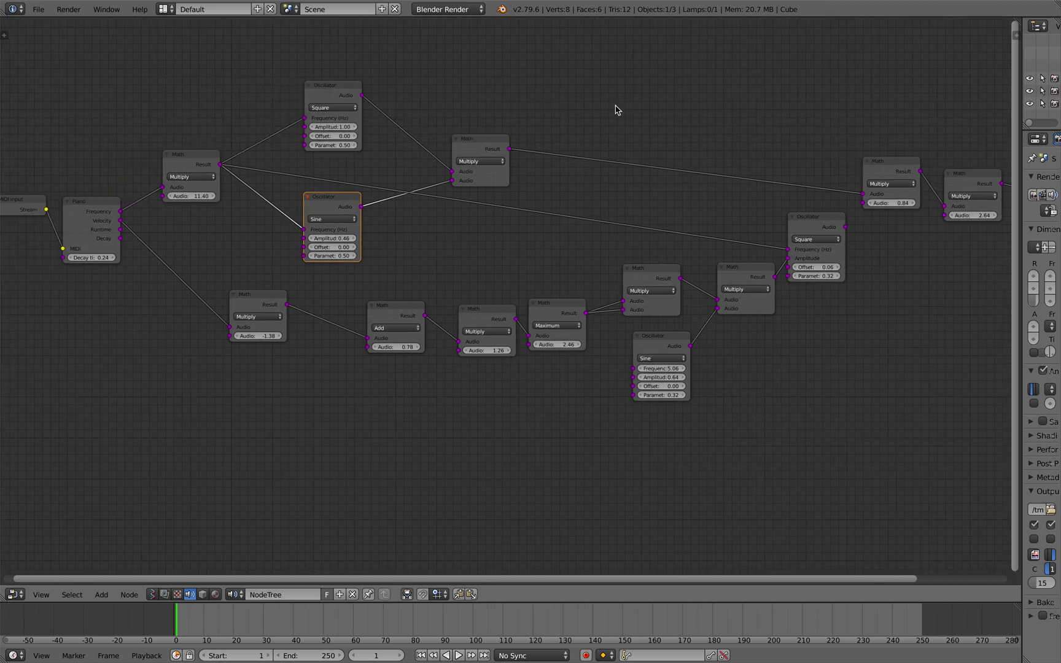
# Set the Audio value of the Multiply node fed by the Piano's Frequency output to 12.72.
pyautogui.keyDown('ctrl'); pyautogui.hscroll(-1, 605, 79); pyautogui.keyUp('ctrl')
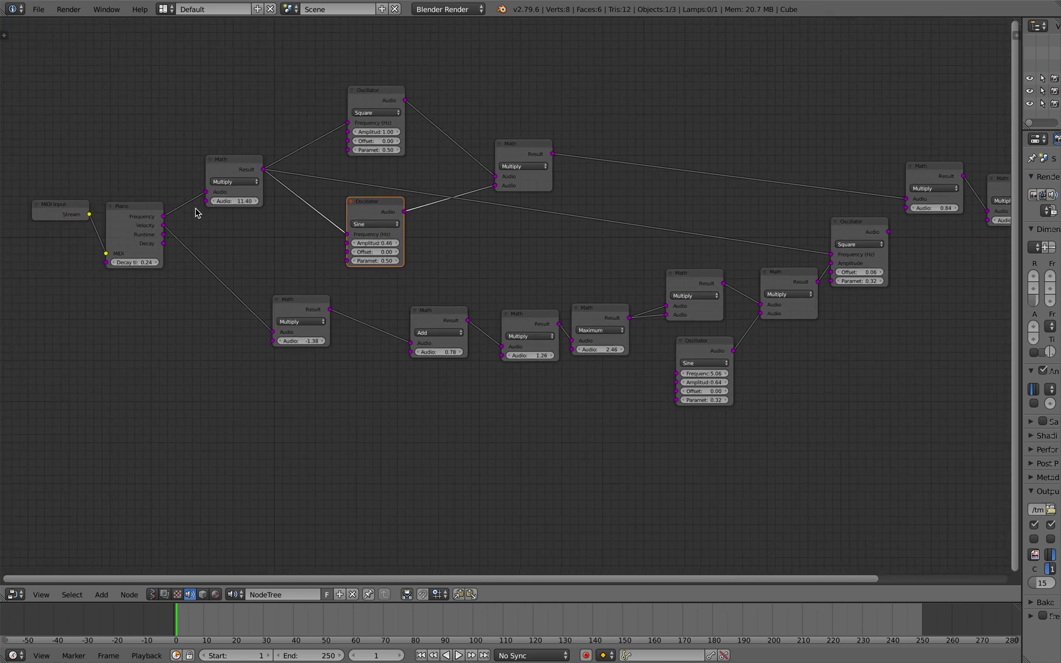
pyautogui.moveTo(233, 207); pyautogui.dragTo(248, 207)
pyautogui.moveTo(235, 202); pyautogui.dragTo(236, 202)
# Move the Piano and MIDI input nodes, and widen the Piano node.
pyautogui.moveTo(133, 209); pyautogui.dragTo(143, 200)
pyautogui.moveTo(141, 250); pyautogui.dragTo(261, 228, button='middle')
pyautogui.scroll(1, 261, 228)
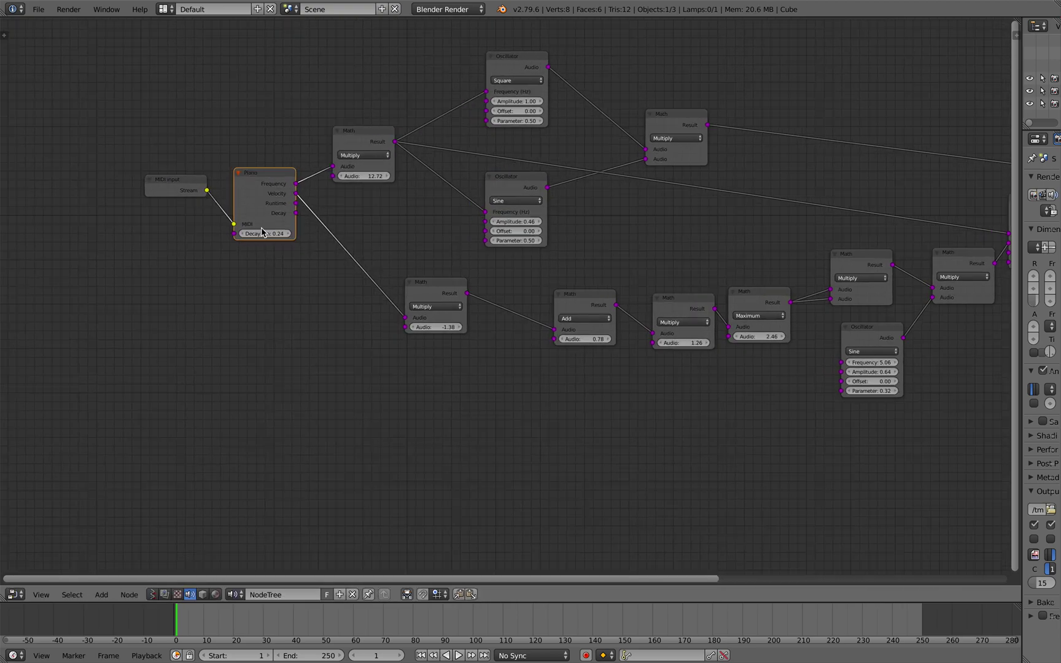
pyautogui.scroll(1, 262, 228)
pyautogui.moveTo(153, 177); pyautogui.dragTo(126, 172)
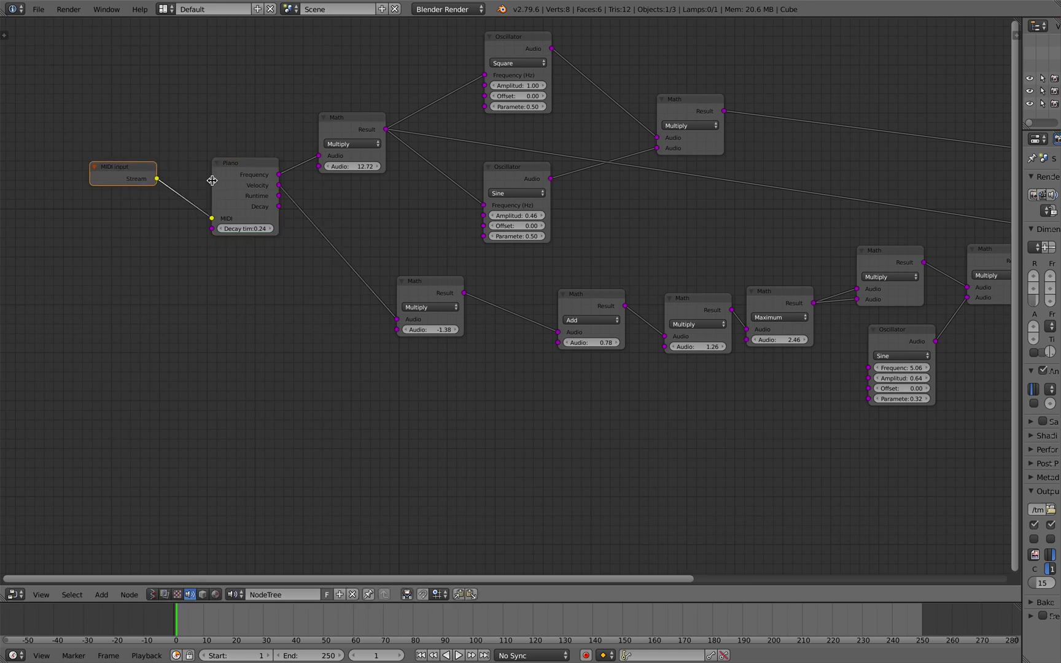
pyautogui.moveTo(212, 181); pyautogui.dragTo(233, 166)
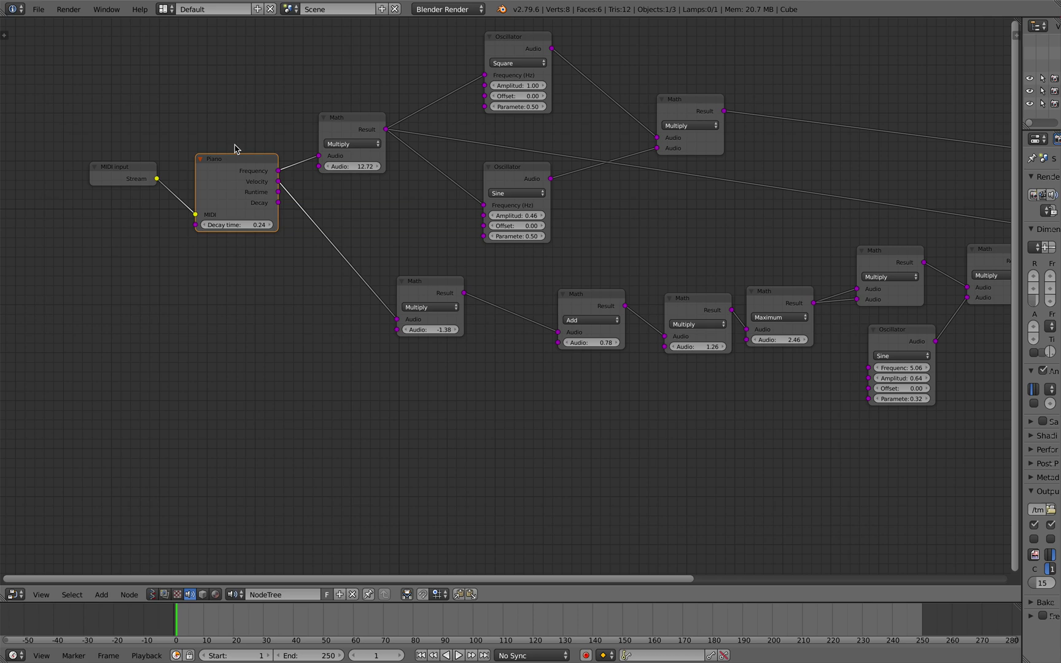
# Move the Multiply node on the Frequency output up, and shift the Piano and MIDI input nodes away from the Oscillators.
pyautogui.moveTo(265, 132); pyautogui.dragTo(261, 148, button='middle')
pyautogui.moveTo(275, 109); pyautogui.dragTo(277, 120, button='middle')
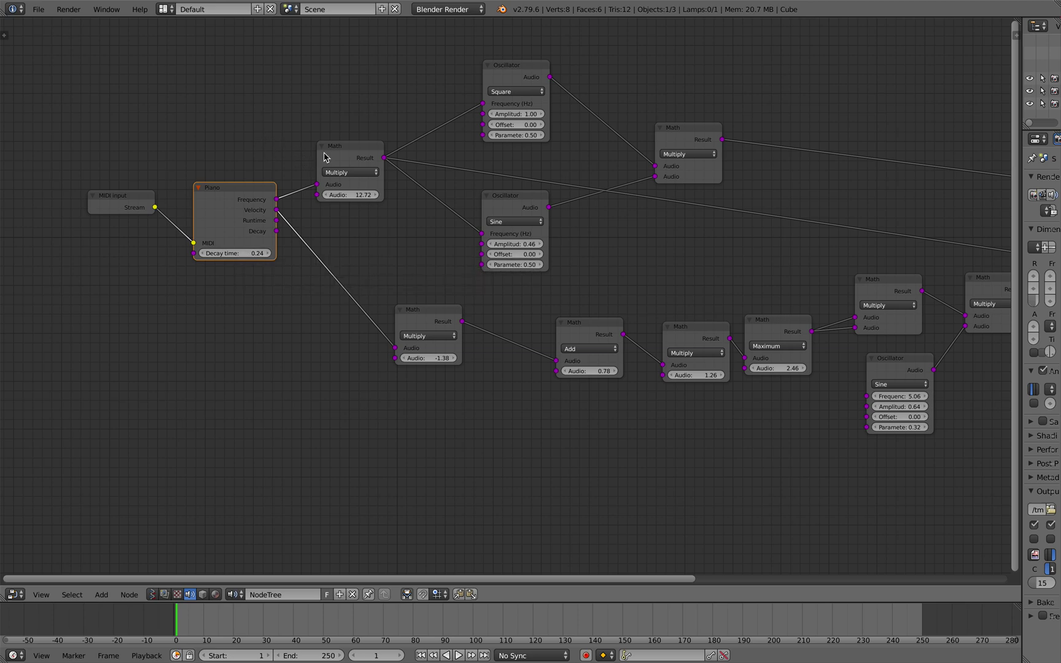
pyautogui.moveTo(327, 157); pyautogui.dragTo(331, 136)
pyautogui.moveTo(243, 200); pyautogui.dragTo(234, 202)
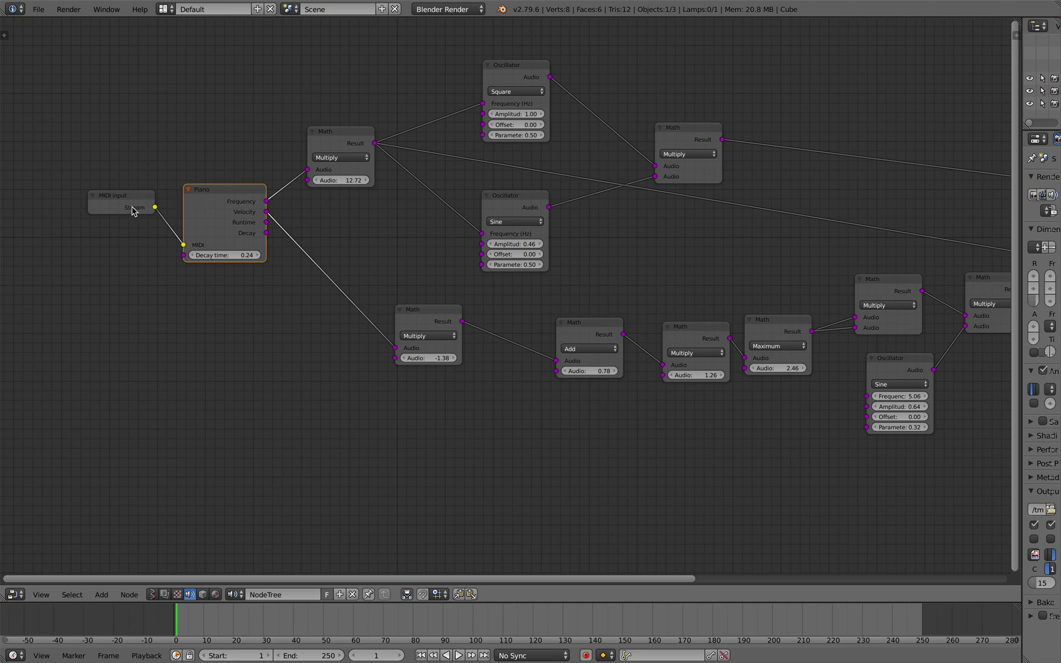
pyautogui.moveTo(127, 204); pyautogui.dragTo(114, 206)
pyautogui.moveTo(169, 175); pyautogui.dragTo(157, 209, button='middle')
pyautogui.scroll(3, 213, 165)
pyautogui.moveTo(199, 167); pyautogui.dragTo(170, 184, button='middle')
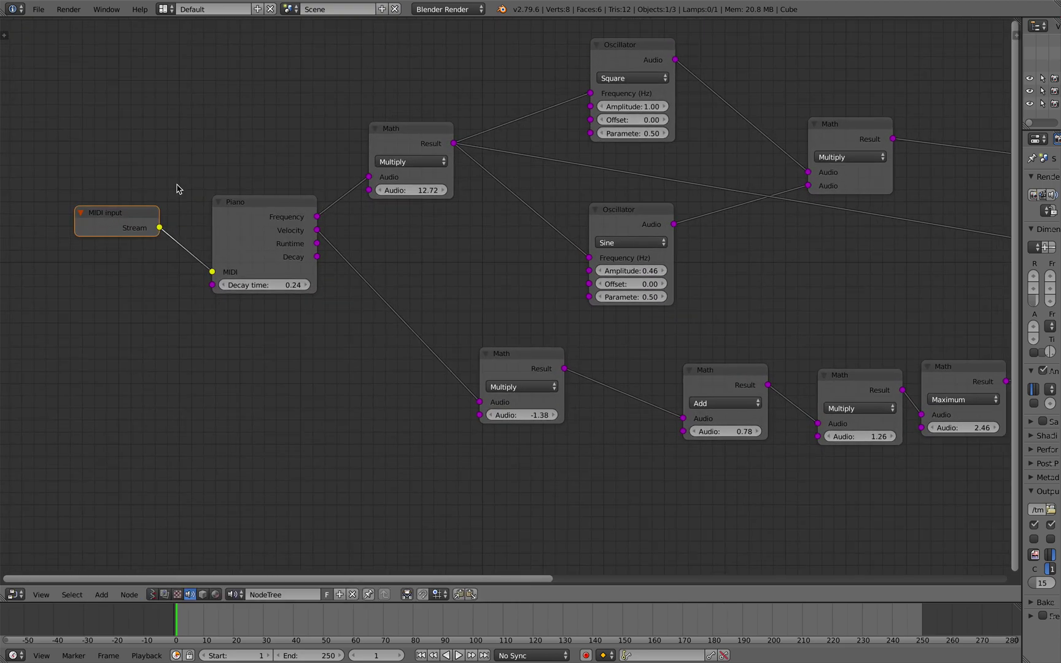
# Shift the Piano node slightly closer to the MIDI input node.
pyautogui.click(13, 9)
pyautogui.moveTo(313, 183); pyautogui.dragTo(277, 199, button='middle')
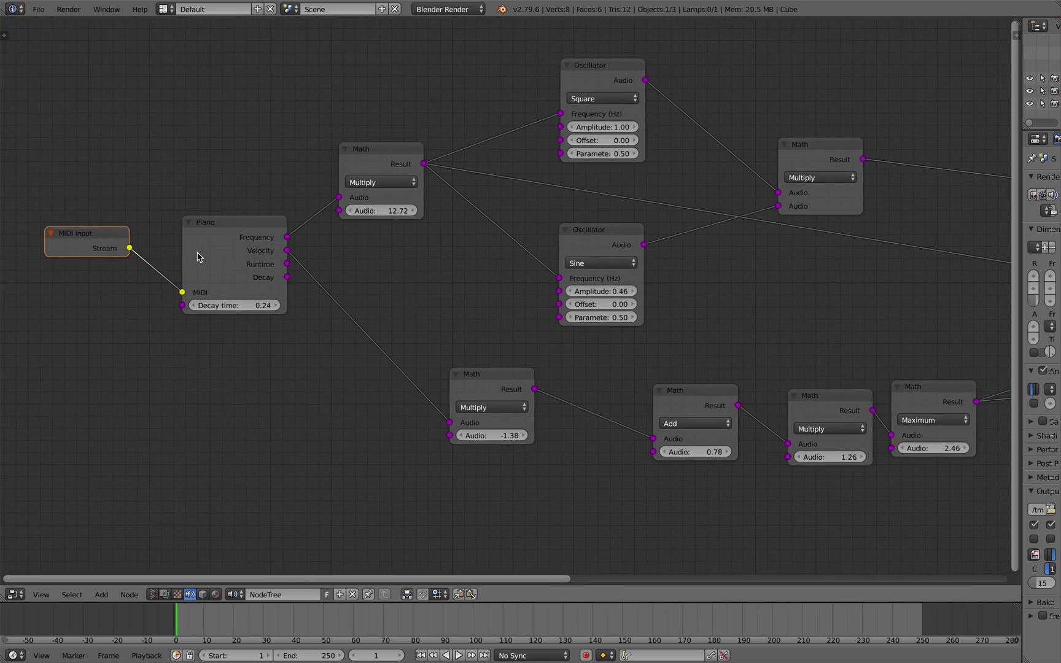
pyautogui.moveTo(232, 231)
pyautogui.mouseDown()
pyautogui.moveTo(223, 239)
pyautogui.moveTo(227, 229)
pyautogui.mouseUp()
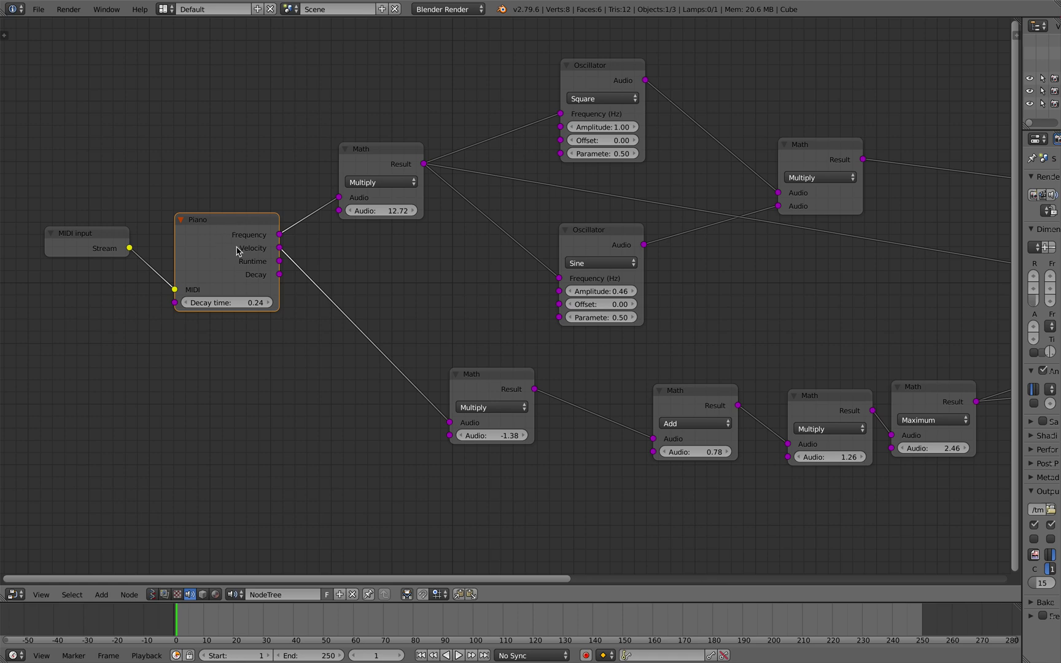
# Move the Multiply node fed by the Piano's Frequency output slightly closer to the Piano node.
pyautogui.scroll(-2, 241, 239)
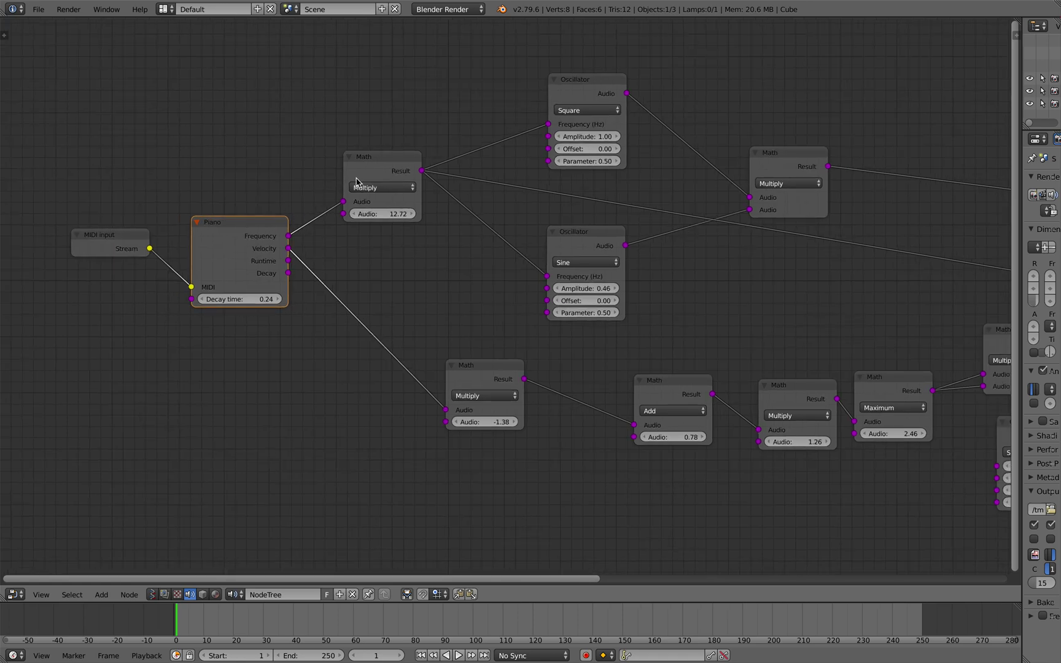
pyautogui.moveTo(379, 166); pyautogui.dragTo(367, 159)
pyautogui.moveTo(369, 160); pyautogui.dragTo(348, 165, button='middle')
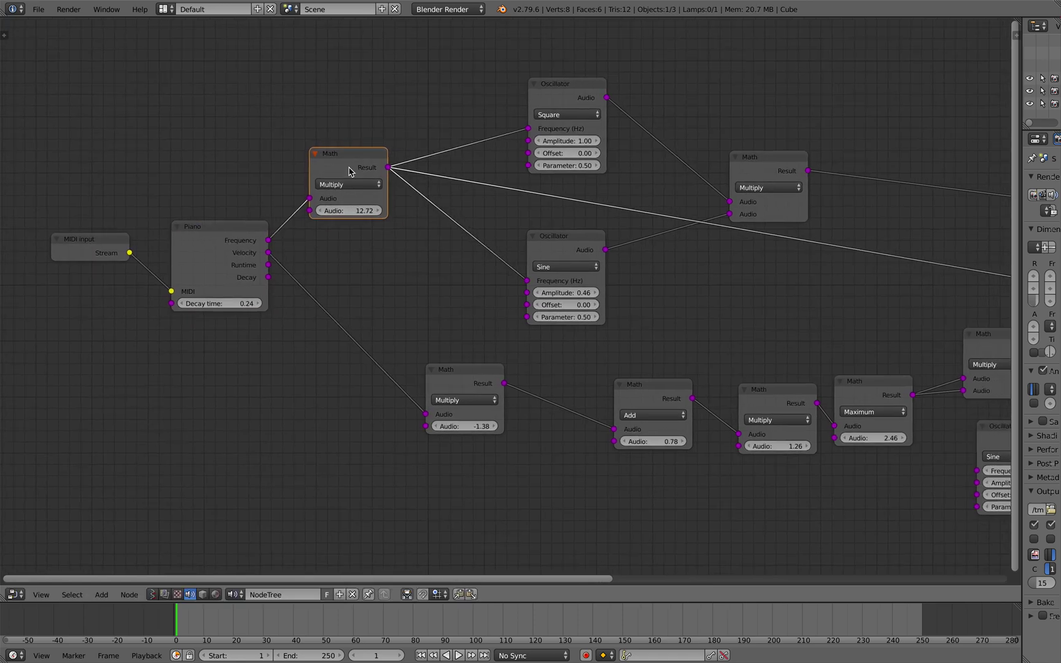
pyautogui.moveTo(348, 165); pyautogui.dragTo(357, 161)
# Move the upper Square Oscillator and the Sine Oscillator below it closer to the Multiply node driving their frequency.
pyautogui.moveTo(560, 86); pyautogui.dragTo(540, 73)
pyautogui.moveTo(545, 188); pyautogui.dragTo(483, 187, button='middle')
pyautogui.moveTo(502, 240); pyautogui.dragTo(490, 227)
pyautogui.moveTo(487, 78); pyautogui.dragTo(501, 80)
pyautogui.moveTo(499, 227); pyautogui.dragTo(504, 229)
# Try the Square waveform on the lower Oscillator, settle on Saw, and set its Amplitude to 1.18.
pyautogui.keyDown('ctrl'); pyautogui.hscroll(3, 474, 204); pyautogui.keyUp('ctrl')
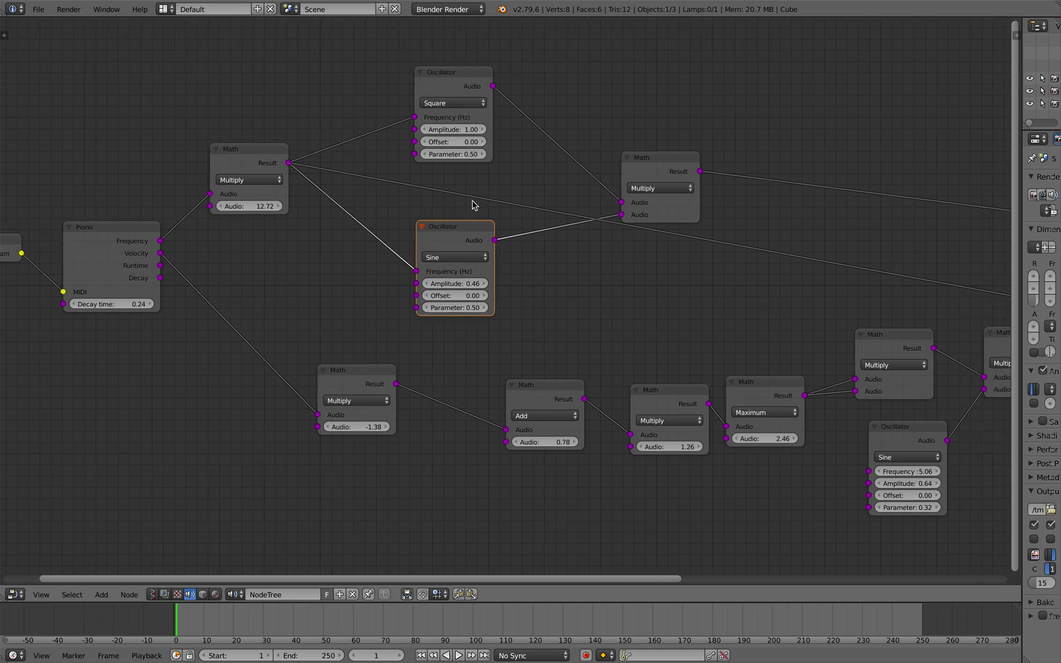
pyautogui.click(475, 256)
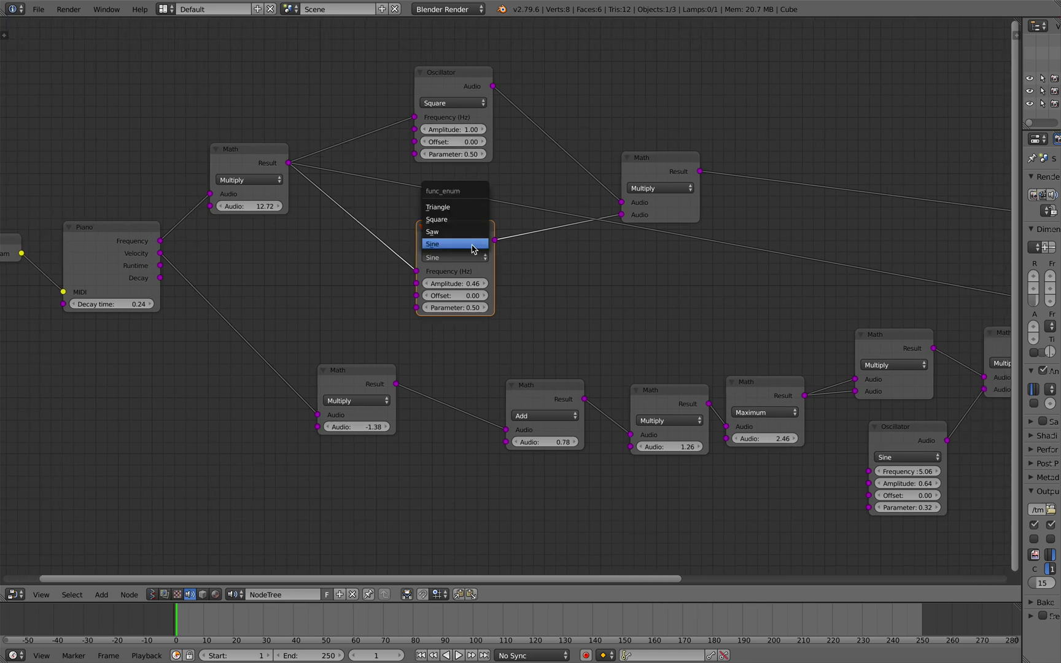
pyautogui.click(470, 223)
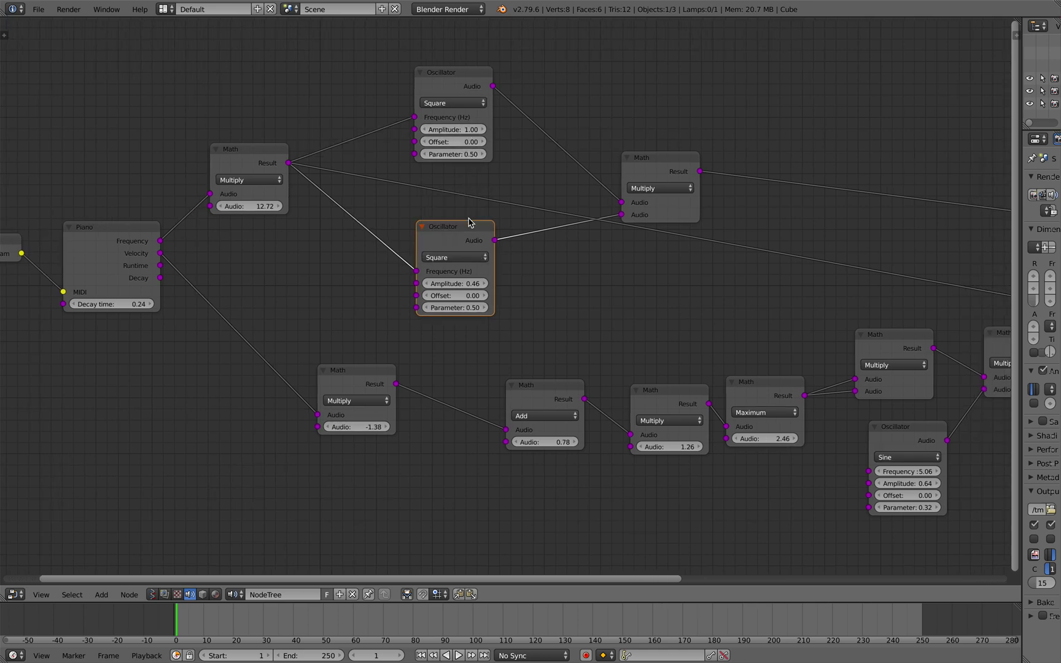
pyautogui.click(470, 257)
pyautogui.click(467, 232)
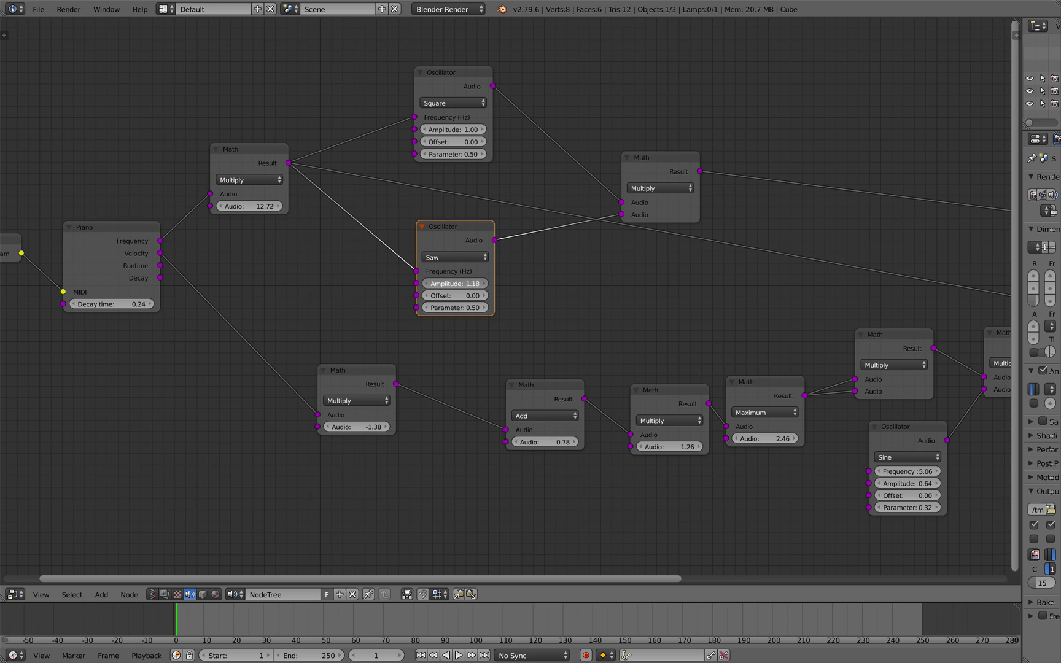
# Set the upper Oscillator's Amplitude to 1.06 and its waveform to Sine.
pyautogui.moveTo(474, 134); pyautogui.dragTo(481, 134)
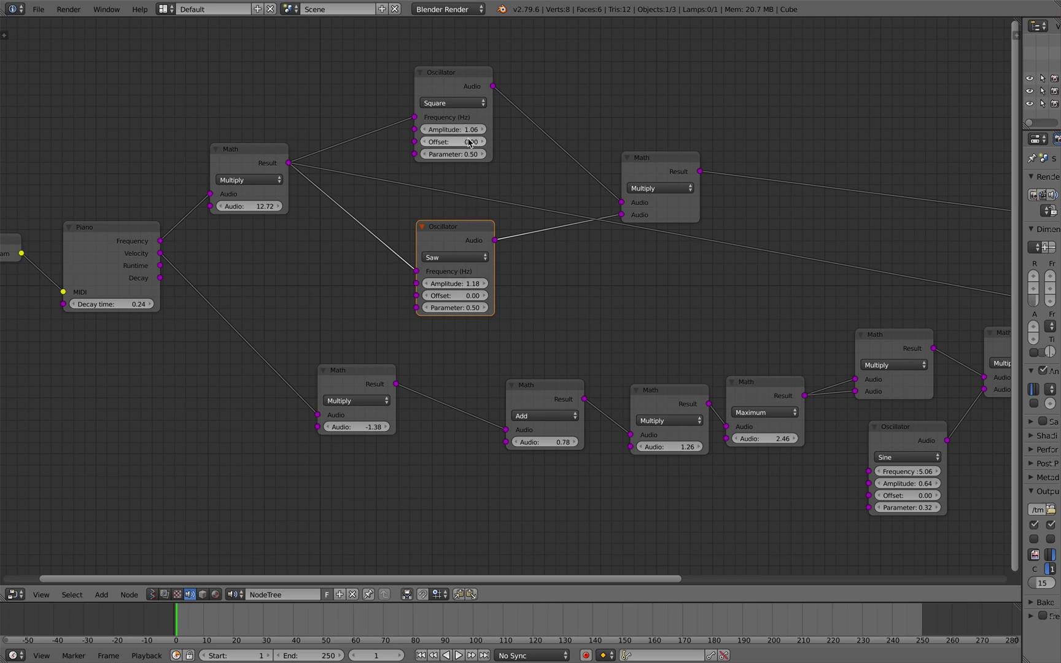
pyautogui.click(453, 102)
pyautogui.click(456, 91)
# Move the Sine and Saw Oscillators closer to their frequency Multiply node, and shift the Multiply node combining them up and inward.
pyautogui.scroll(-1, 582, 117)
pyautogui.moveTo(582, 117); pyautogui.dragTo(557, 115, button='middle')
pyautogui.moveTo(429, 102); pyautogui.dragTo(401, 83)
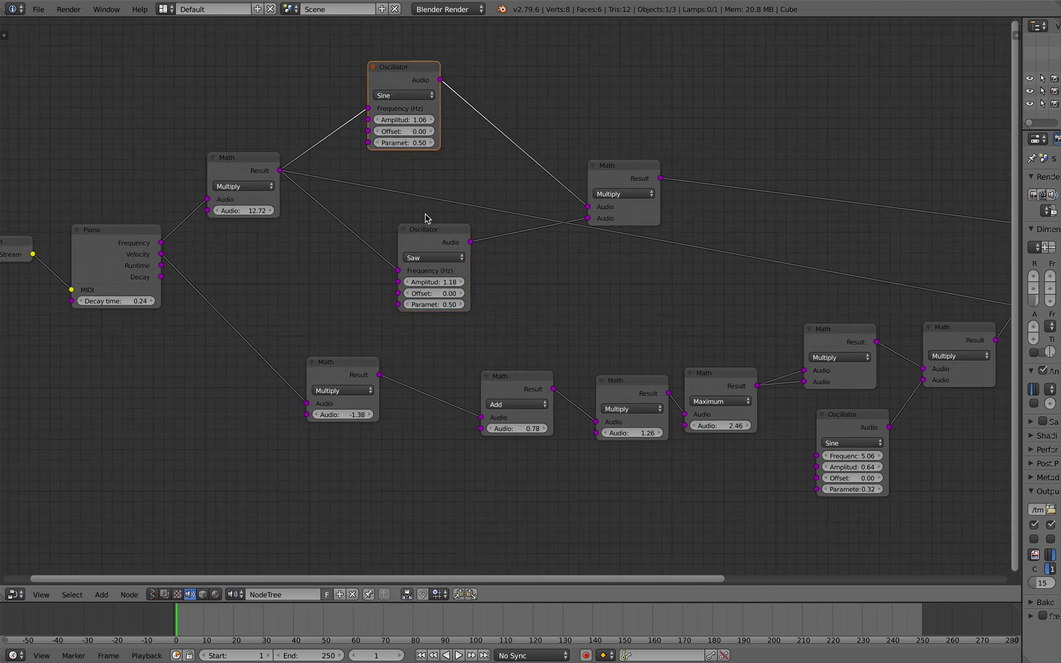
pyautogui.moveTo(426, 234); pyautogui.dragTo(403, 225)
pyautogui.moveTo(608, 171); pyautogui.dragTo(574, 150)
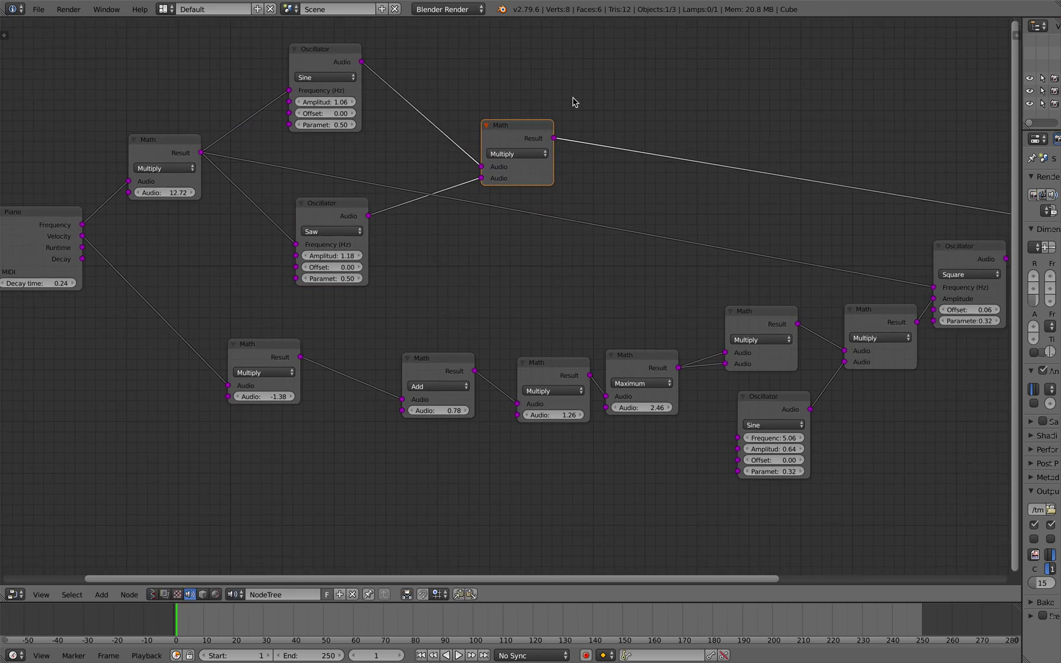
pyautogui.moveTo(545, 126); pyautogui.dragTo(541, 102)
# Shift the velocity chain toward the Piano: the Multiply, Add and Maximum nodes, the Sine Oscillator, and the Multiply node it feeds.
pyautogui.moveTo(271, 354); pyautogui.dragTo(245, 358)
pyautogui.moveTo(438, 366); pyautogui.dragTo(338, 370)
pyautogui.moveTo(553, 364); pyautogui.dragTo(445, 373)
pyautogui.moveTo(629, 362); pyautogui.dragTo(523, 373)
pyautogui.moveTo(725, 312); pyautogui.dragTo(626, 293)
pyautogui.moveTo(772, 403); pyautogui.dragTo(675, 395)
pyautogui.moveTo(869, 324); pyautogui.dragTo(754, 328, button='middle')
pyautogui.moveTo(758, 324); pyautogui.dragTo(675, 339)
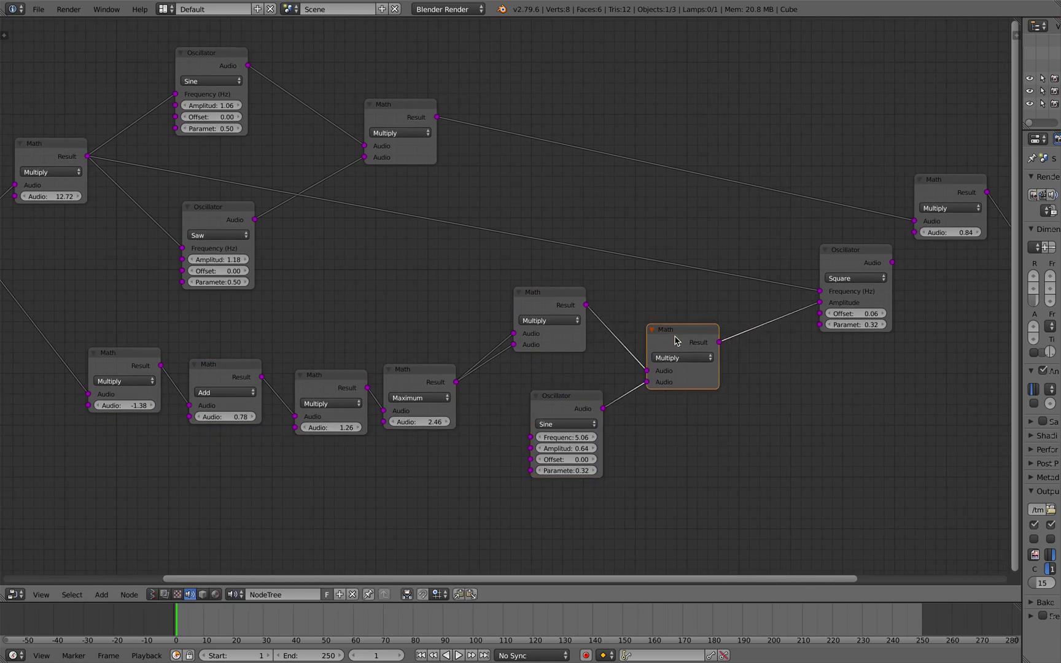
# Nudge the velocity chain's Sine Oscillator and move the Square Oscillator closer to the Multiply node feeding its Amplitude.
pyautogui.moveTo(496, 332); pyautogui.dragTo(506, 334, button='middle')
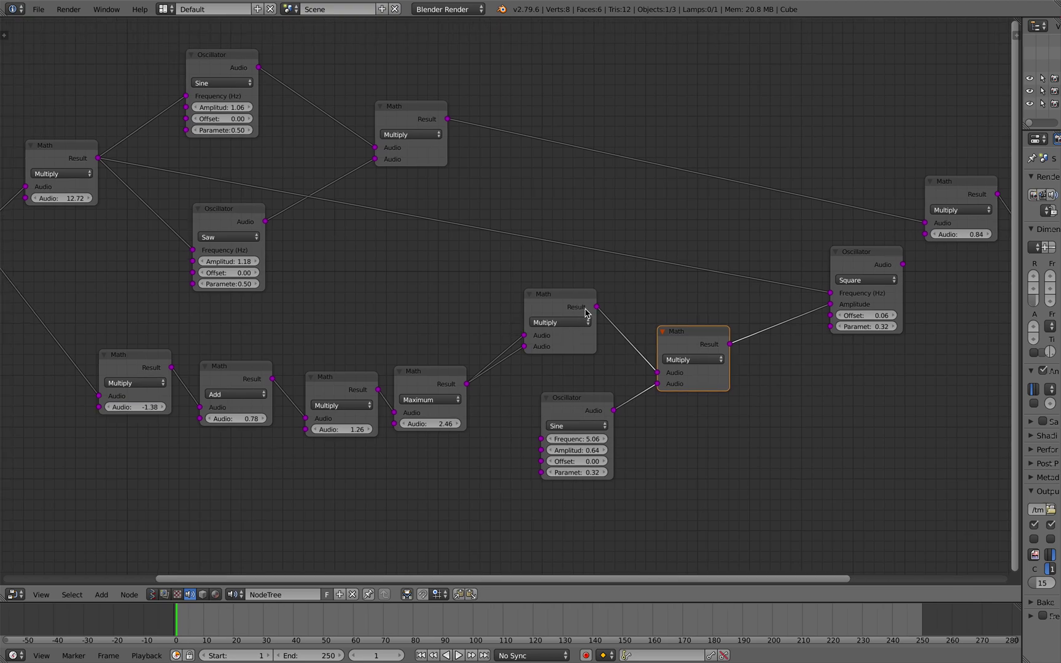
pyautogui.moveTo(585, 312); pyautogui.dragTo(538, 317, button='middle')
pyautogui.moveTo(567, 399); pyautogui.dragTo(568, 399)
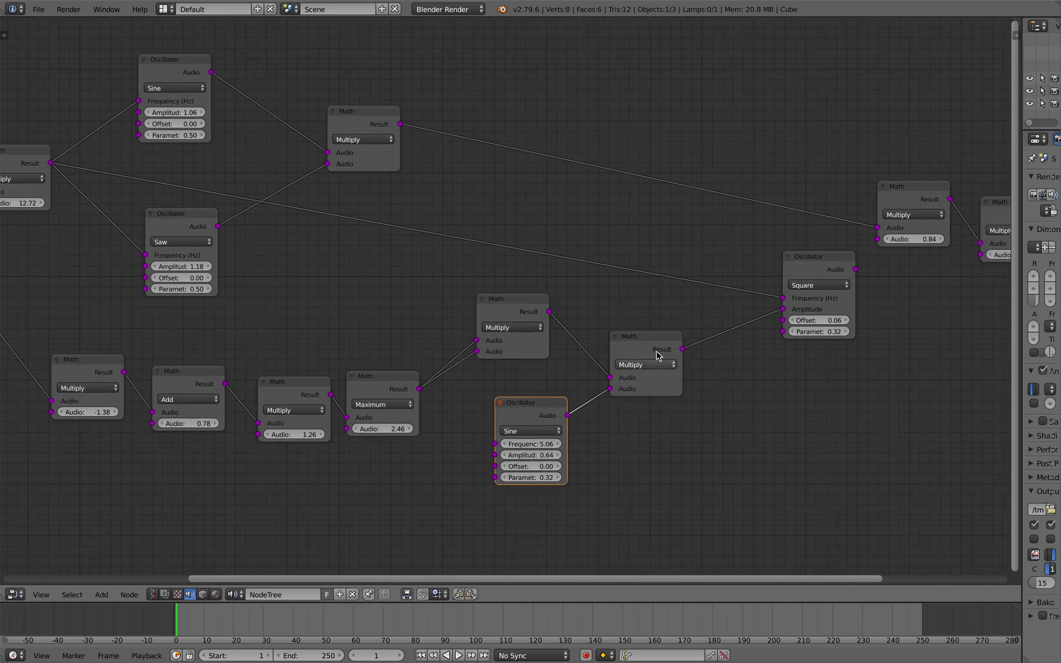
pyautogui.click(818, 261)
pyautogui.moveTo(819, 261); pyautogui.dragTo(785, 258)
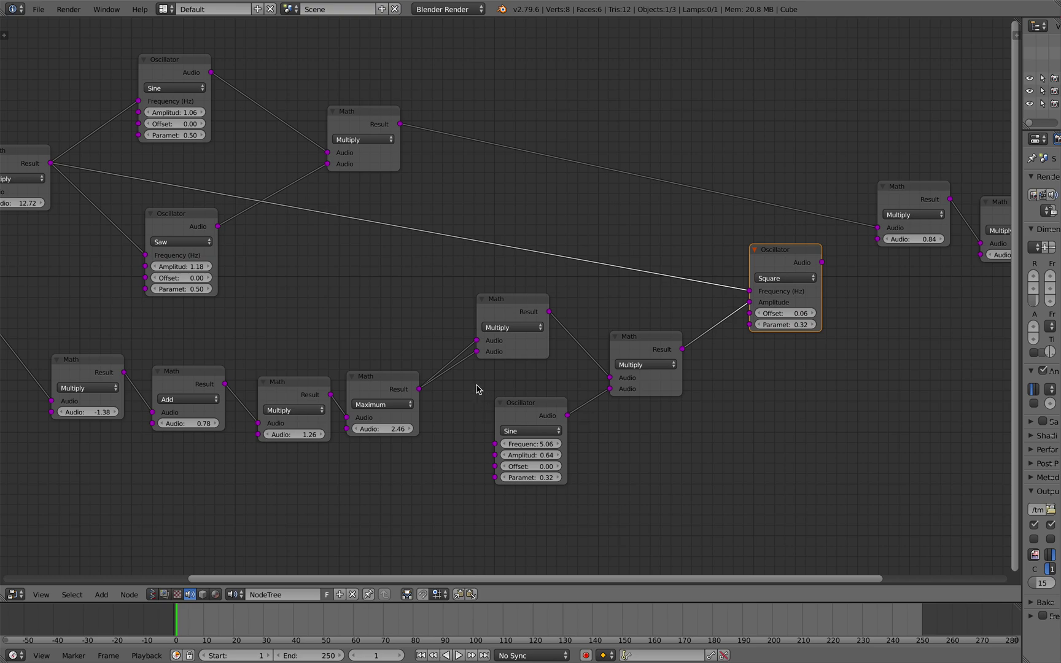
# Move the Multiply node with Audio 0.84 up and connect the Square Oscillator's Audio output to its second Audio input.
pyautogui.moveTo(907, 186); pyautogui.dragTo(892, 126)
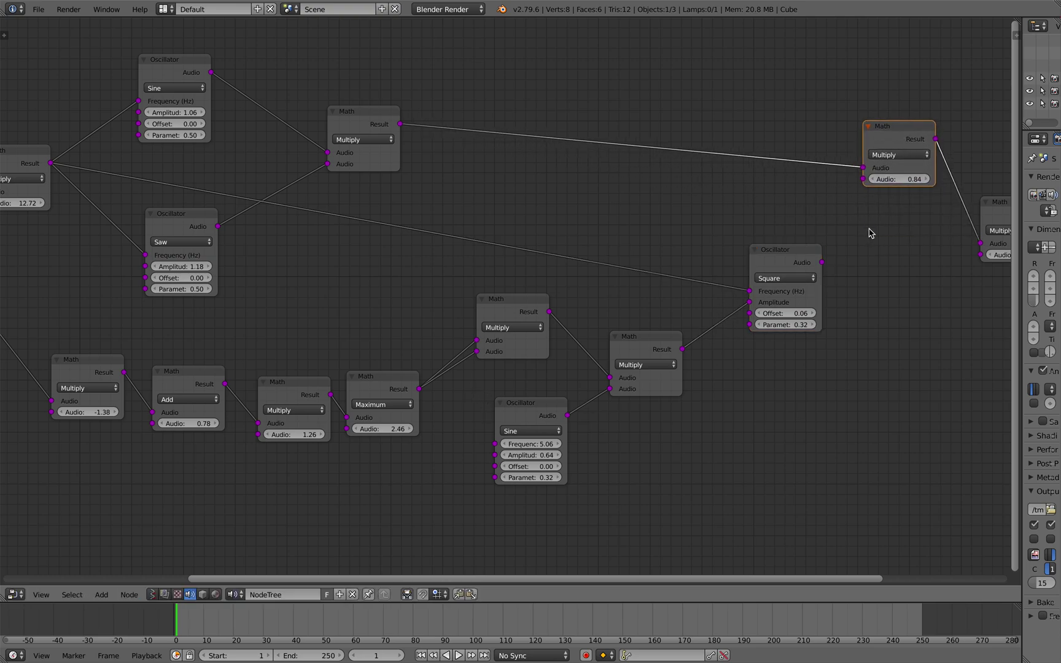
pyautogui.moveTo(826, 261); pyautogui.dragTo(863, 179)
pyautogui.moveTo(891, 230); pyautogui.dragTo(826, 234, button='middle')
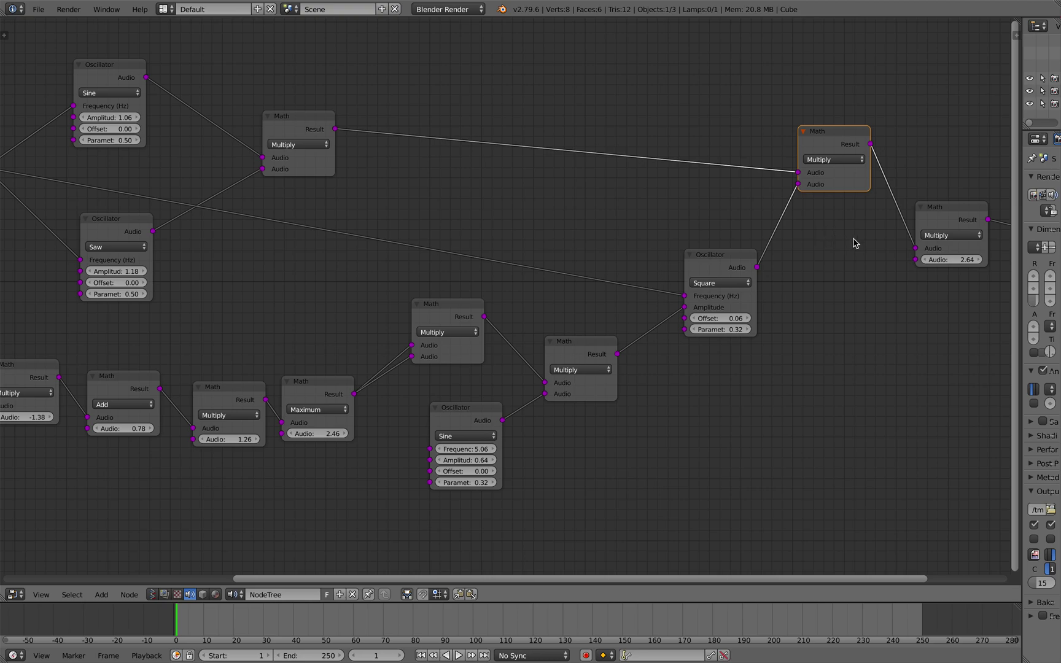
# Move the final Multiply node up and the Sink node closer to it, leaving the Multiply's Audio value at 2.64.
pyautogui.hscroll(5, 783, 243)
pyautogui.hscroll(2, 764, 227)
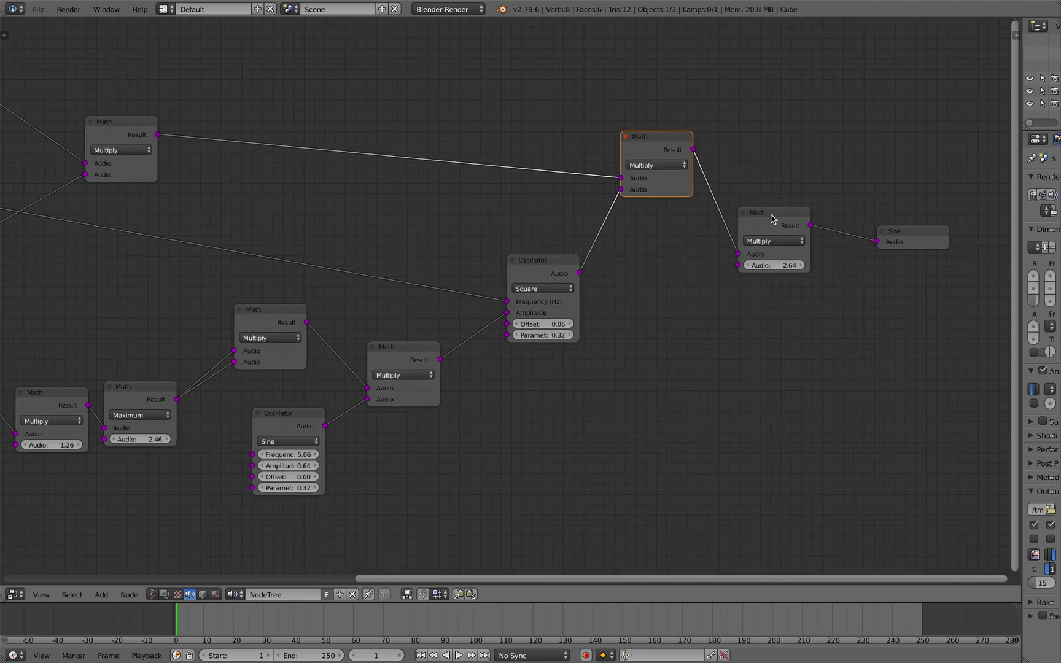
pyautogui.moveTo(772, 216); pyautogui.dragTo(773, 201)
pyautogui.moveTo(898, 235); pyautogui.dragTo(874, 209)
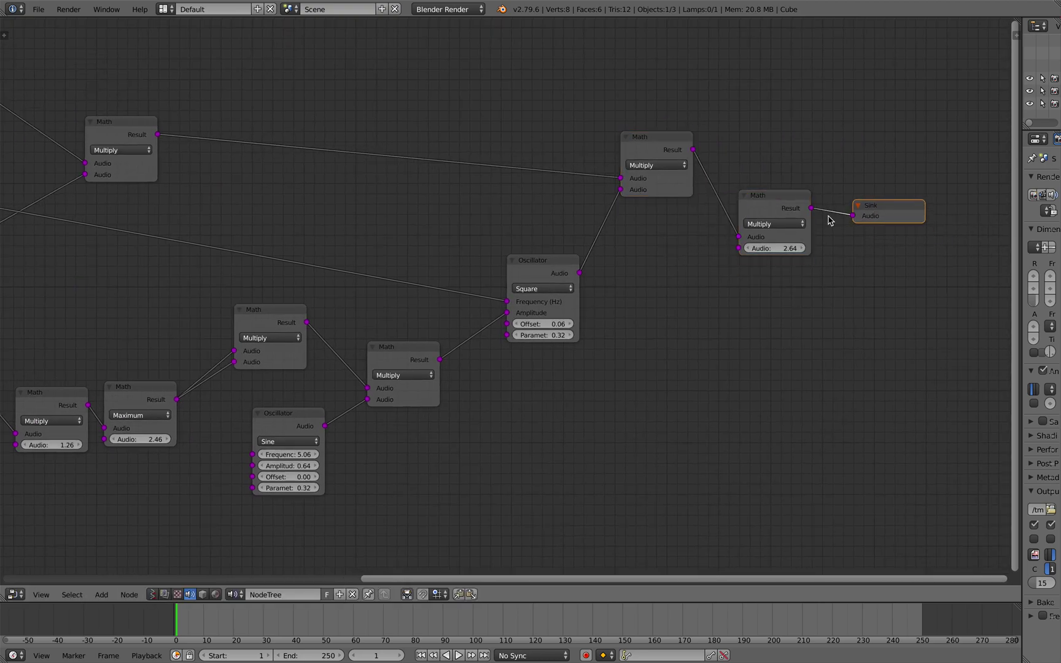
pyautogui.click(783, 249)
pyautogui.press('Return')
# Set the waveform of the velocity-driven Square Oscillator to Sine and the Audio value of the final Multiply node to 2.34.
pyautogui.moveTo(699, 285); pyautogui.dragTo(753, 275, button='middle')
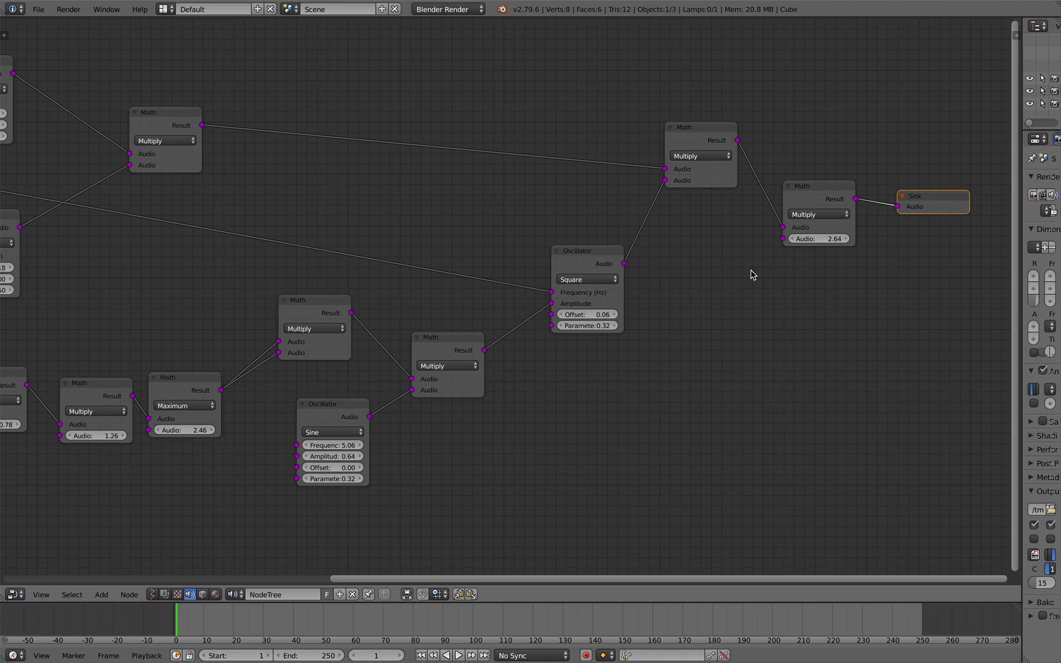
pyautogui.moveTo(720, 278); pyautogui.dragTo(737, 273, button='middle')
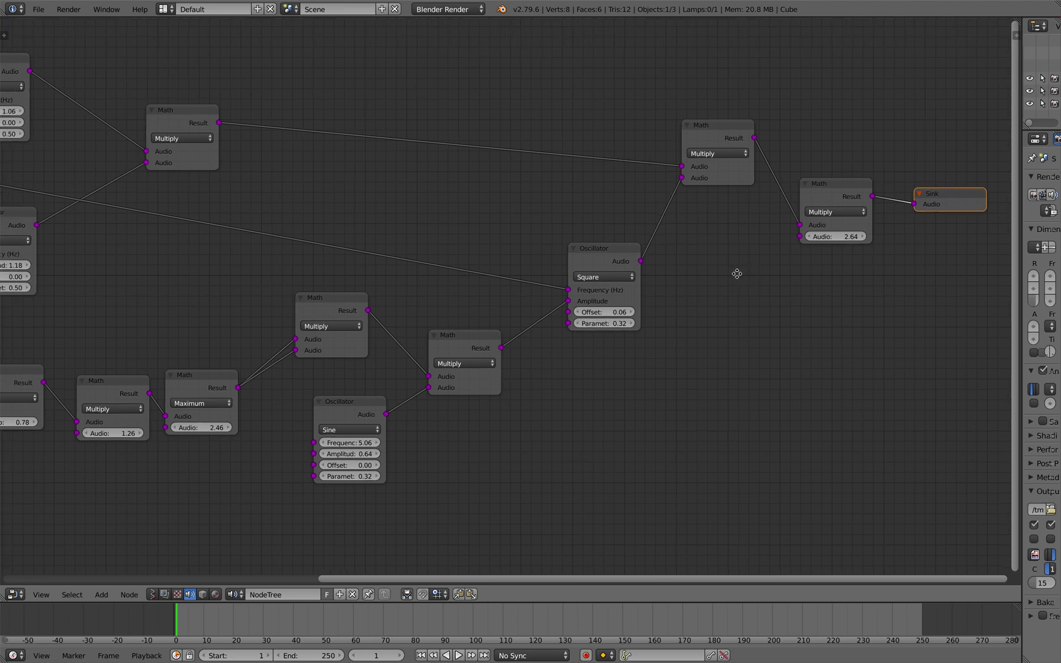
pyautogui.moveTo(670, 316); pyautogui.dragTo(698, 319, button='middle')
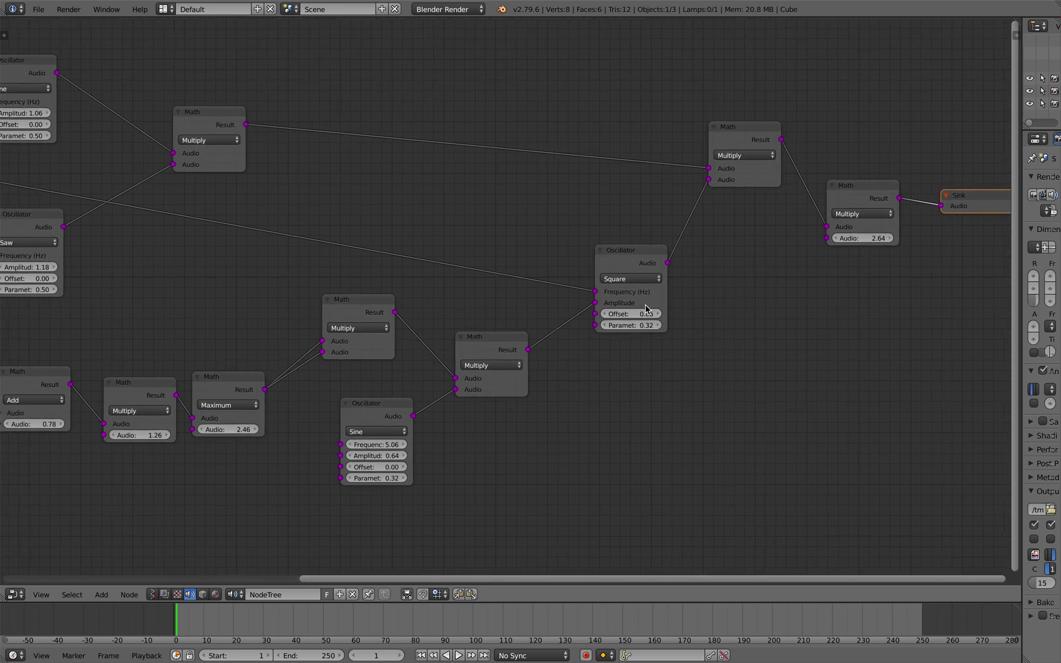
pyautogui.click(641, 279)
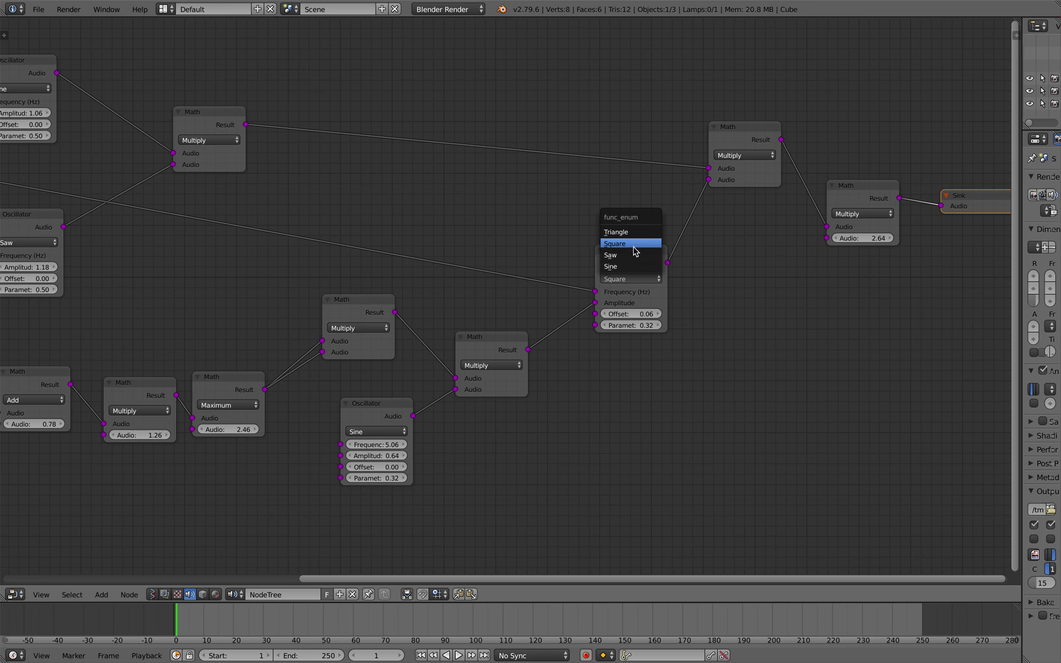
pyautogui.click(639, 266)
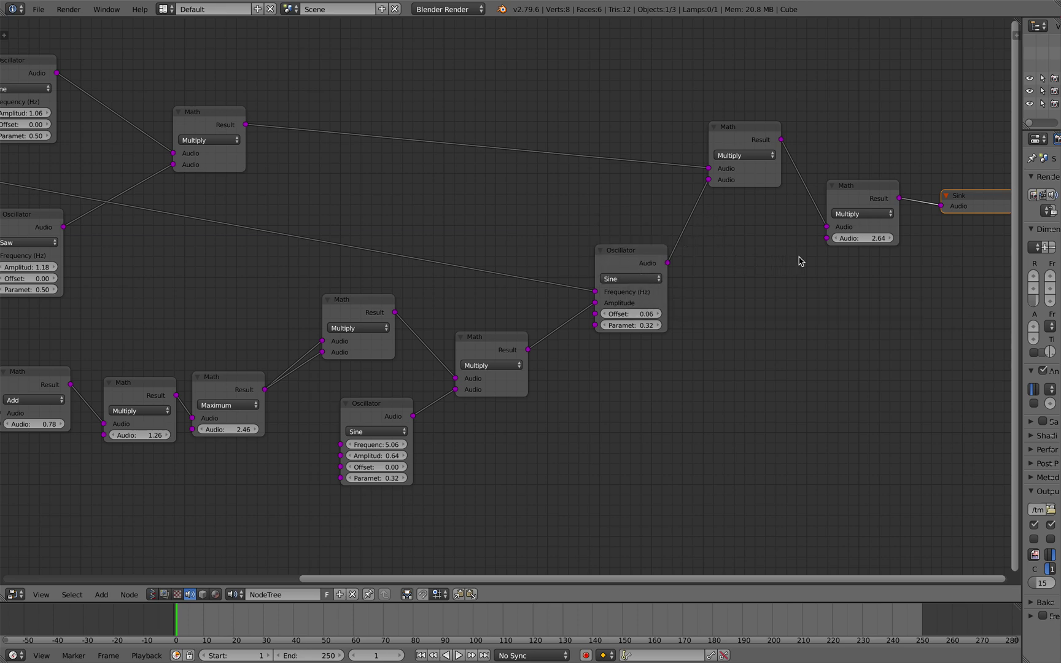
pyautogui.moveTo(860, 238); pyautogui.dragTo(855, 239)
# Set the velocity chain's modulating Oscillator to Frequency 14.42 and Amplitude 0.22, trying the Saw waveform and settling on Square.
pyautogui.moveTo(738, 251); pyautogui.dragTo(769, 247, button='middle')
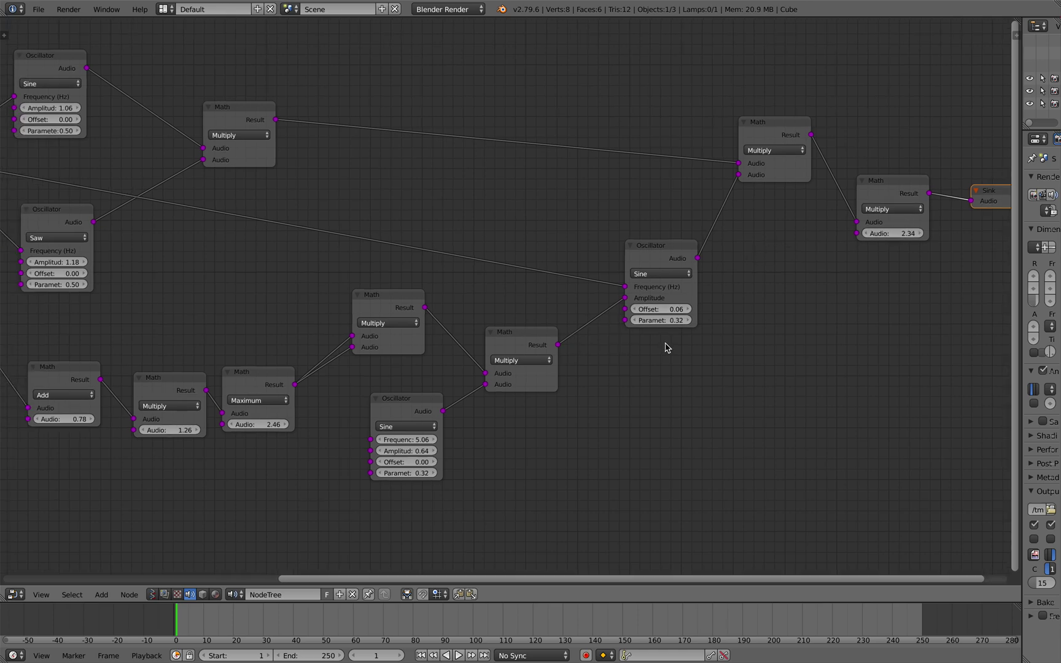
pyautogui.click(414, 423)
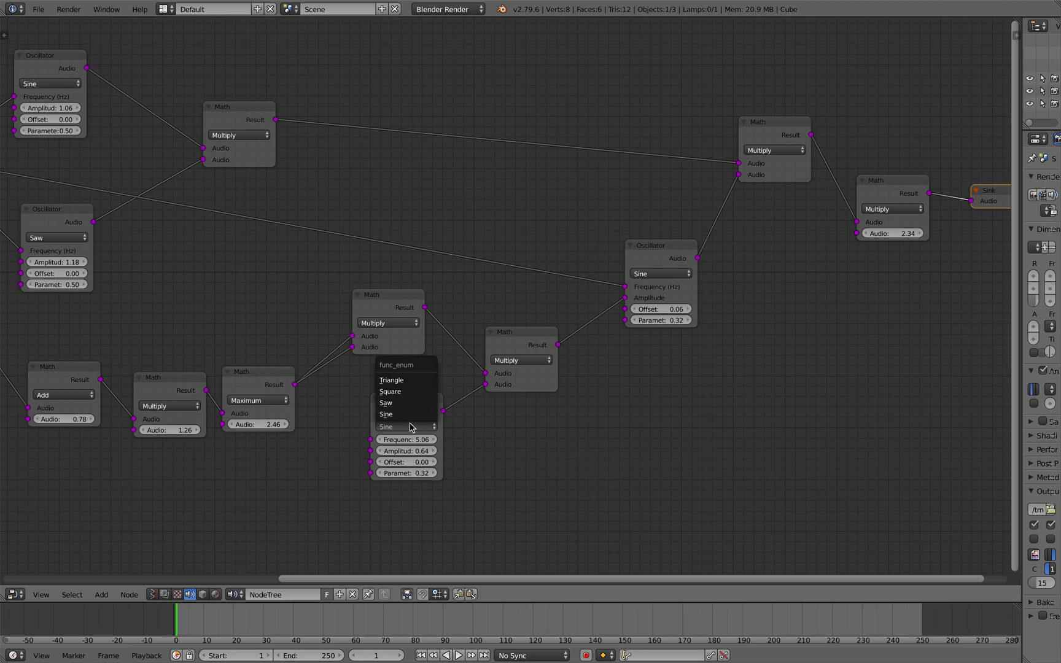
pyautogui.click(410, 402)
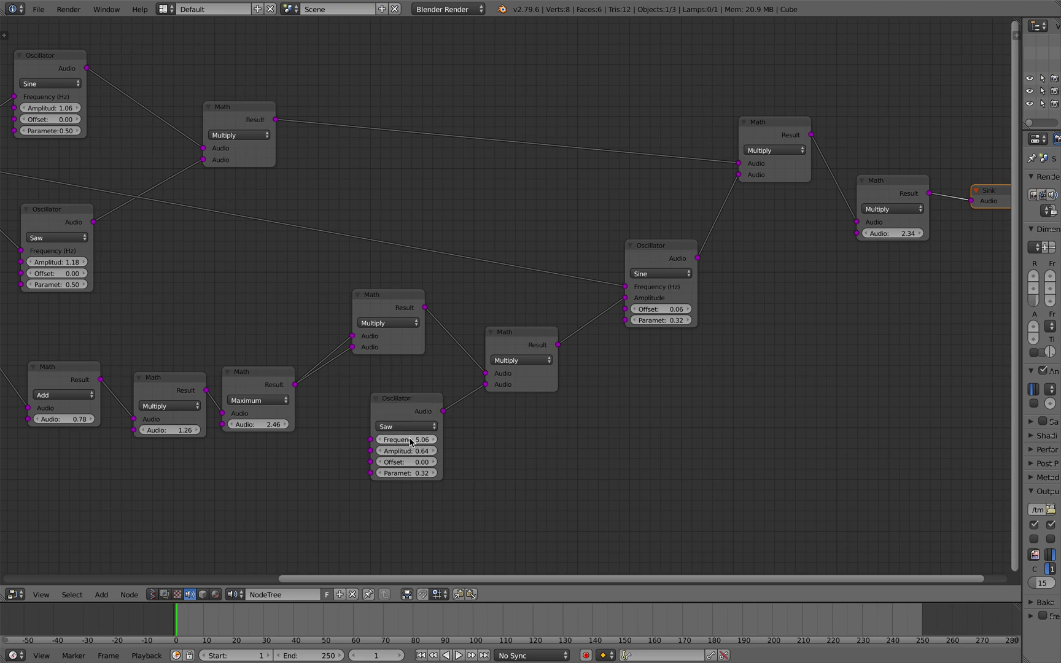
pyautogui.moveTo(409, 439); pyautogui.dragTo(411, 440)
pyautogui.moveTo(410, 440); pyautogui.dragTo(410, 440)
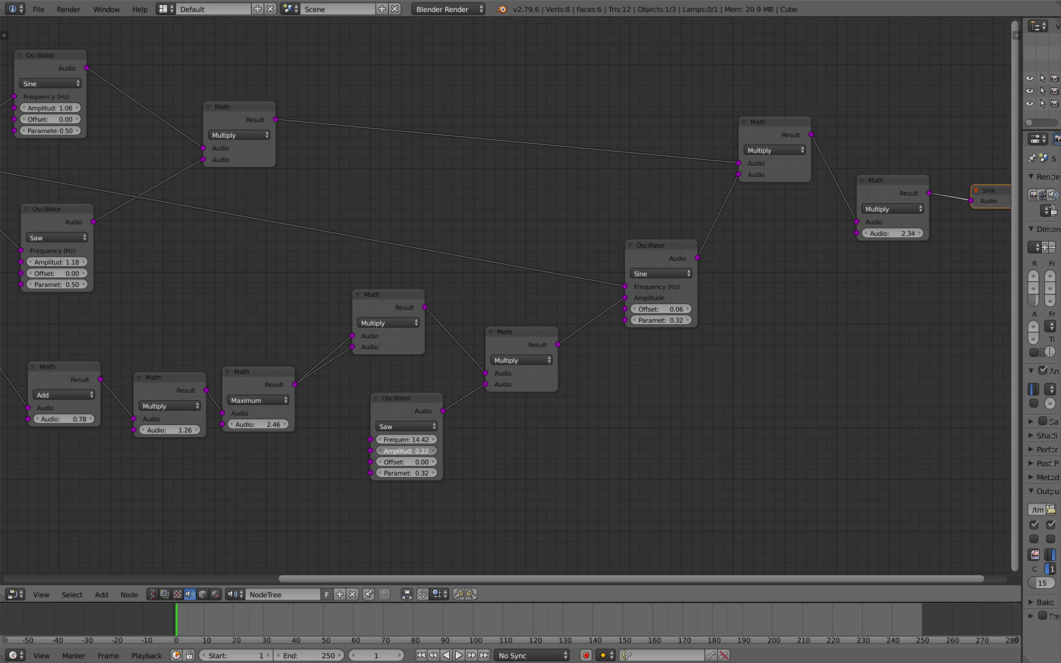
pyautogui.click(406, 427)
pyautogui.click(416, 393)
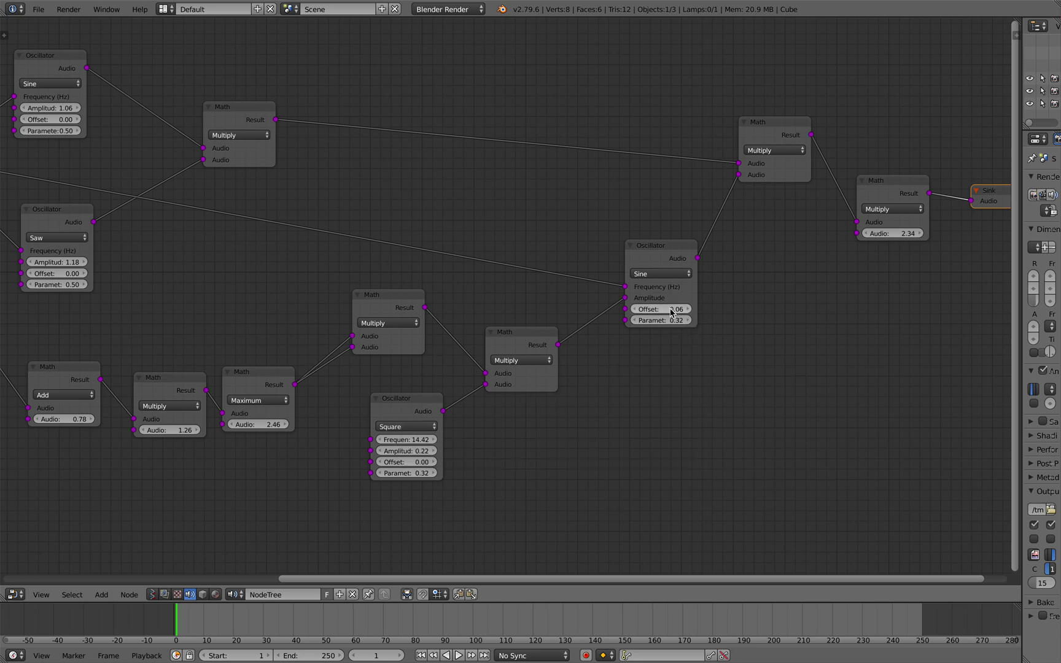
# Set the Offset of the velocity-driven Oscillator to 1.20 and its waveform to Square.
pyautogui.moveTo(671, 312); pyautogui.dragTo(706, 316)
pyautogui.click(662, 273)
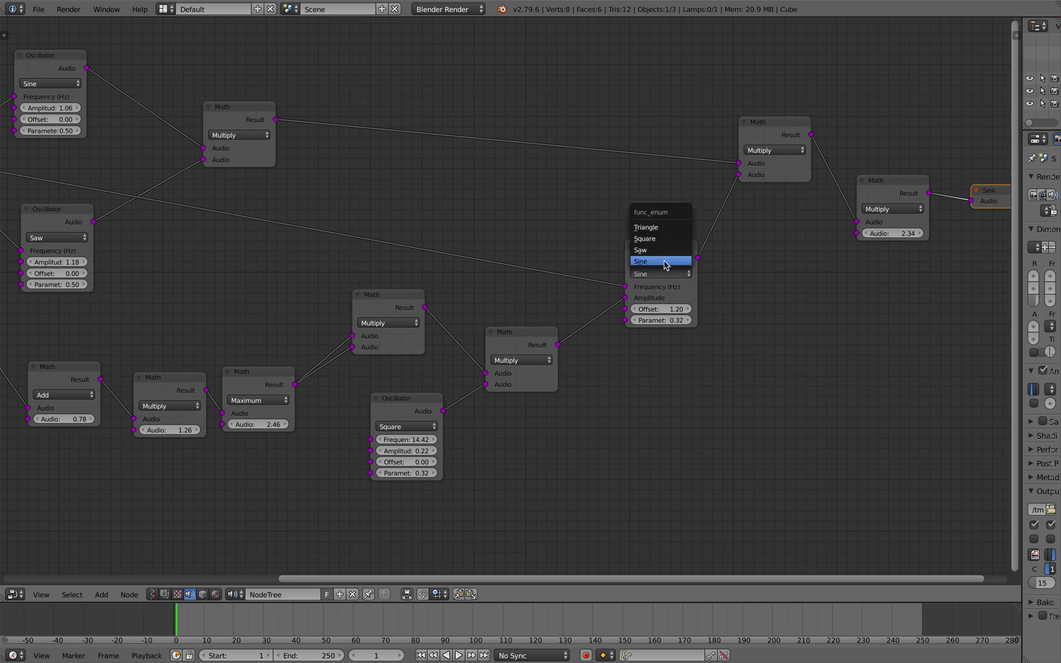
pyautogui.click(666, 240)
# Set the final Multiply node's Audio to 0.72, and the velocity-driven Oscillator's Offset to 0.24 and Parameter to 0.38.
pyautogui.moveTo(750, 282); pyautogui.dragTo(723, 274, button='middle')
pyautogui.moveTo(858, 227); pyautogui.dragTo(848, 226)
pyautogui.moveTo(776, 261); pyautogui.dragTo(794, 263, button='middle')
pyautogui.moveTo(652, 303); pyautogui.dragTo(655, 303)
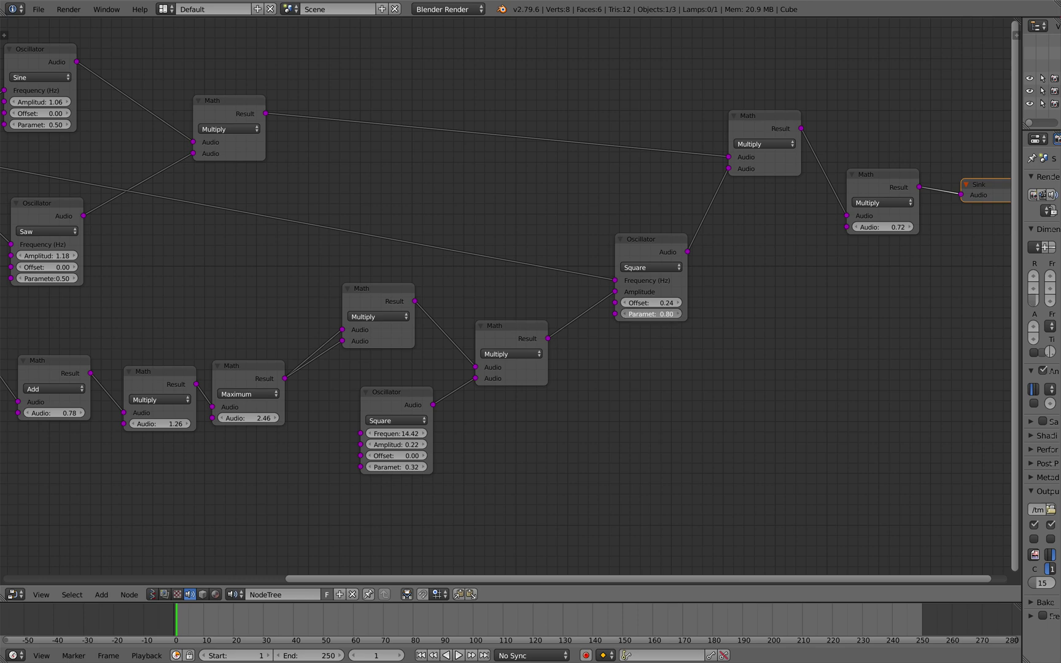
# Set the modulating Square Oscillator's Frequency to 15.20 and its Amplitude to 0.28.
pyautogui.moveTo(563, 413); pyautogui.dragTo(585, 421, button='middle')
pyautogui.moveTo(419, 451)
pyautogui.mouseDown()
pyautogui.moveTo(448, 442)
pyautogui.moveTo(419, 453)
pyautogui.mouseUp()
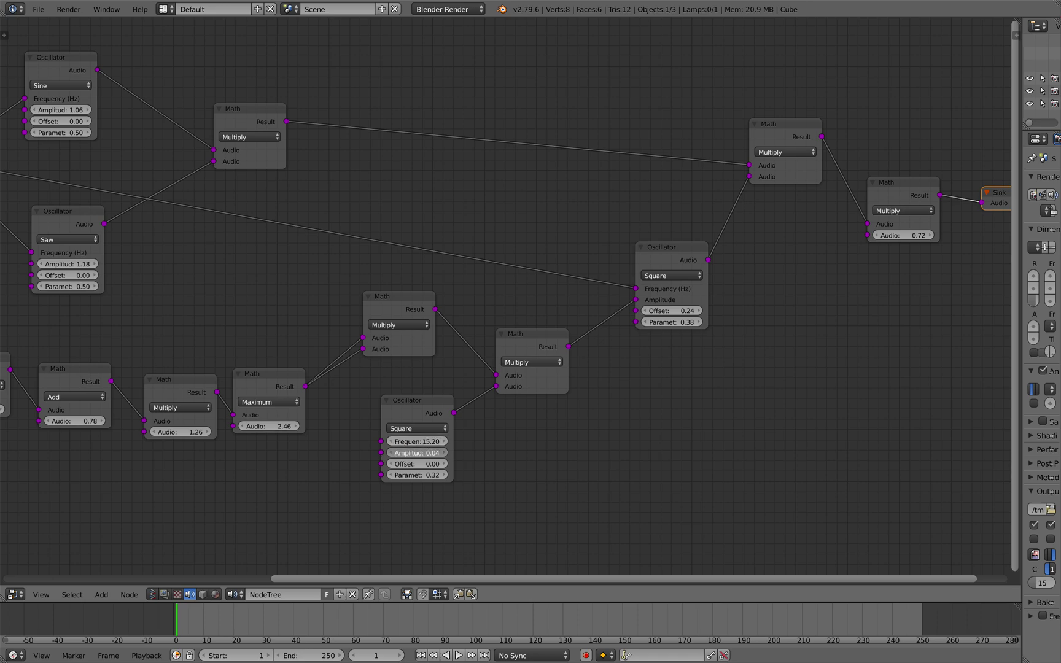
pyautogui.moveTo(447, 415); pyautogui.dragTo(506, 388, button='middle')
# Change the modulating Oscillator's waveform to Triangle.
pyautogui.click(491, 404)
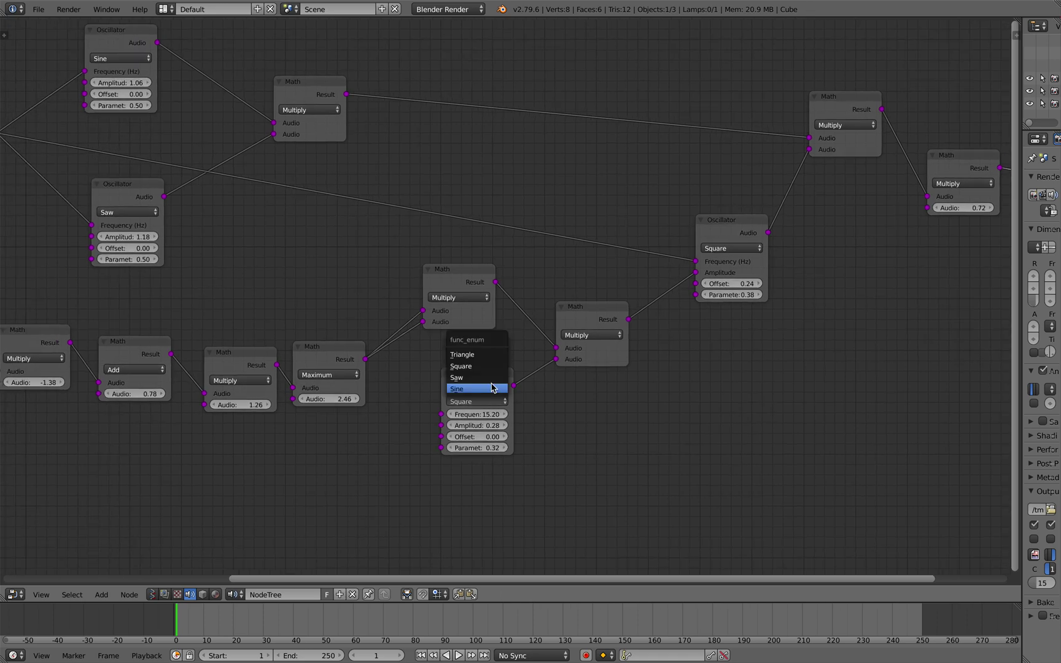
pyautogui.click(485, 357)
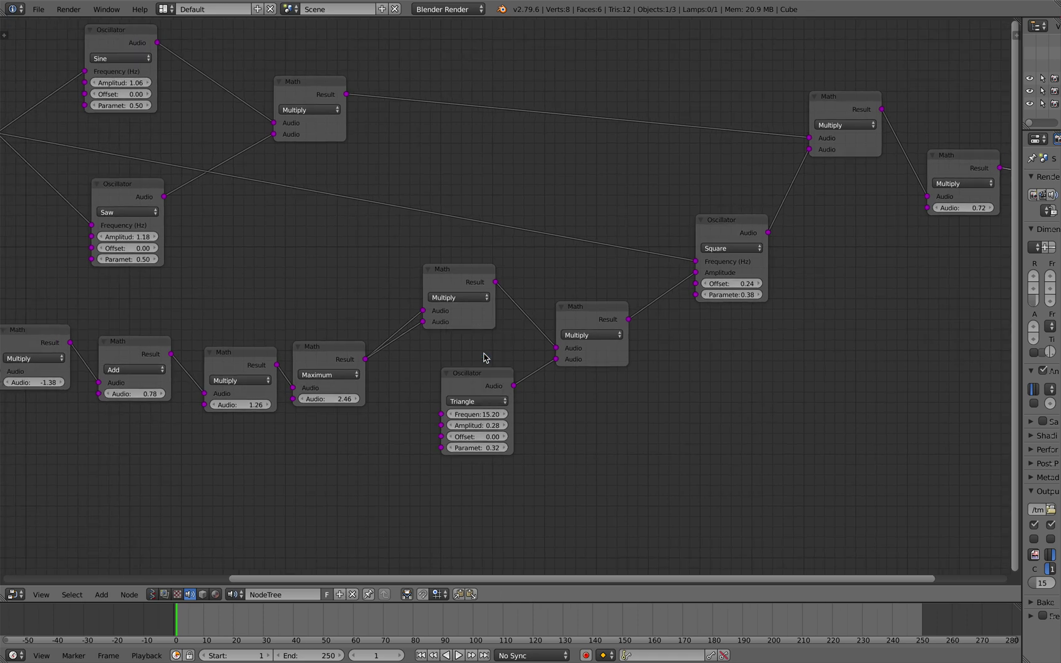
pyautogui.click(483, 403)
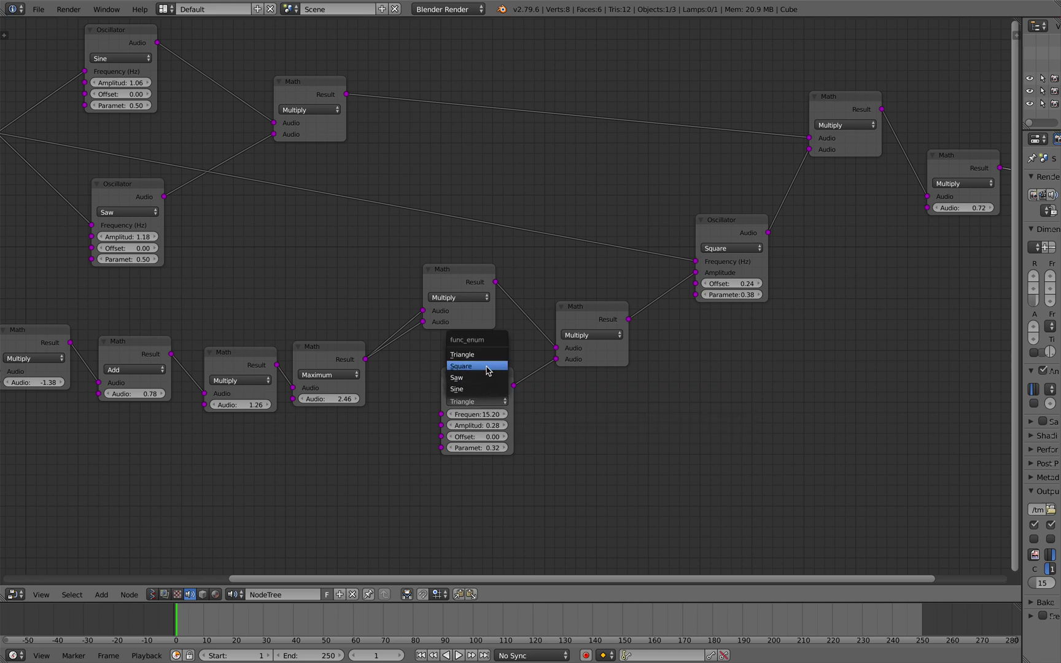
# Try the Triangle waveform on the velocity-driven Oscillator and settle on Sine.
pyautogui.click(729, 247)
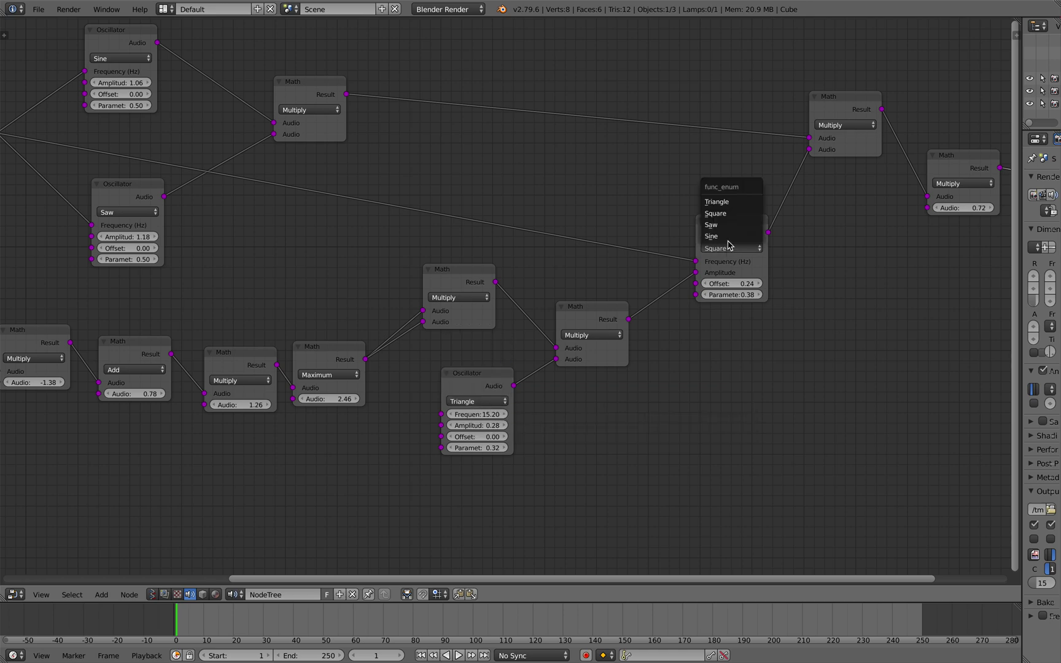
pyautogui.click(732, 204)
pyautogui.click(742, 250)
pyautogui.click(739, 240)
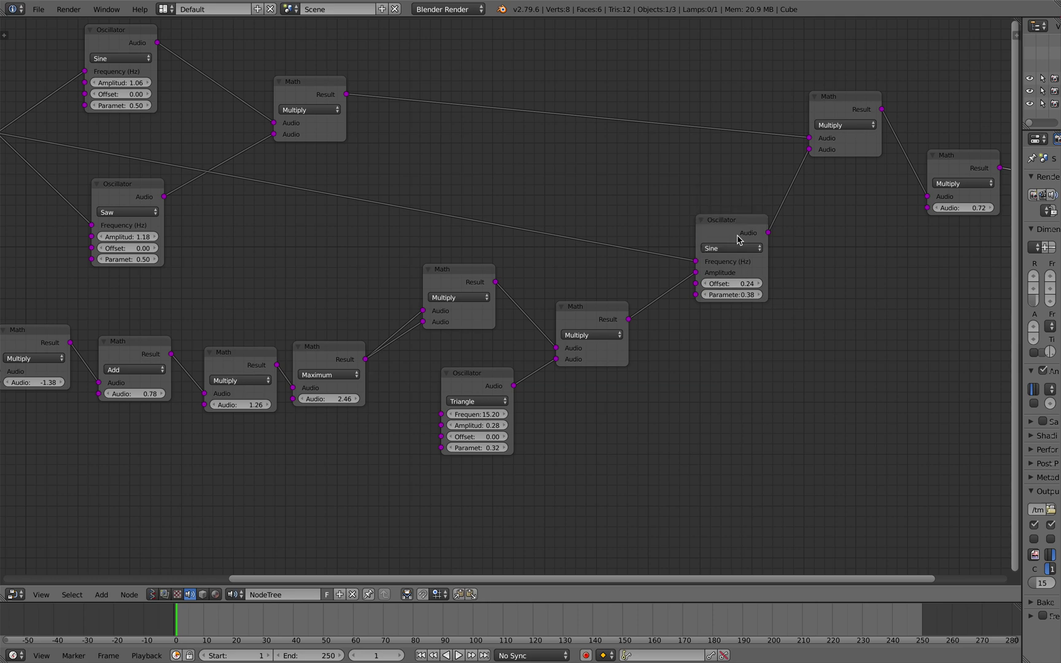
pyautogui.press('XF86AudioRaiseVolume')
pyautogui.moveTo(533, 348); pyautogui.dragTo(631, 365, button='middle')
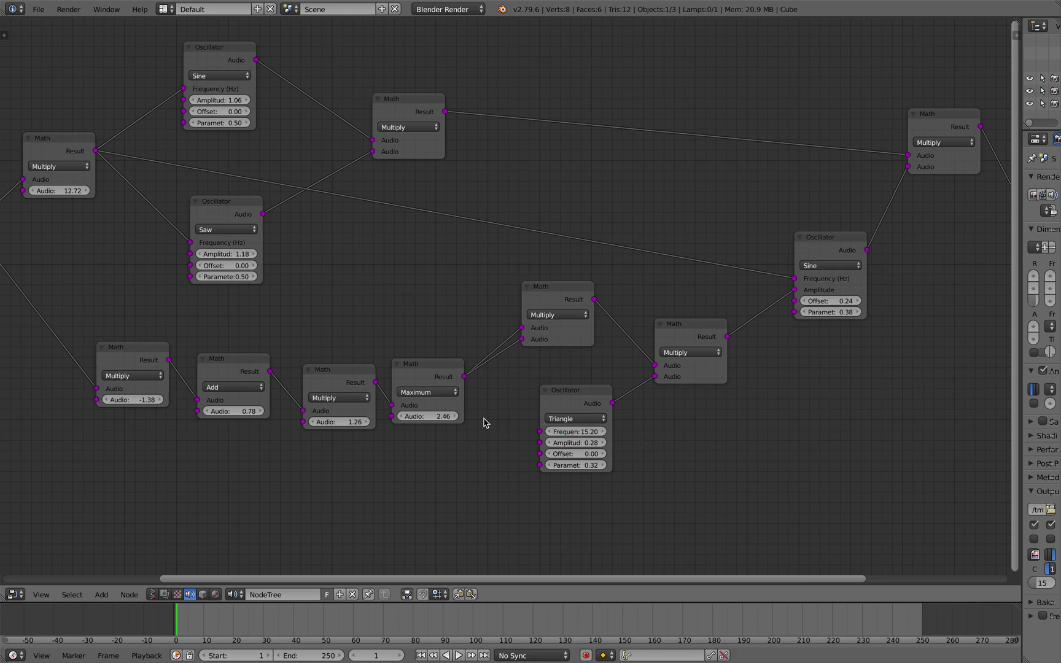
pyautogui.scroll(-1, 473, 421)
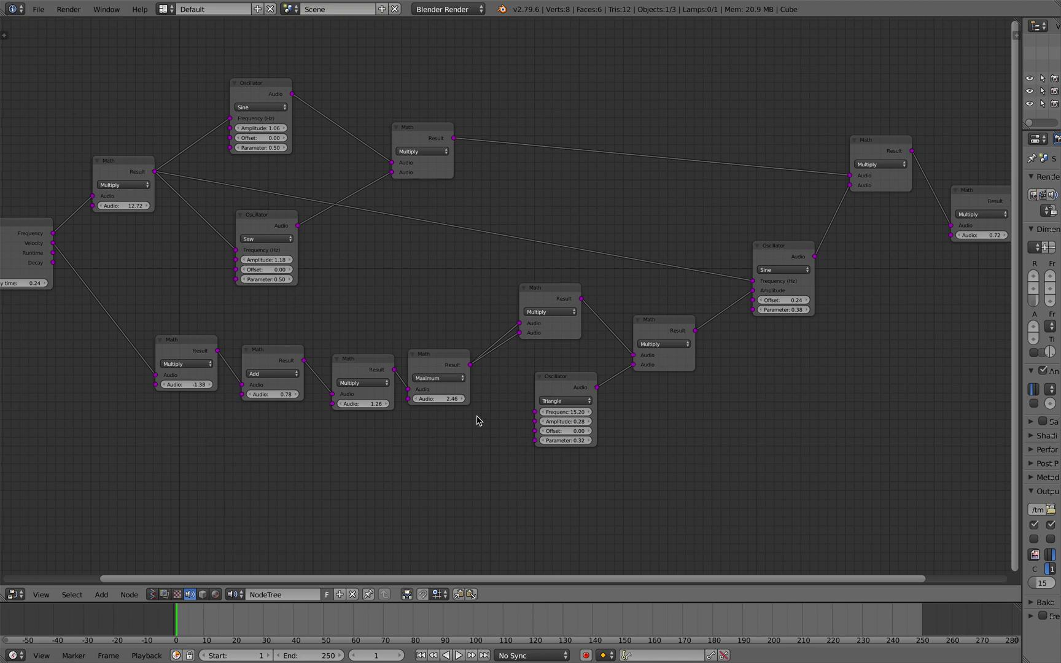
pyautogui.scroll(1, 479, 421)
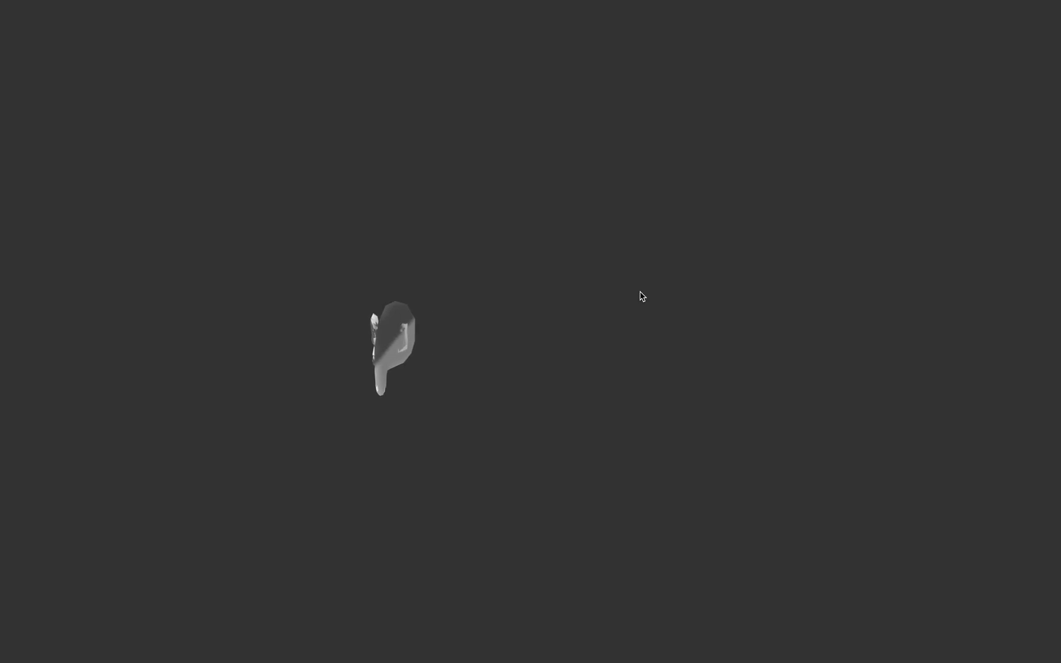
# Switch to the browser to view the AudionodesDemo.md, Blender 2.80 Support and M.O.M v0.21 pages, and return to Blender's node network.
pyautogui.hotkey('ctrl', 'Left')
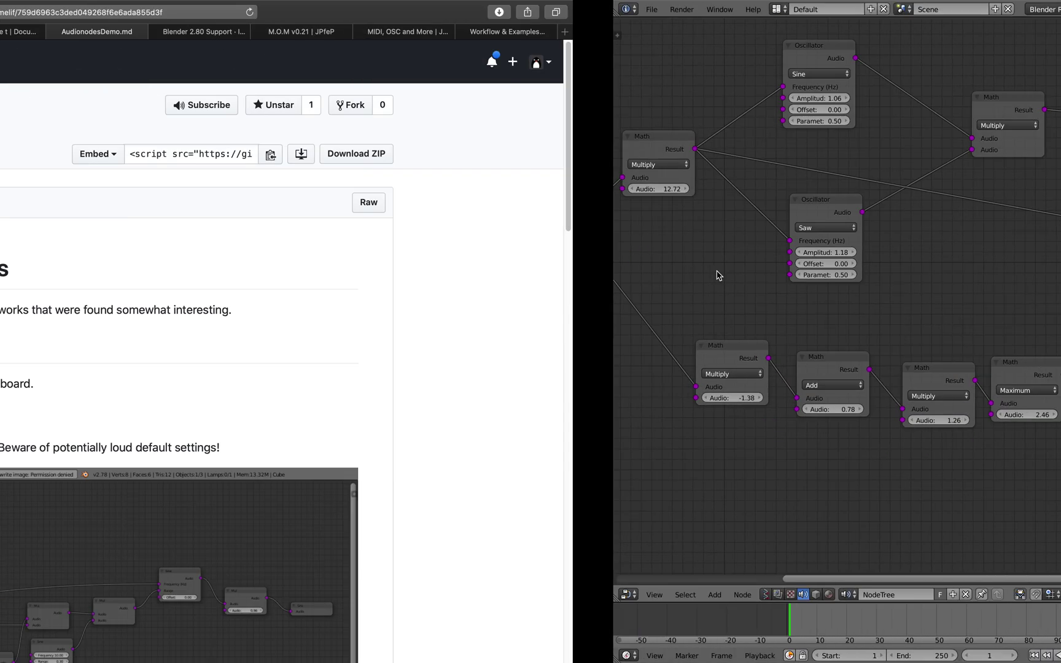
pyautogui.click(907, 36)
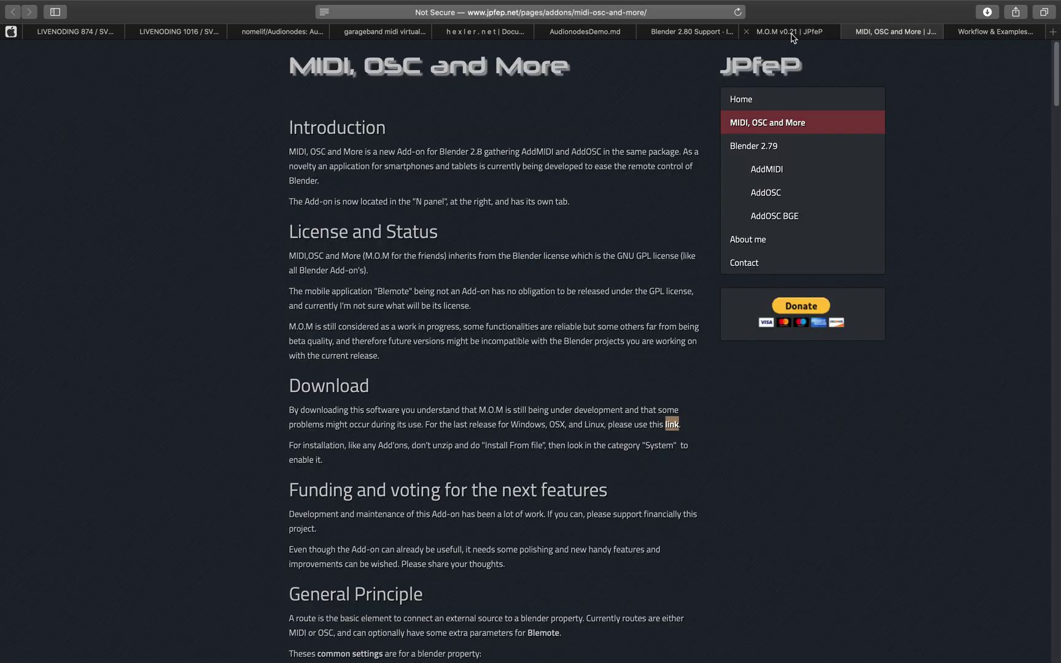
pyautogui.click(683, 32)
pyautogui.click(595, 33)
pyautogui.scroll(-5, 652, 182)
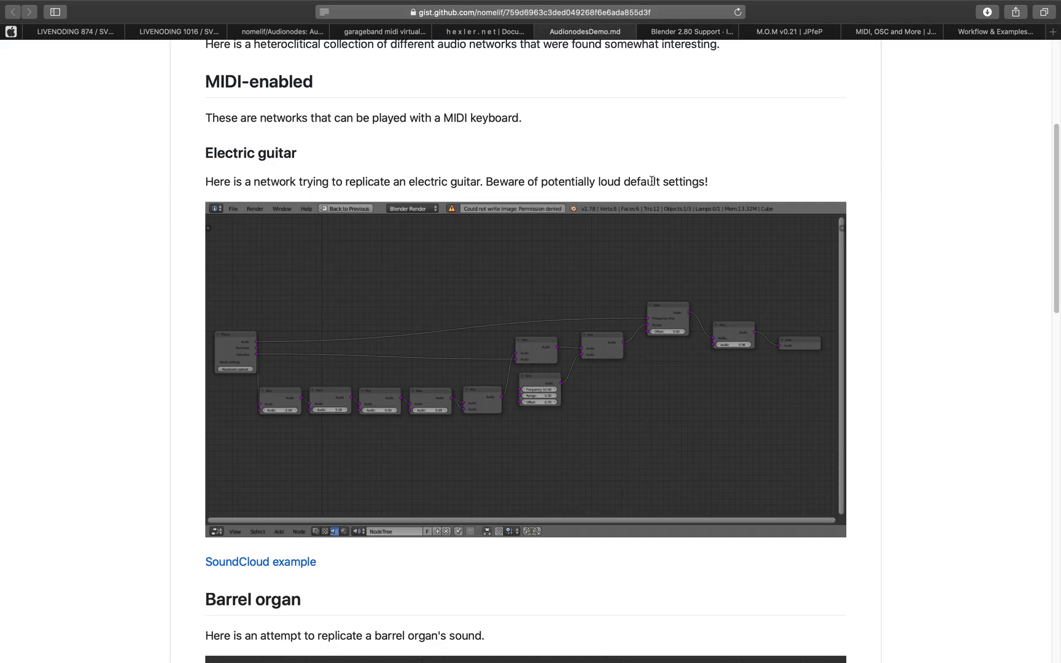
pyautogui.click(720, 37)
pyautogui.click(801, 36)
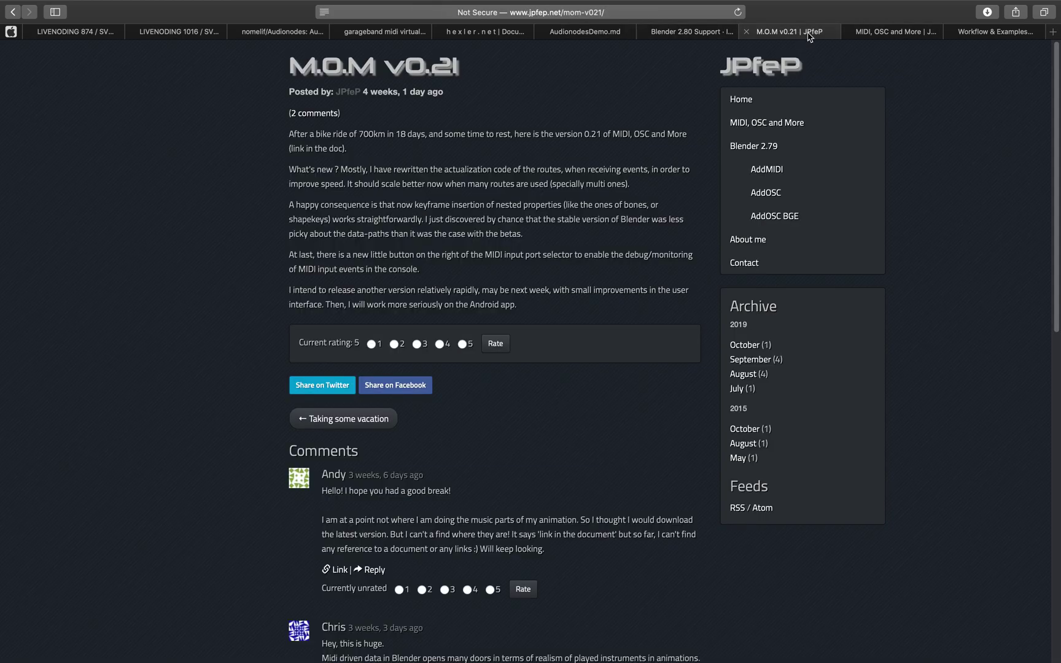
pyautogui.hotkey('ctrl', 'Right')
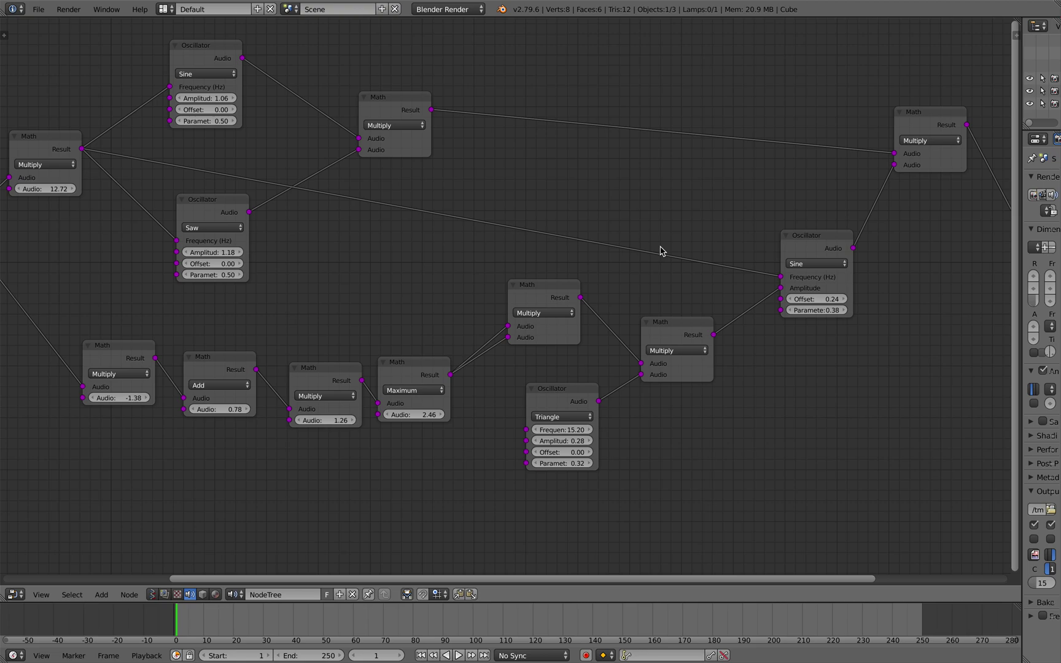
pyautogui.scroll(-2, 657, 252)
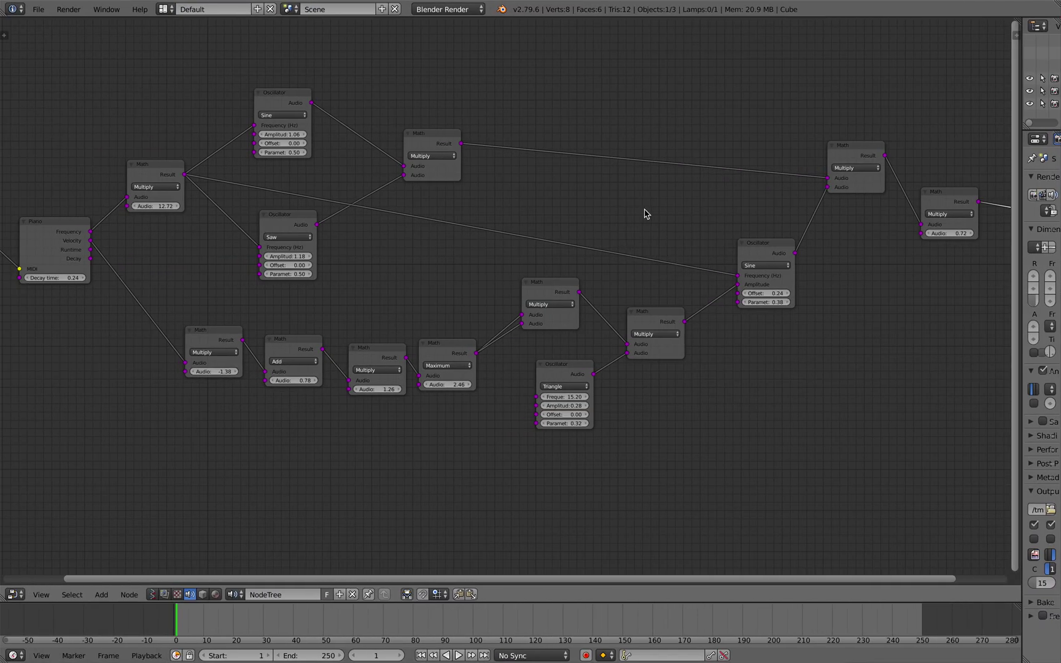
pyautogui.hotkey('ctrl', 'Left')
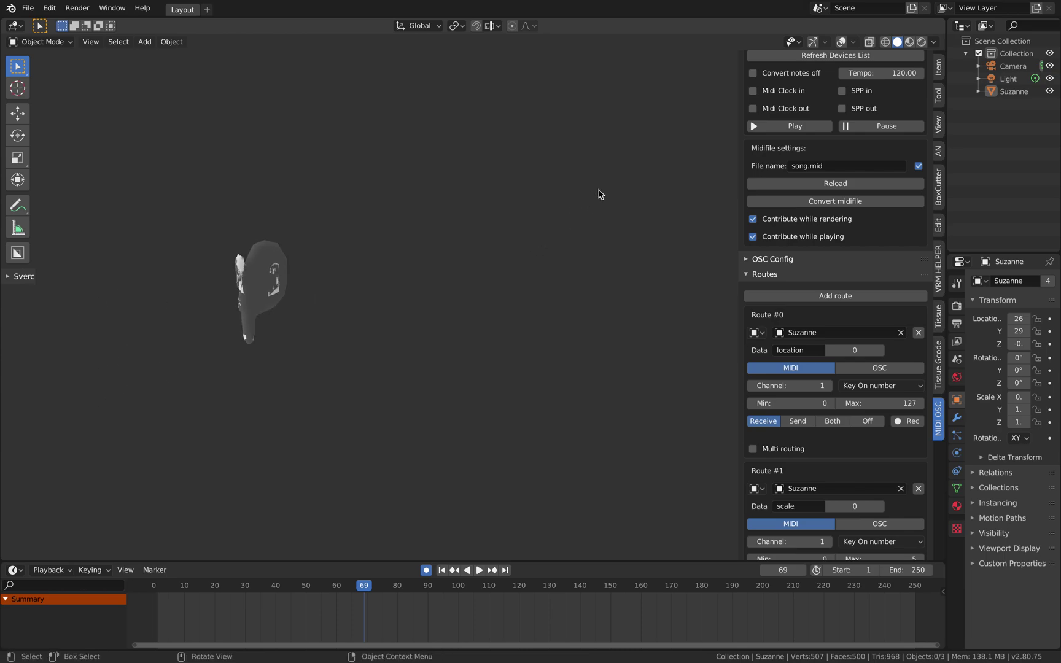
# Switch to the Blender 2.80 scene with Suzanne and check the MIDI, OSC and more add-on's entry in the preferences.
pyautogui.scroll(2, 826, 127)
pyautogui.scroll(2, 826, 128)
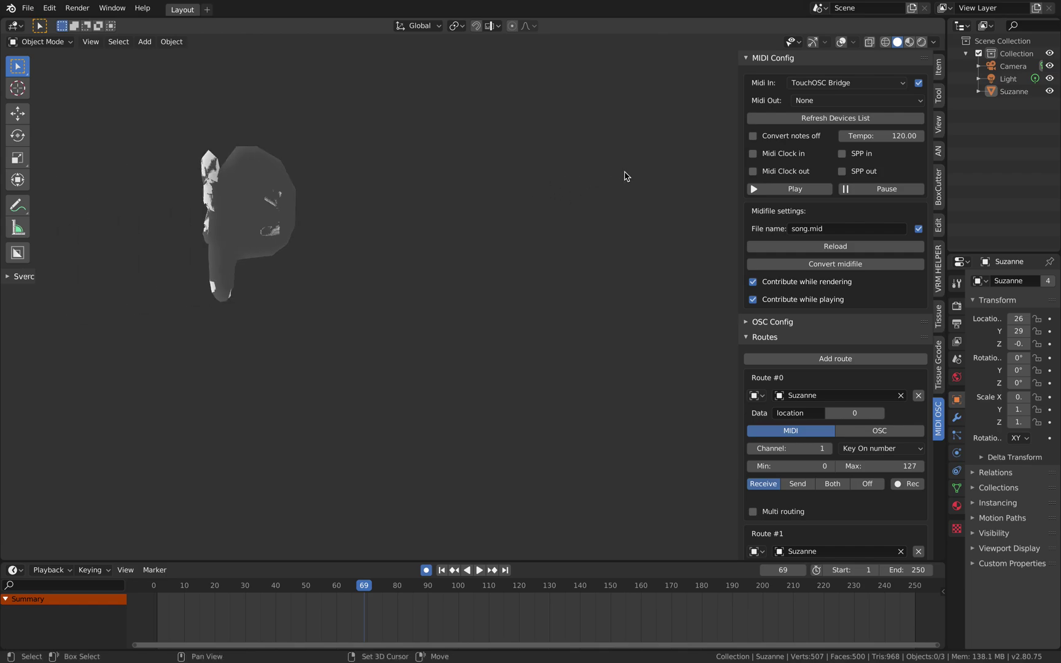
pyautogui.click(49, 8)
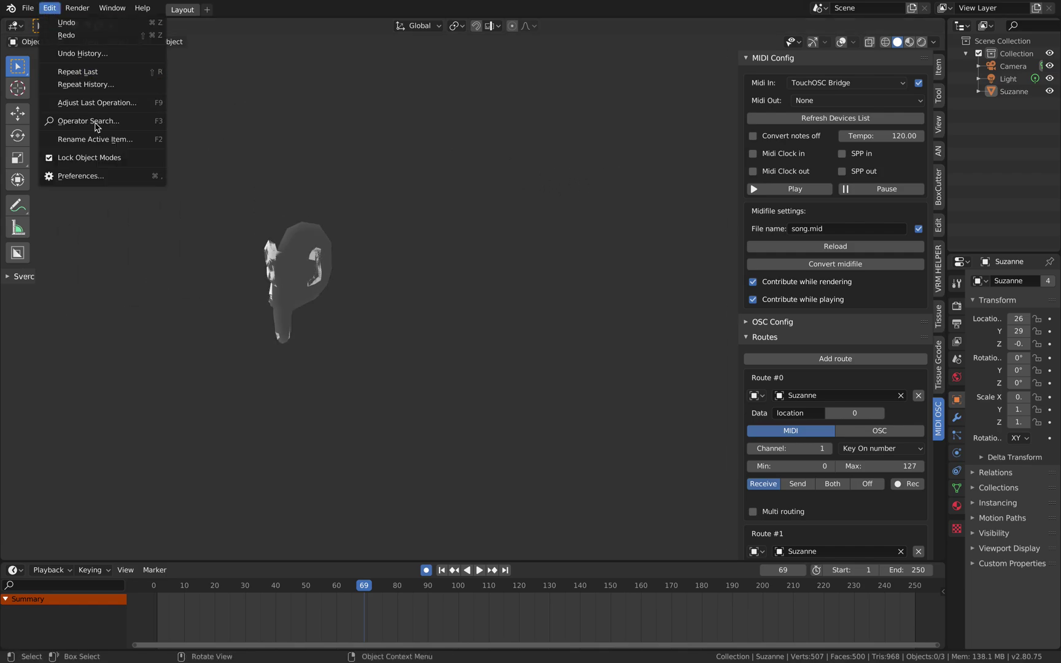
pyautogui.click(99, 176)
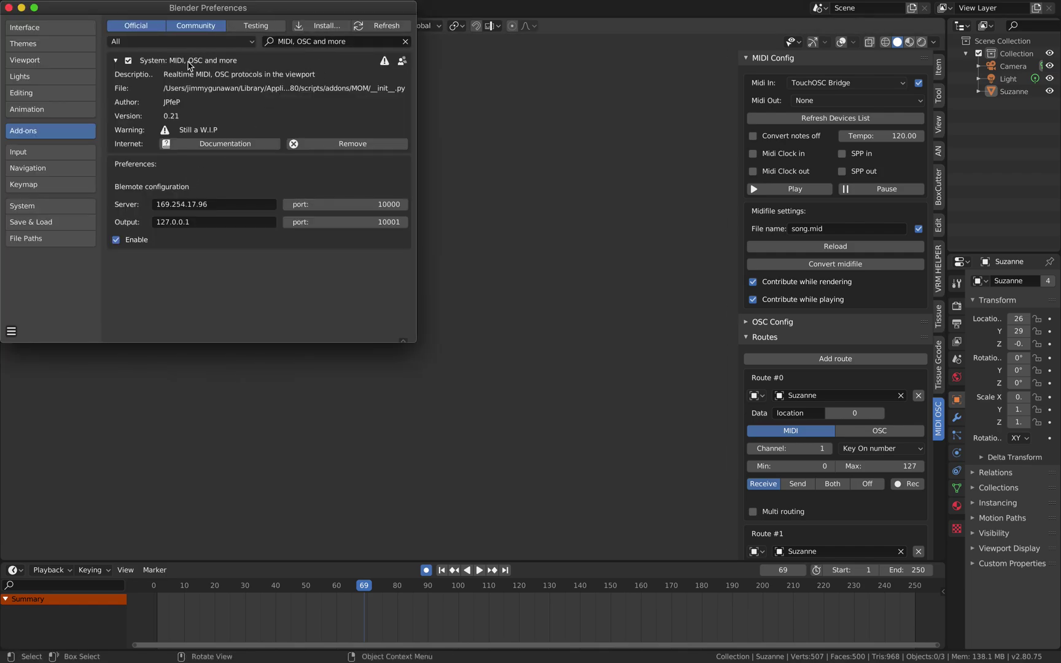
pyautogui.moveTo(257, 9); pyautogui.dragTo(346, 39)
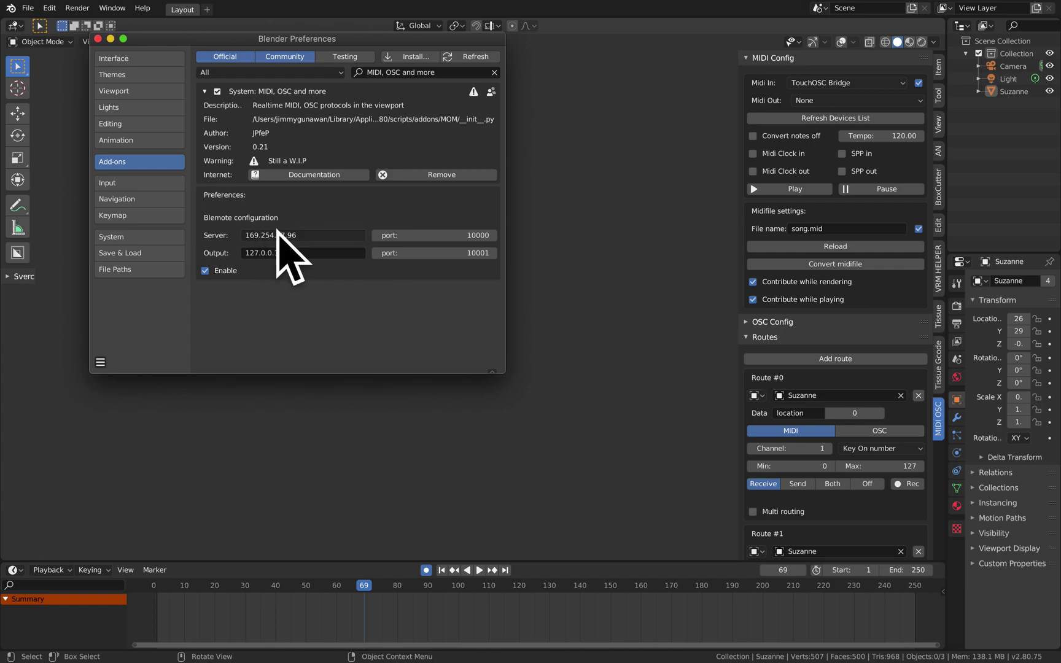
pyautogui.click(97, 39)
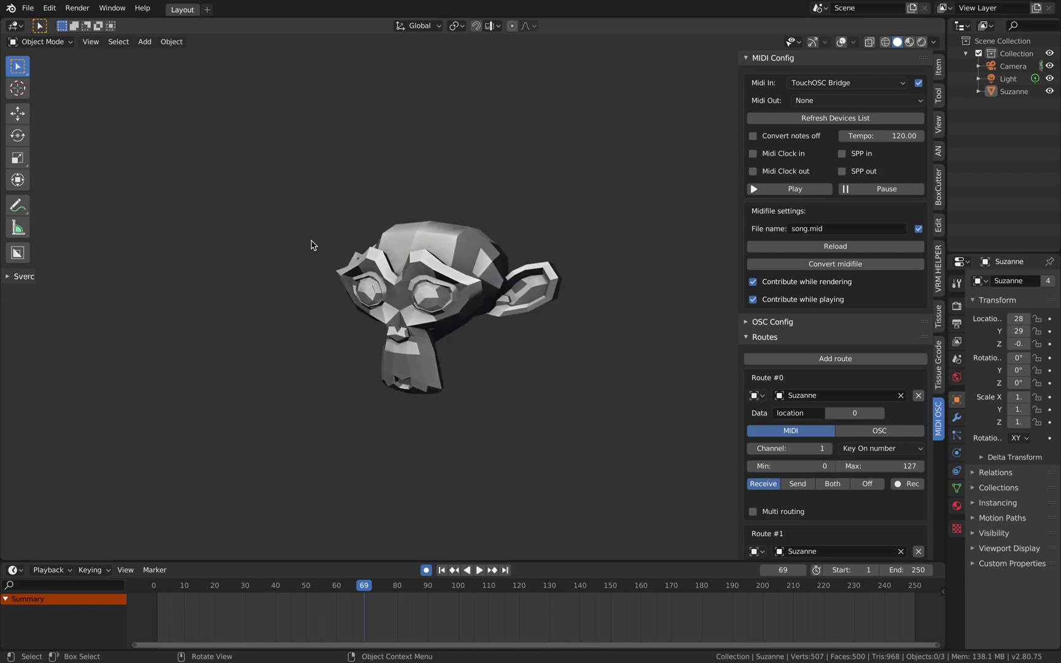
# Choose TouchOSC Bridge as the MIDI input and widen the properties editor.
pyautogui.click(829, 83)
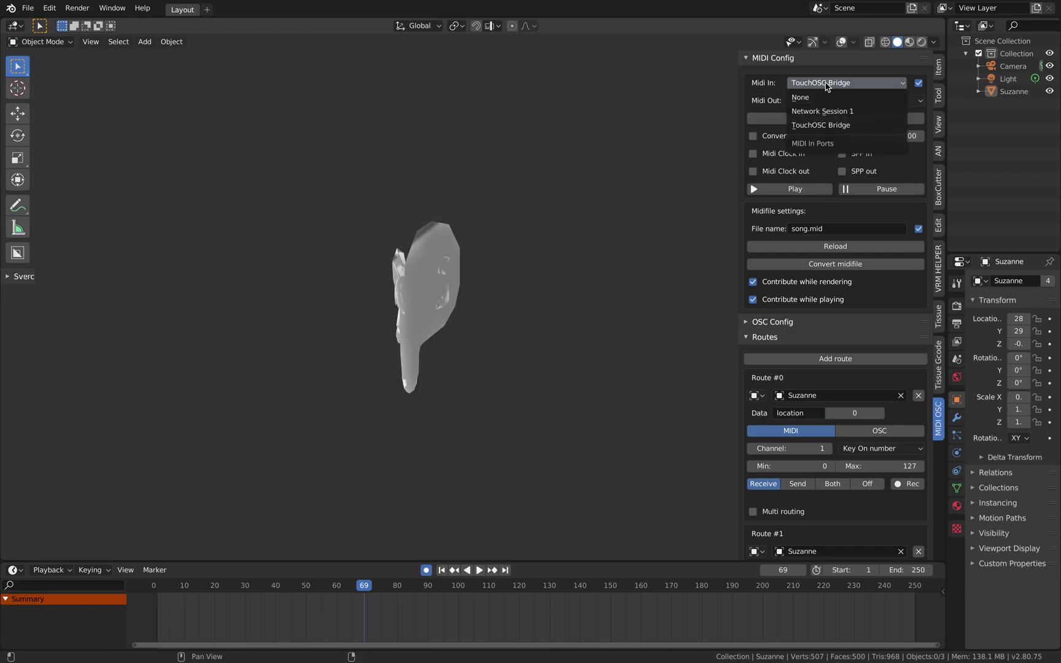
pyautogui.click(817, 126)
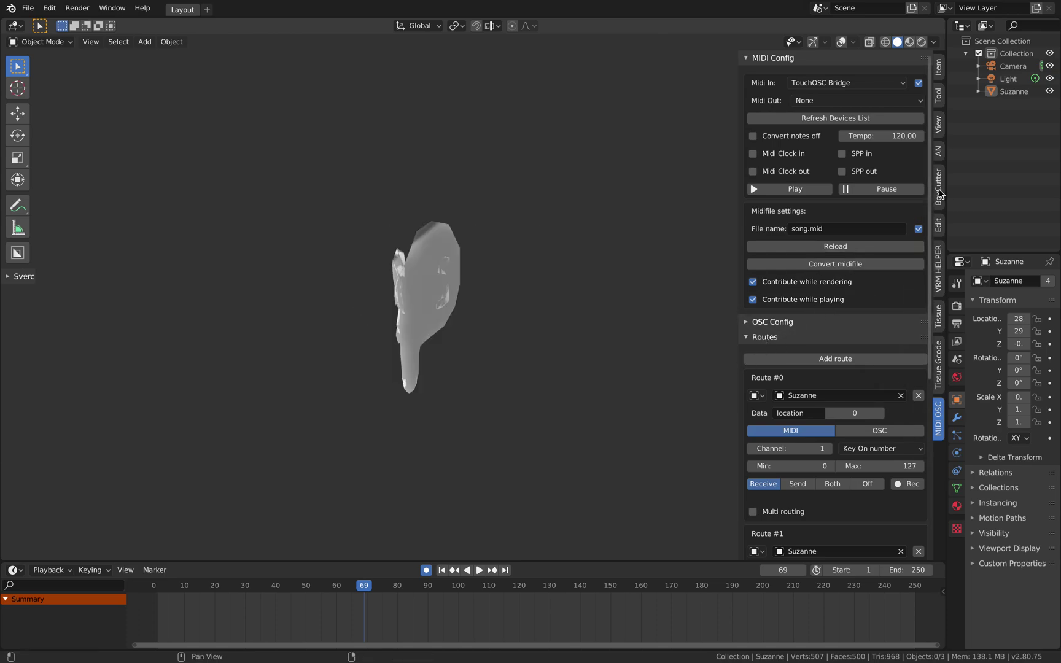
pyautogui.moveTo(945, 190); pyautogui.dragTo(808, 190)
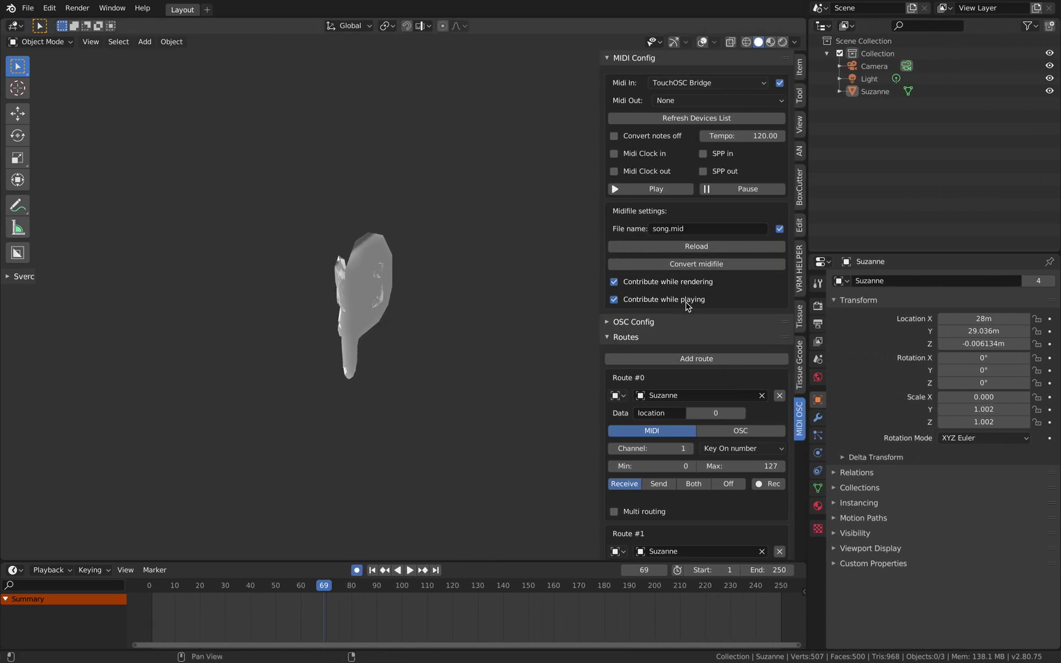
# Collapse the MIDI Config section and widen the sidebar to give the Routes settings more room.
pyautogui.click(625, 59)
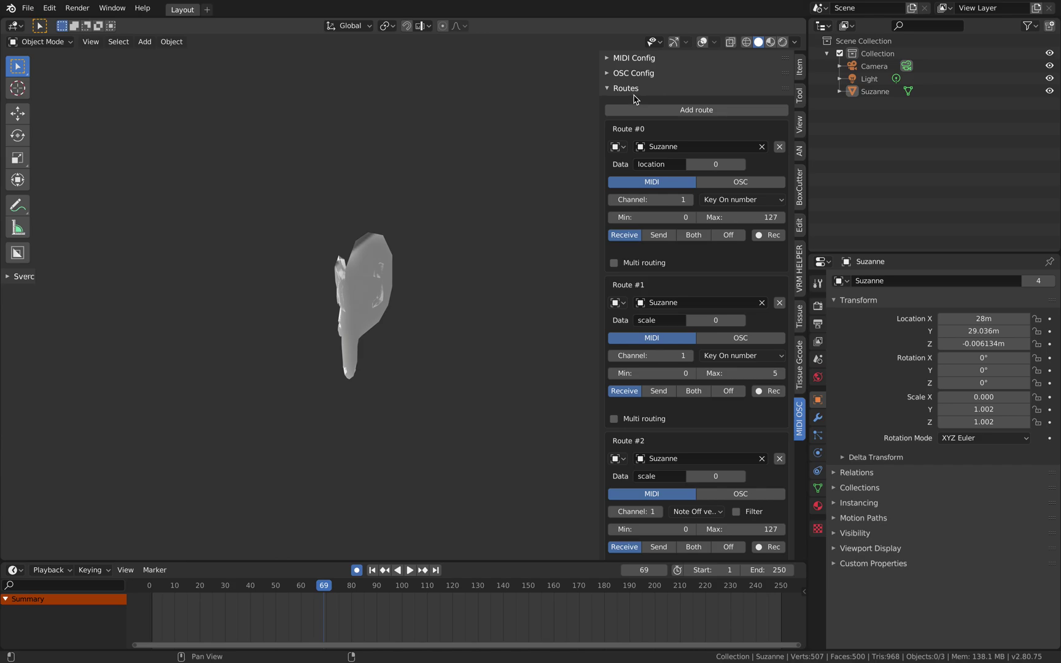
pyautogui.click(634, 89)
pyautogui.click(632, 90)
pyautogui.scroll(-2, 661, 157)
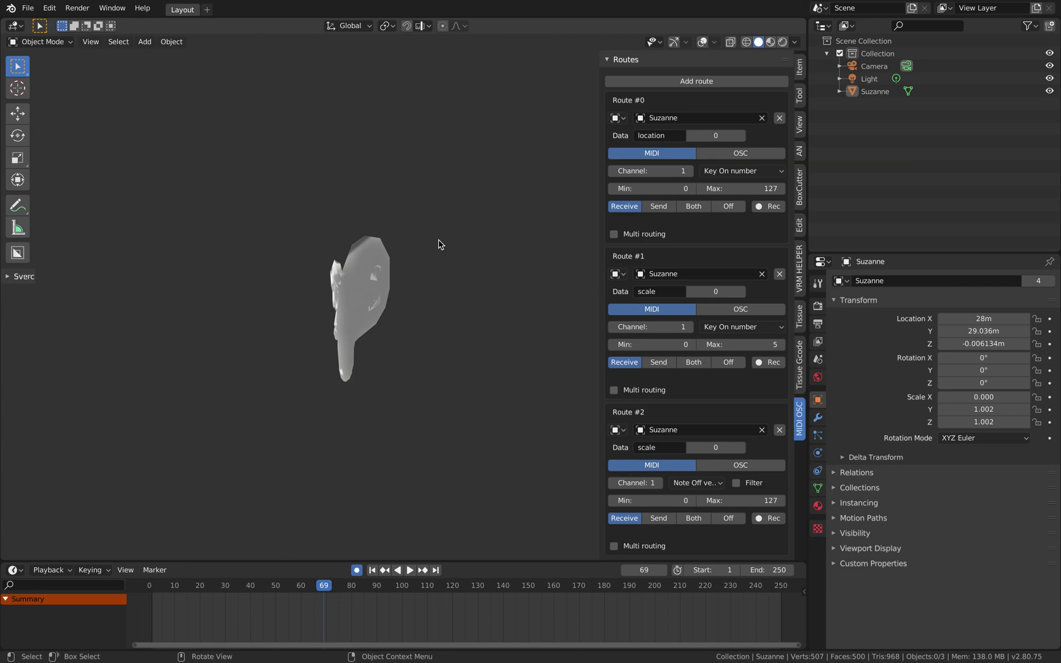
pyautogui.moveTo(599, 148); pyautogui.dragTo(585, 147)
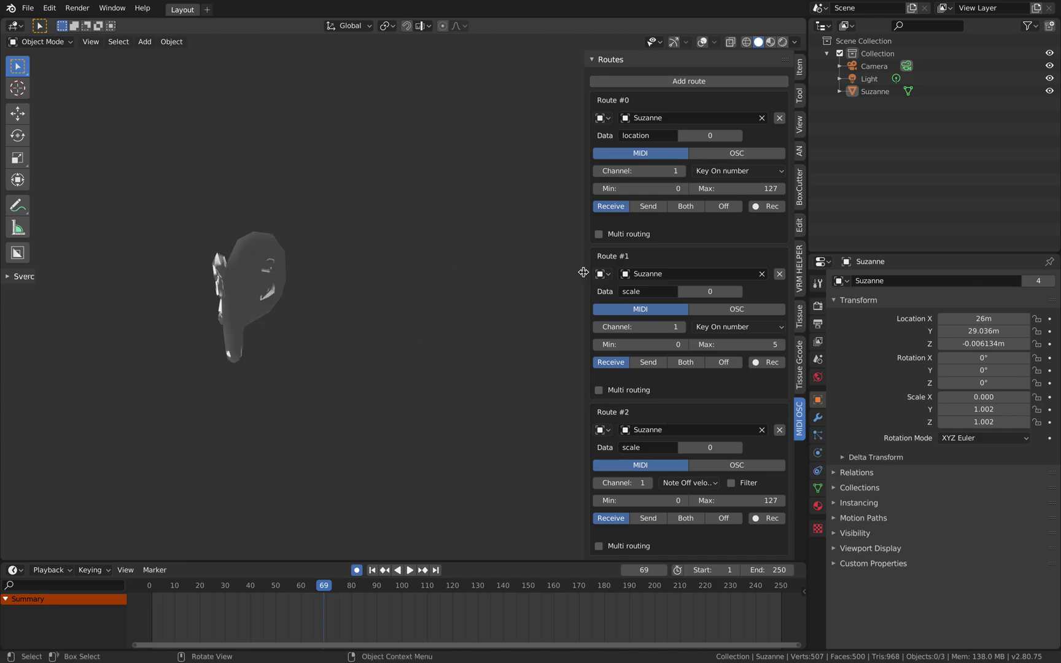
pyautogui.moveTo(556, 272); pyautogui.dragTo(485, 265)
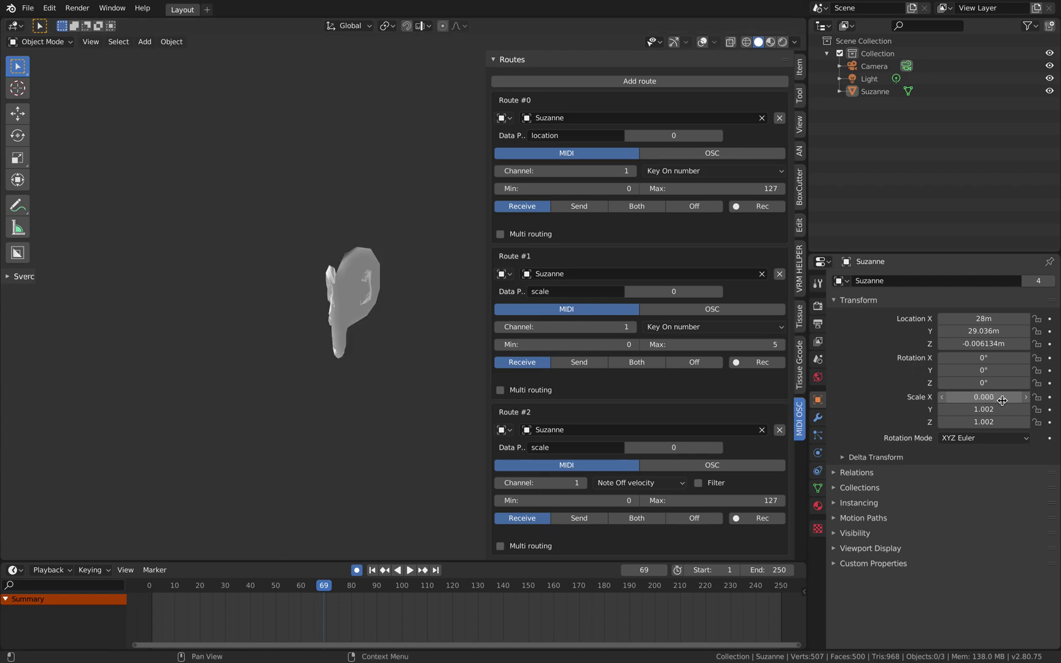
# Try 128, 50, 20 and 10 as the Max value of Route #1 on Suzanne's scale.
pyautogui.click(727, 345)
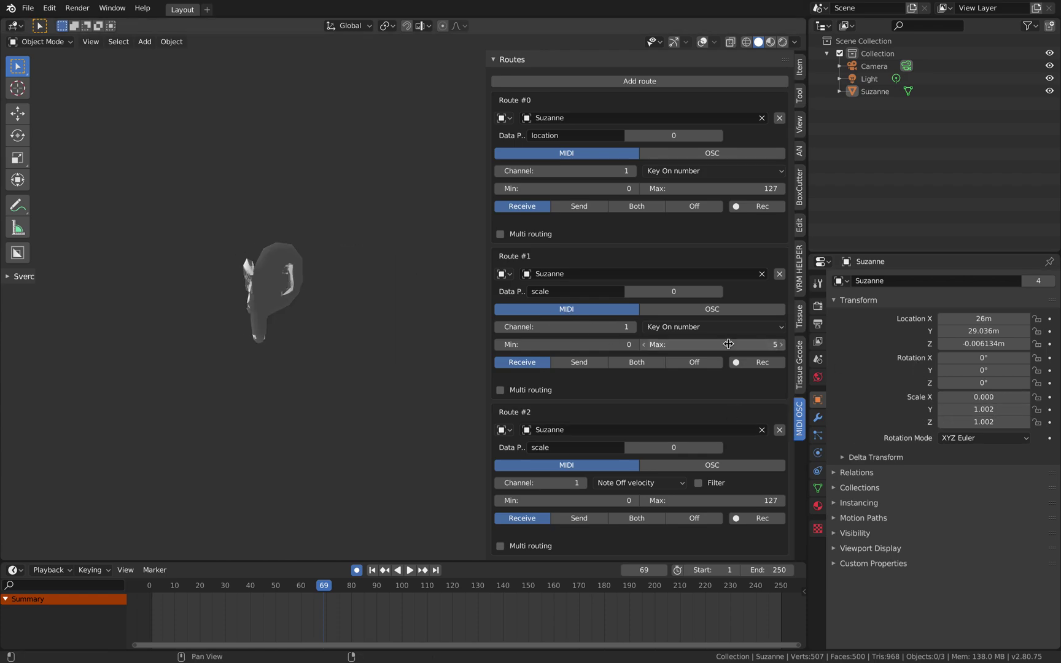
pyautogui.press('BackSpace')
pyautogui.write('128')
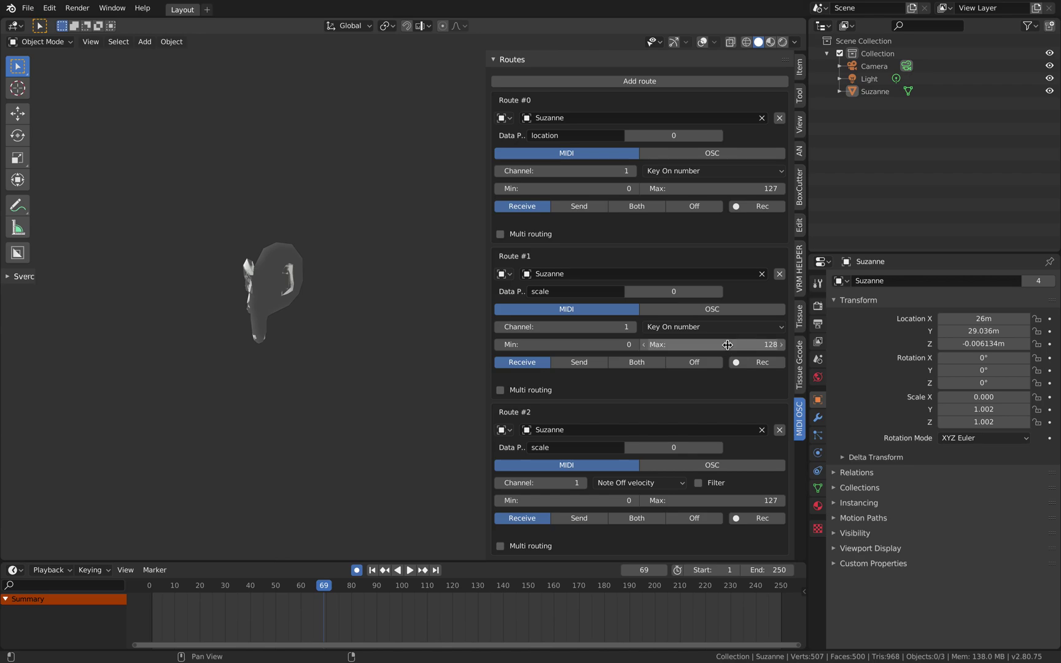
pyautogui.press('Return')
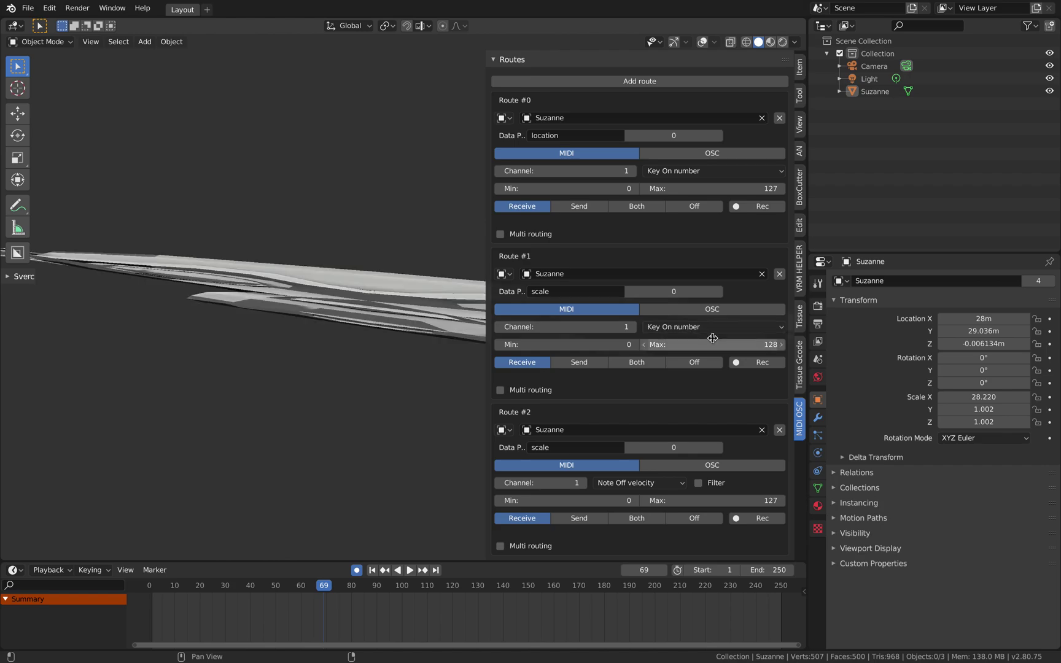
pyautogui.doubleClick(749, 345)
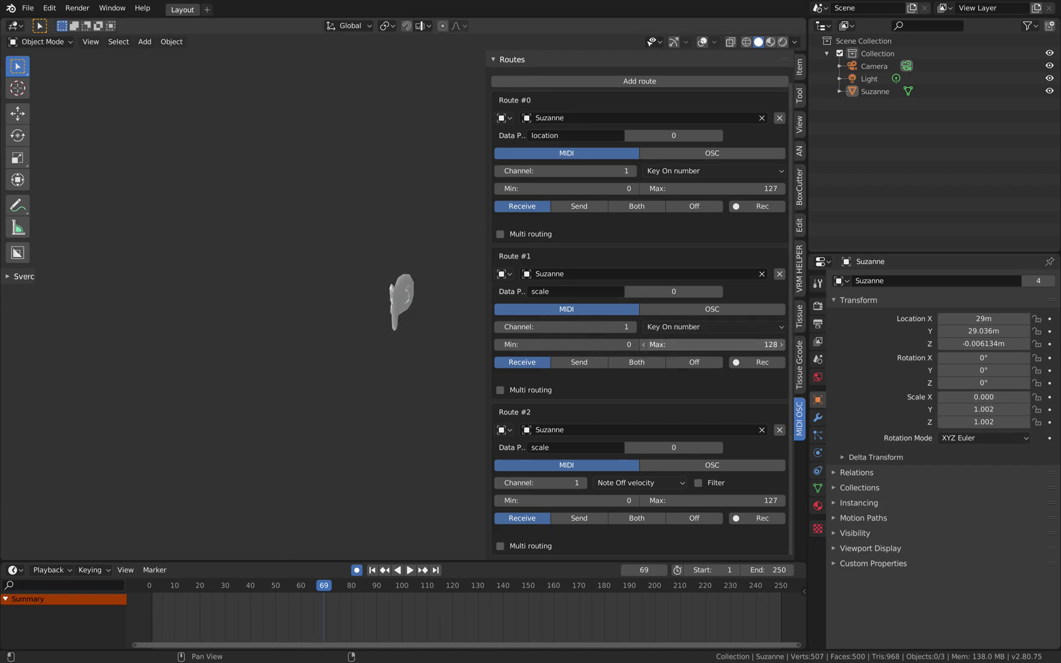
pyautogui.write('20')
pyautogui.press('Return')
pyautogui.click(750, 346)
pyautogui.write('10')
pyautogui.press('Return')
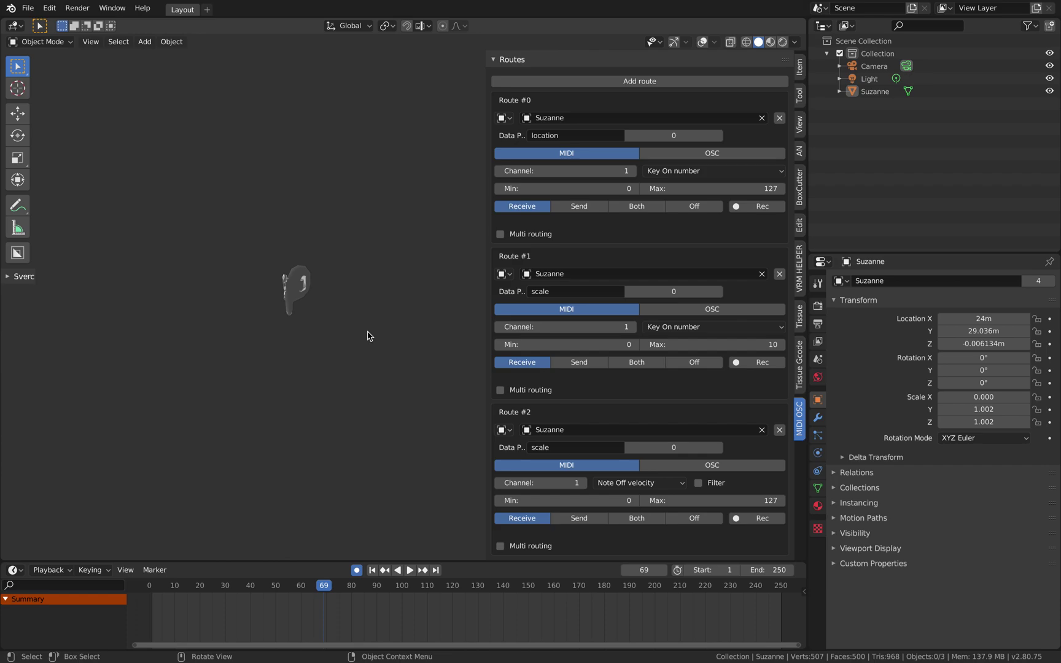
# Set Suzanne's Y and Z scale to 1.
pyautogui.moveTo(971, 409); pyautogui.dragTo(972, 422)
pyautogui.write('169')
pyautogui.press('Return')
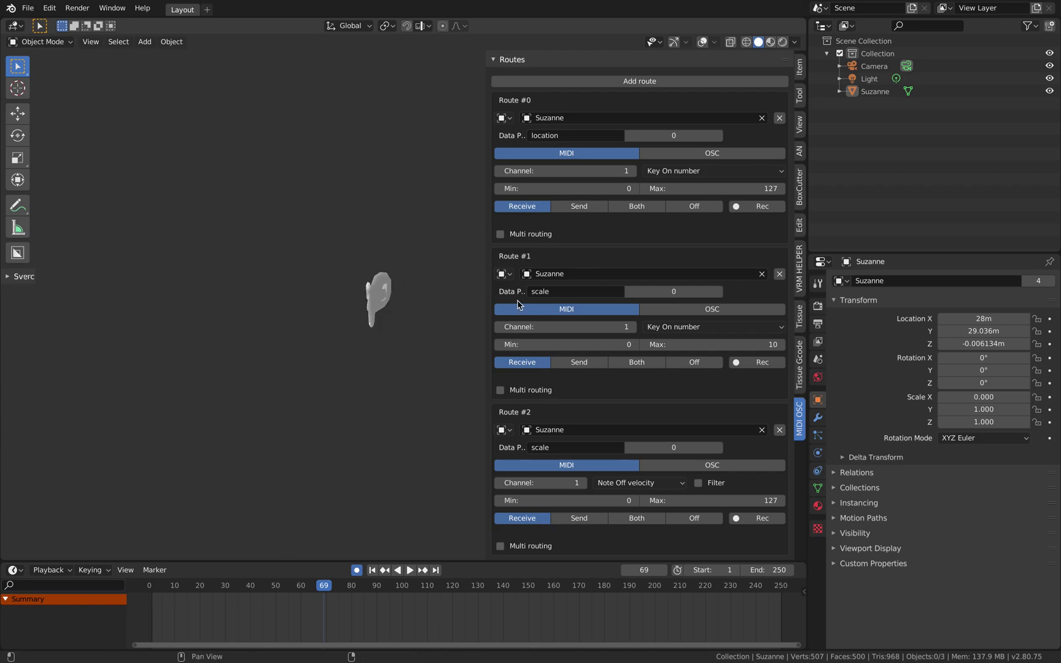
# Set the Max value of Route #1 to 5.
pyautogui.click(775, 346)
pyautogui.write('2')
pyautogui.press('BackSpace')
pyautogui.write('5')
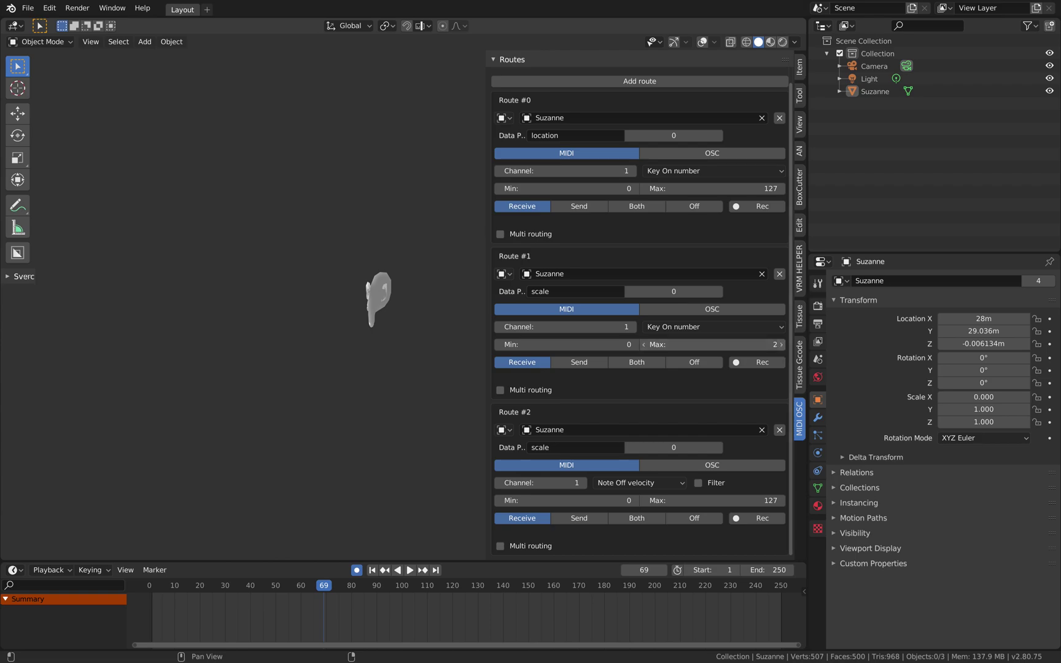
pyautogui.press('Return')
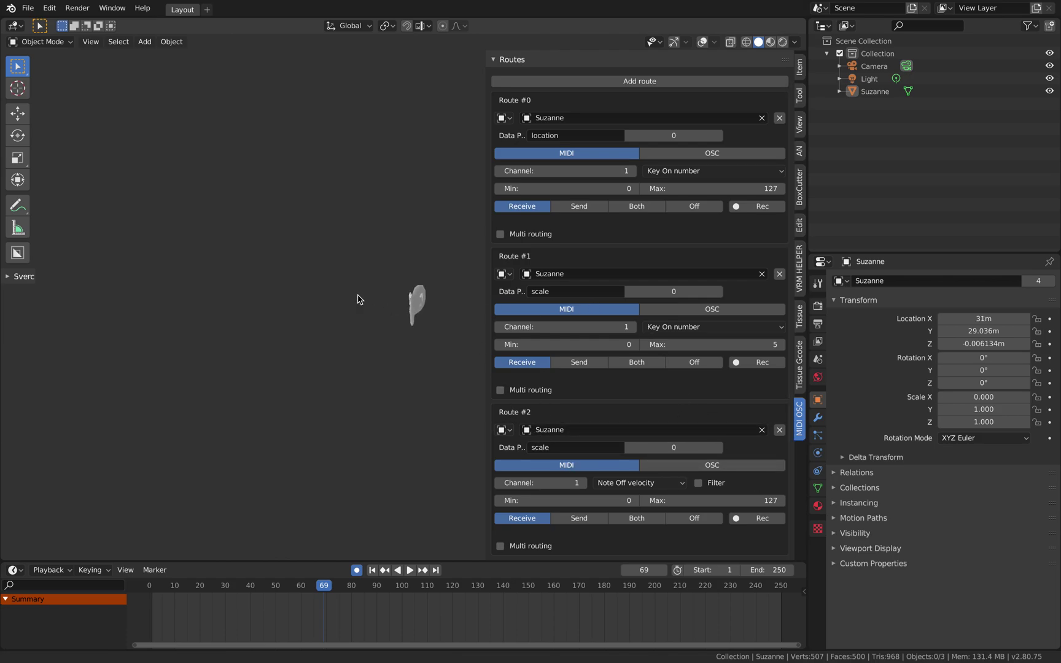
# Add a driver to Suzanne's Y scale and set its type to Averaged Value.
pyautogui.rightClick(995, 409)
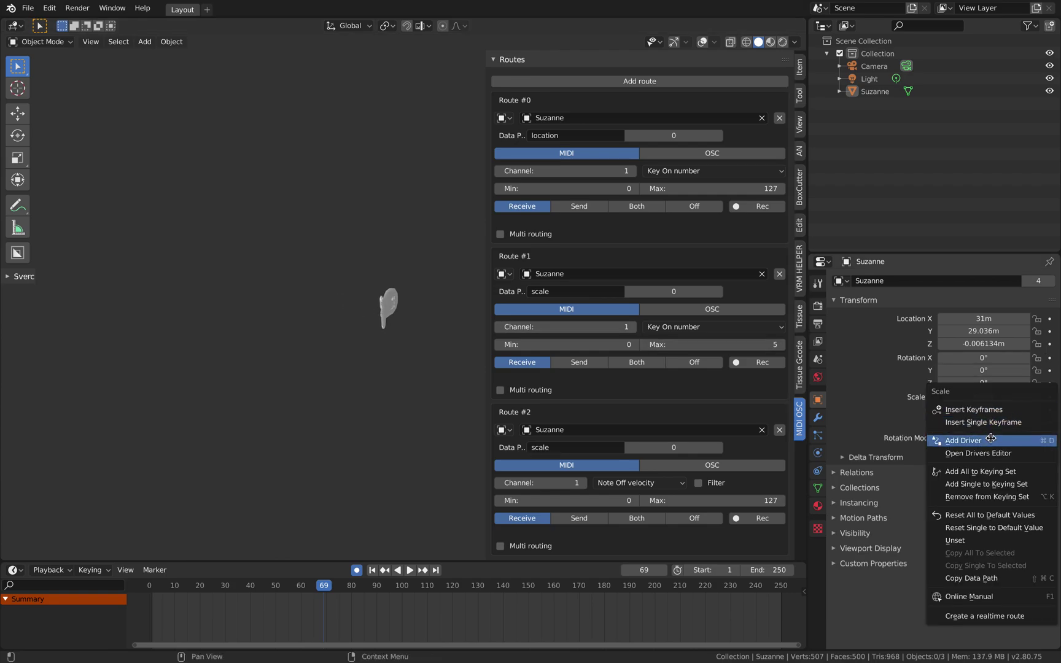
pyautogui.click(992, 438)
pyautogui.click(996, 413)
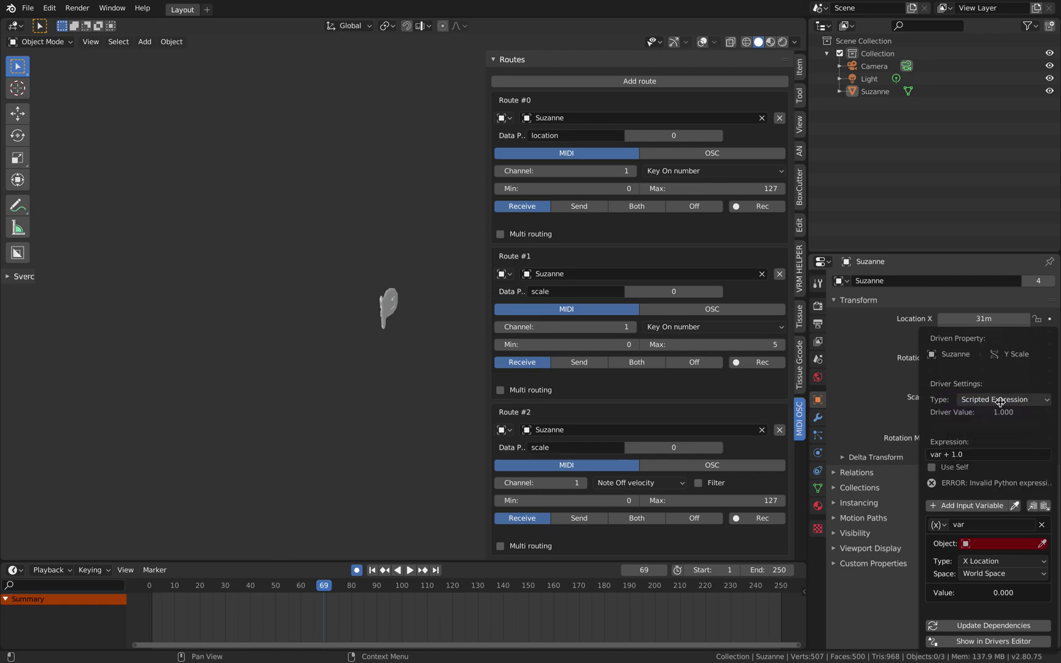
pyautogui.click(1005, 399)
pyautogui.click(1000, 419)
# Point the Y scale driver's input variable at Suzanne and set its type to X Scale.
pyautogui.click(987, 503)
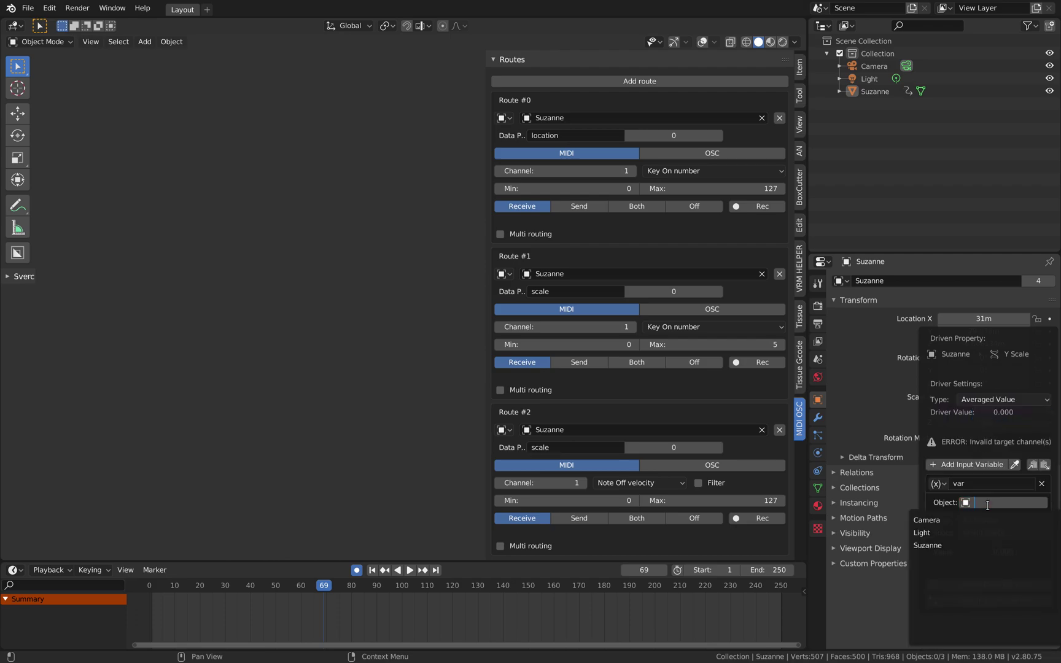
pyautogui.click(974, 544)
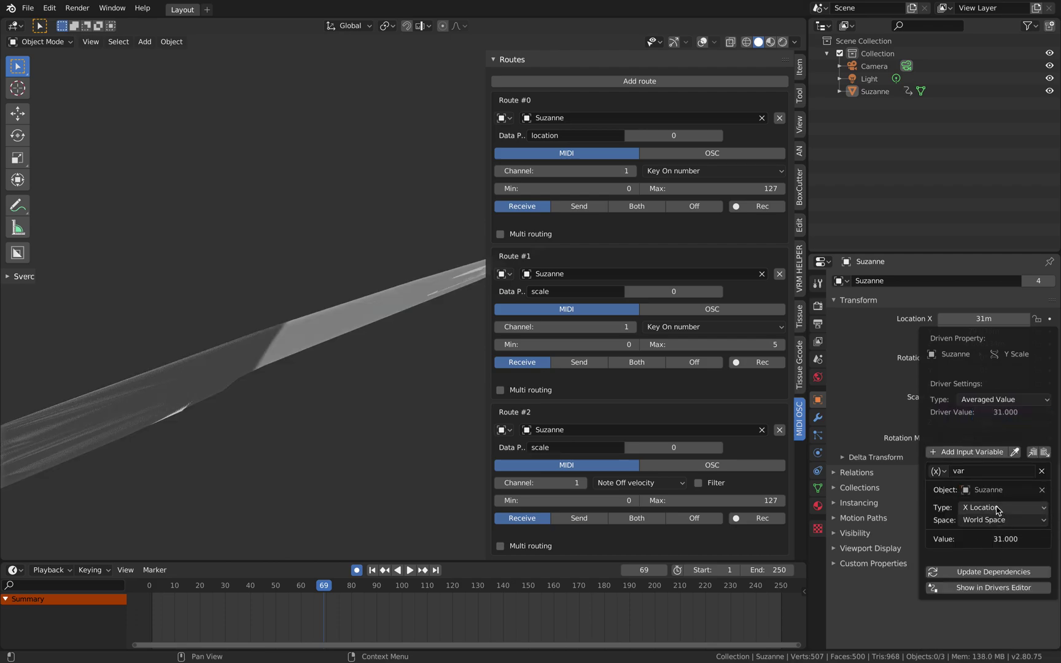
pyautogui.click(997, 507)
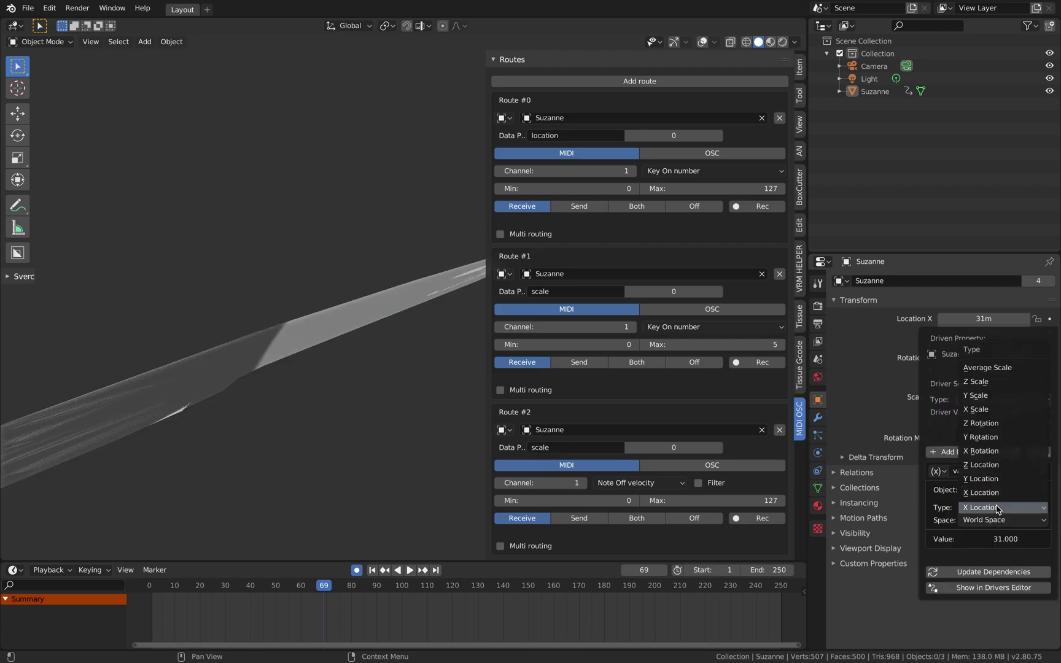
pyautogui.click(988, 409)
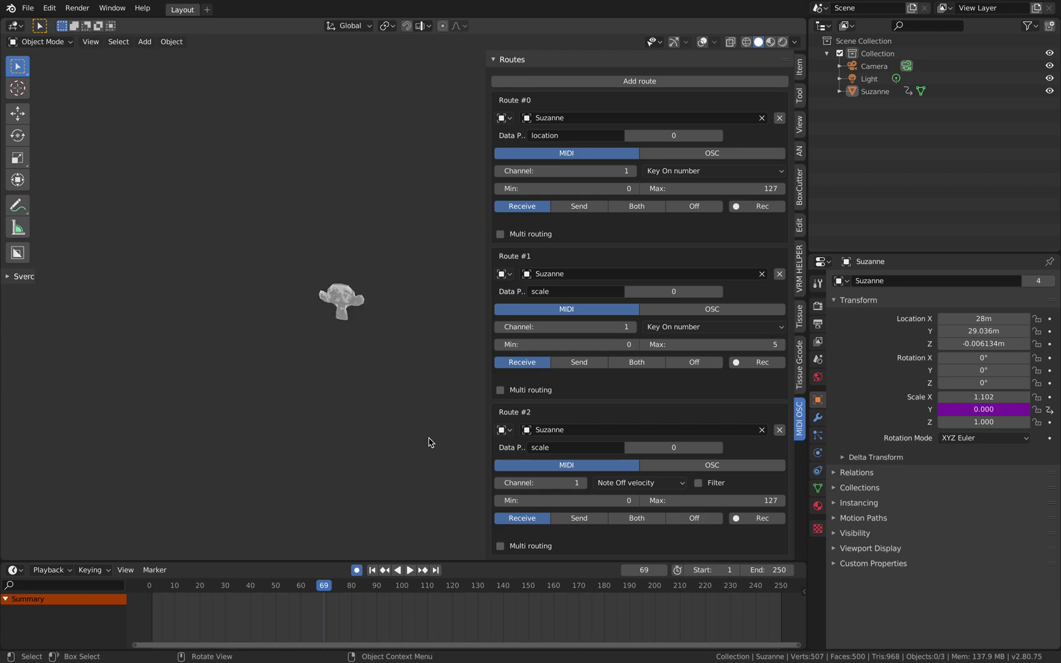
# Copy the driver from Suzanne's Y scale and paste it onto the Z scale.
pyautogui.rightClick(969, 409)
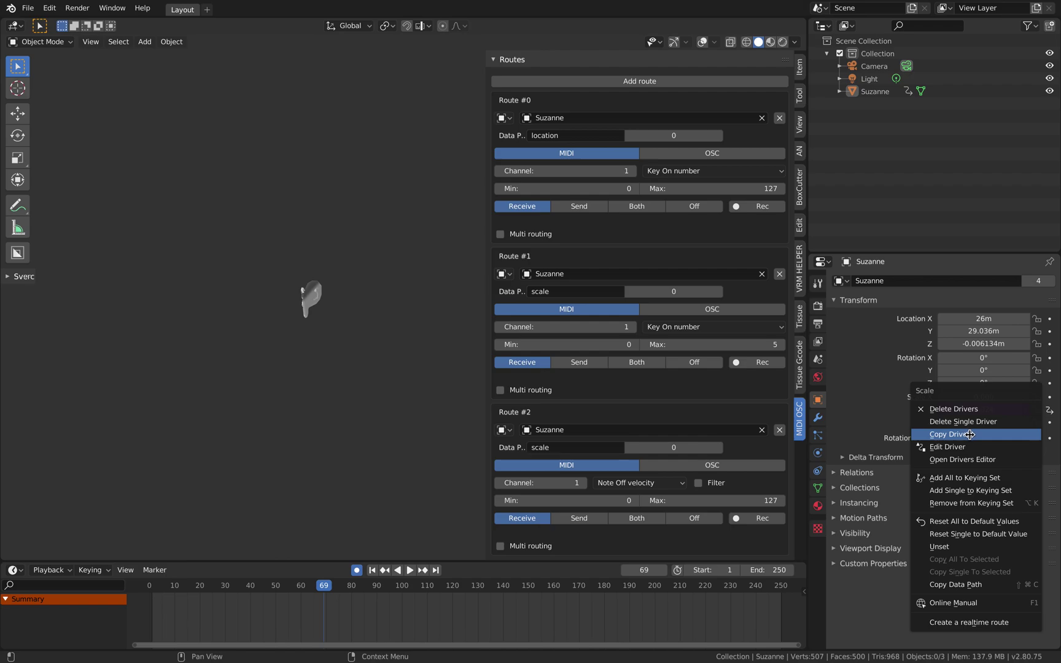
pyautogui.click(973, 433)
pyautogui.rightClick(982, 420)
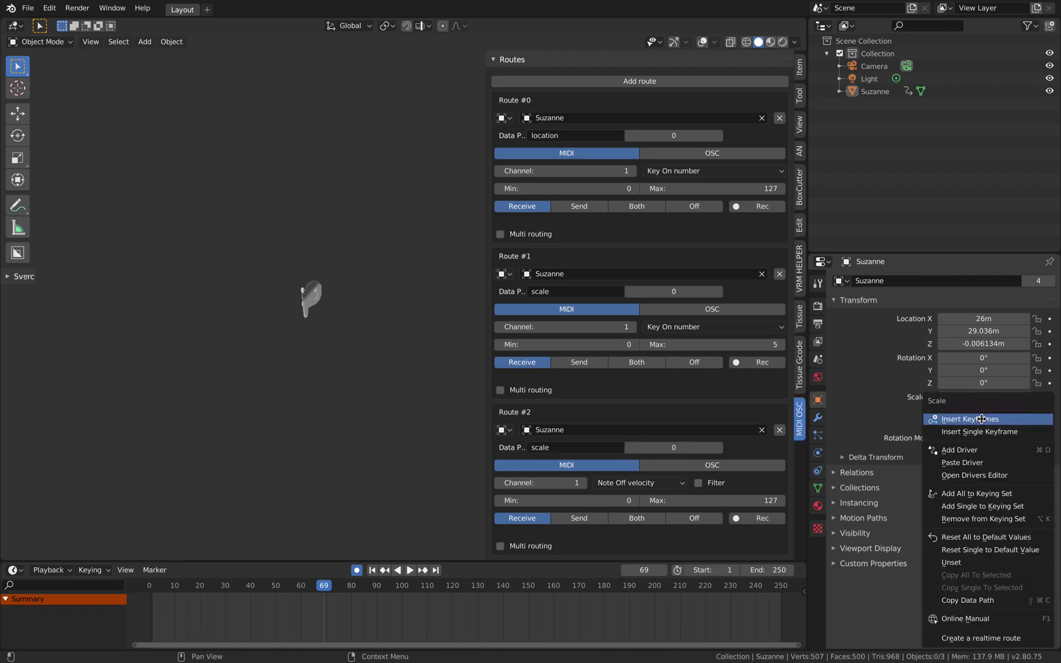
pyautogui.click(986, 462)
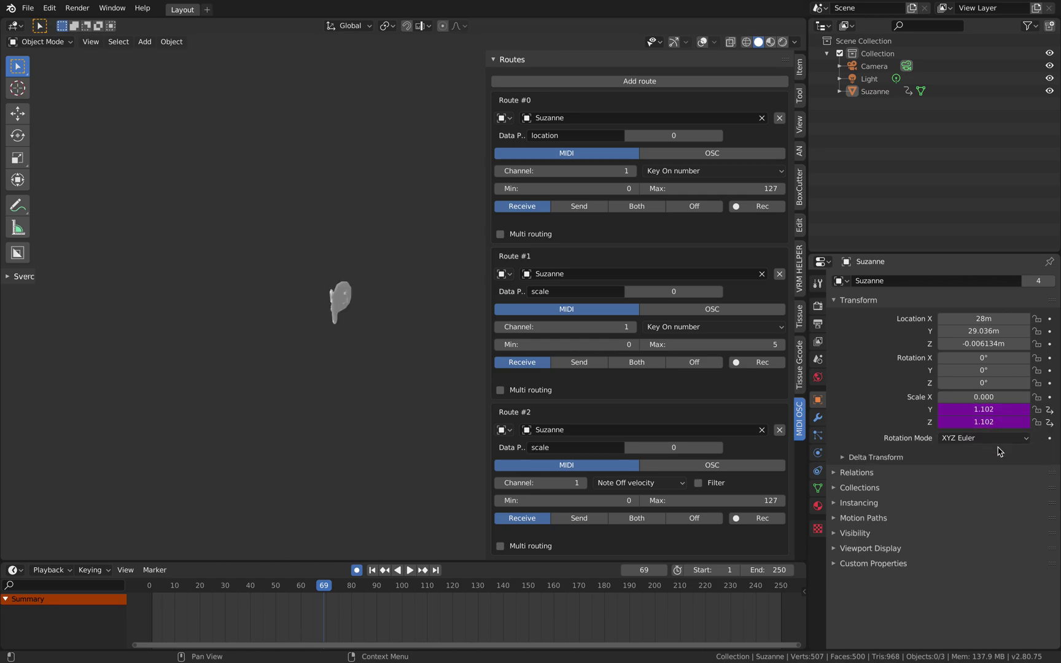
# Delete the single drivers from Suzanne's Y and Z scale and reset both values to 1.
pyautogui.rightClick(991, 410)
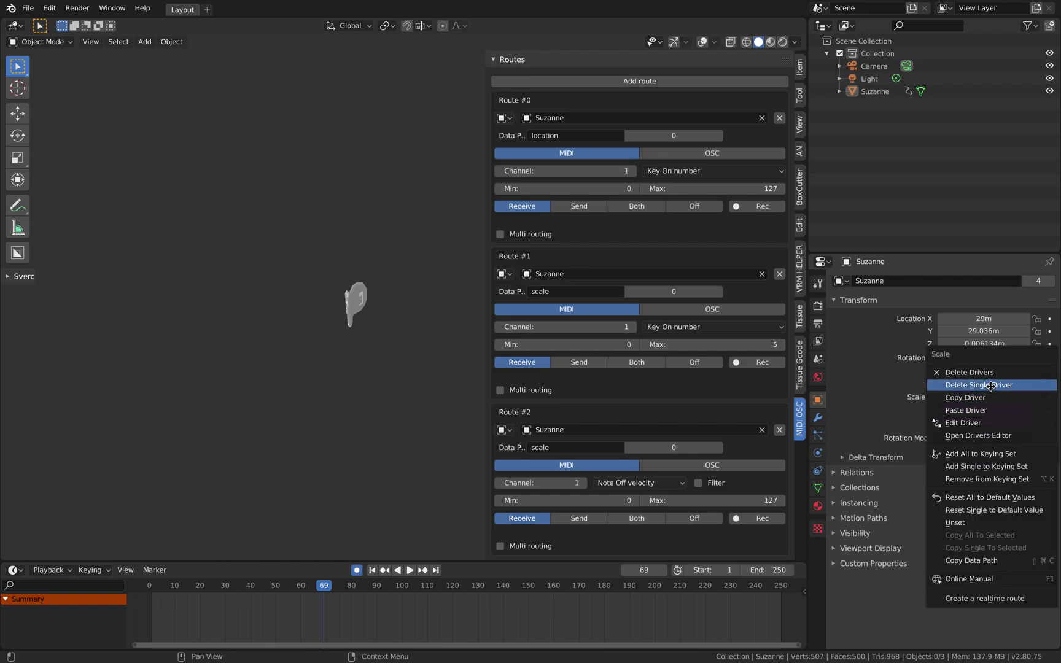
pyautogui.click(991, 386)
pyautogui.rightClick(992, 419)
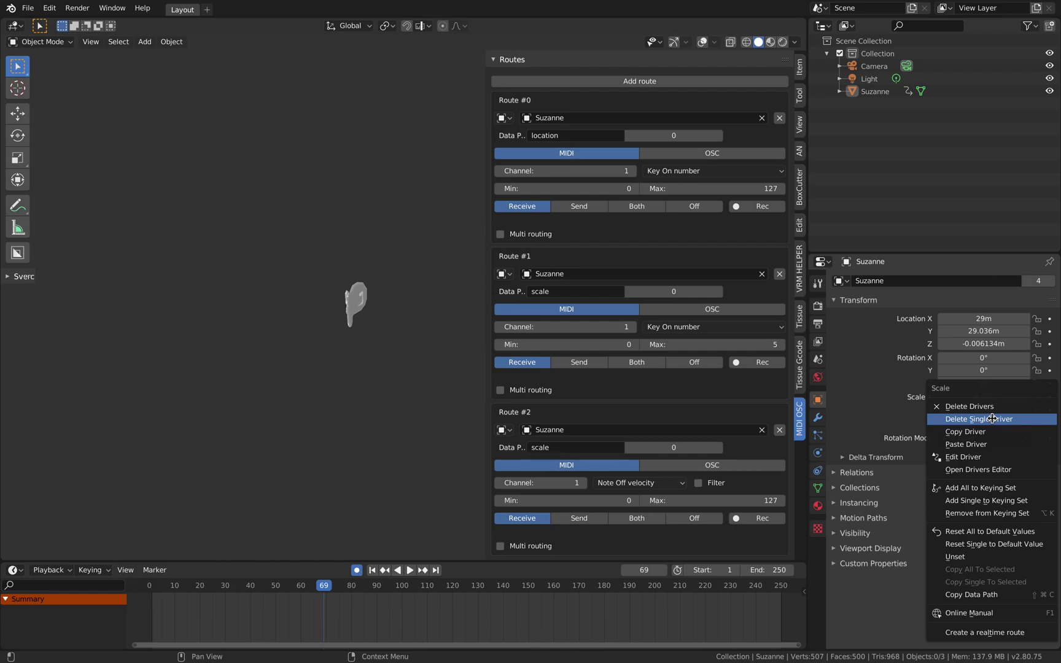
pyautogui.click(992, 418)
pyautogui.click(991, 409)
pyautogui.write('1')
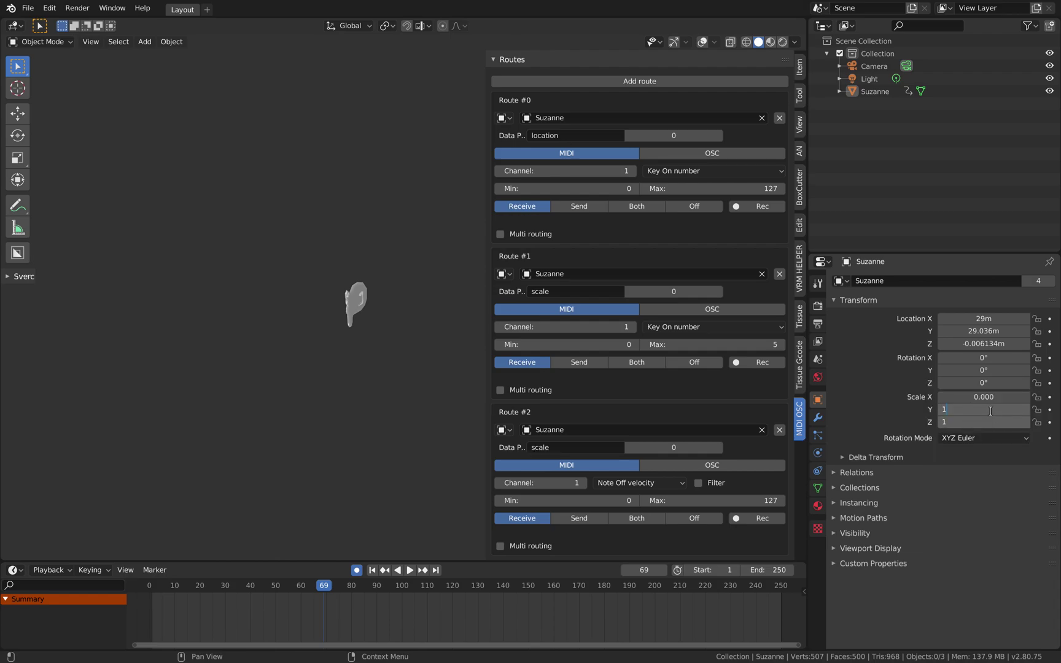
pyautogui.press('Return')
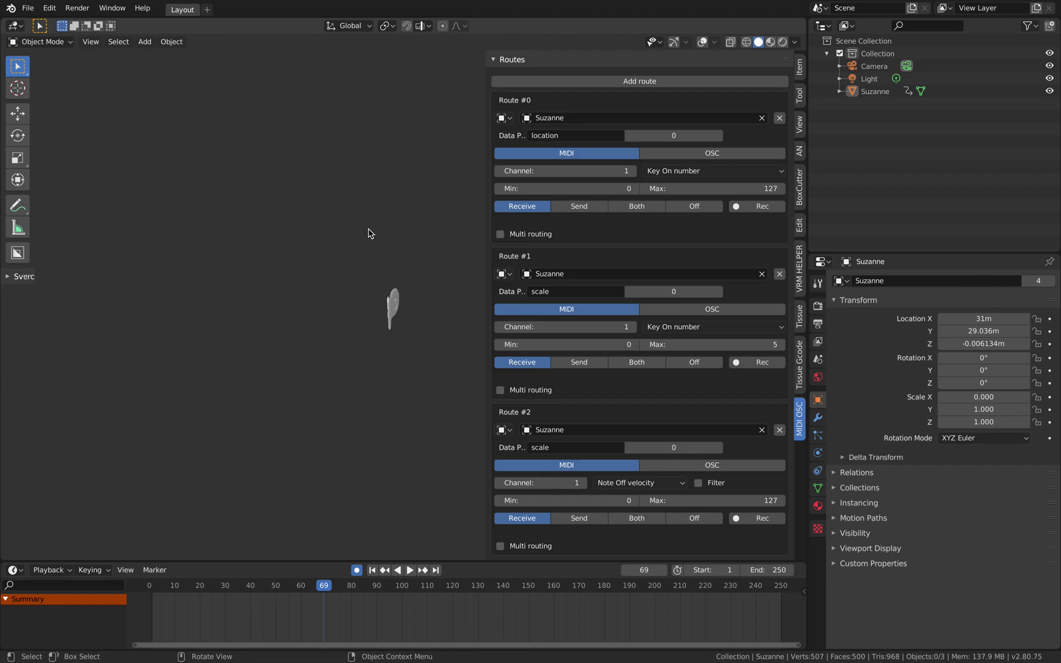
# Hide the sidebar and the toolbar in the 3D viewport.
pyautogui.press('n')
pyautogui.press('t')
pyautogui.scroll(2, 472, 231)
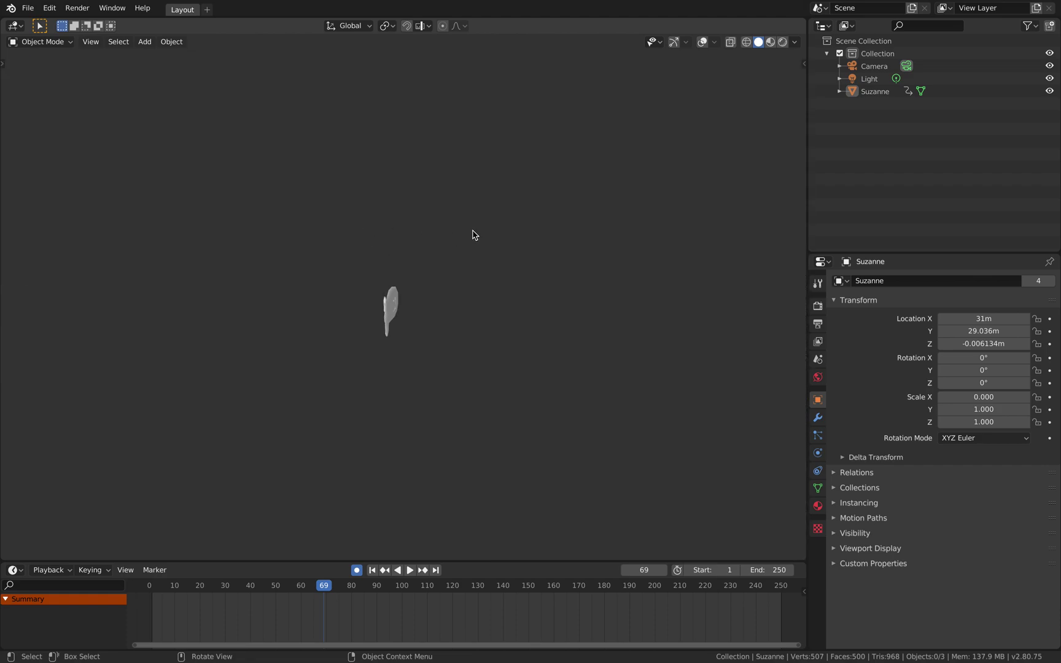
pyautogui.moveTo(472, 226); pyautogui.dragTo(465, 221, button='middle')
# In solid shading, try the green matcap on Suzanne and replace it with the one showing a glowing ring.
pyautogui.press('z')
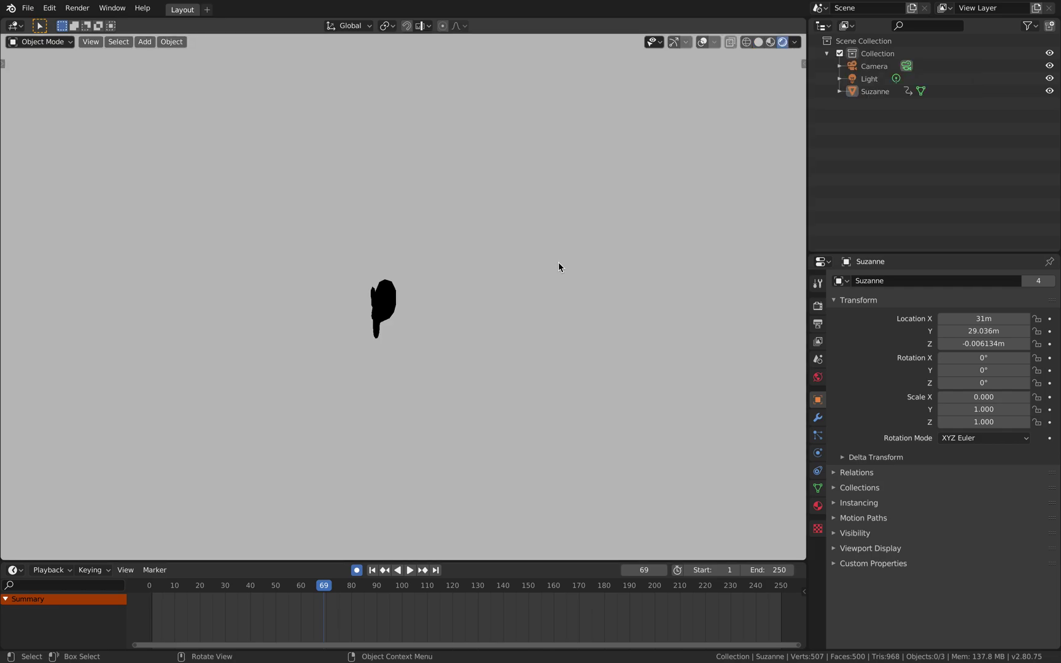
pyautogui.click(760, 47)
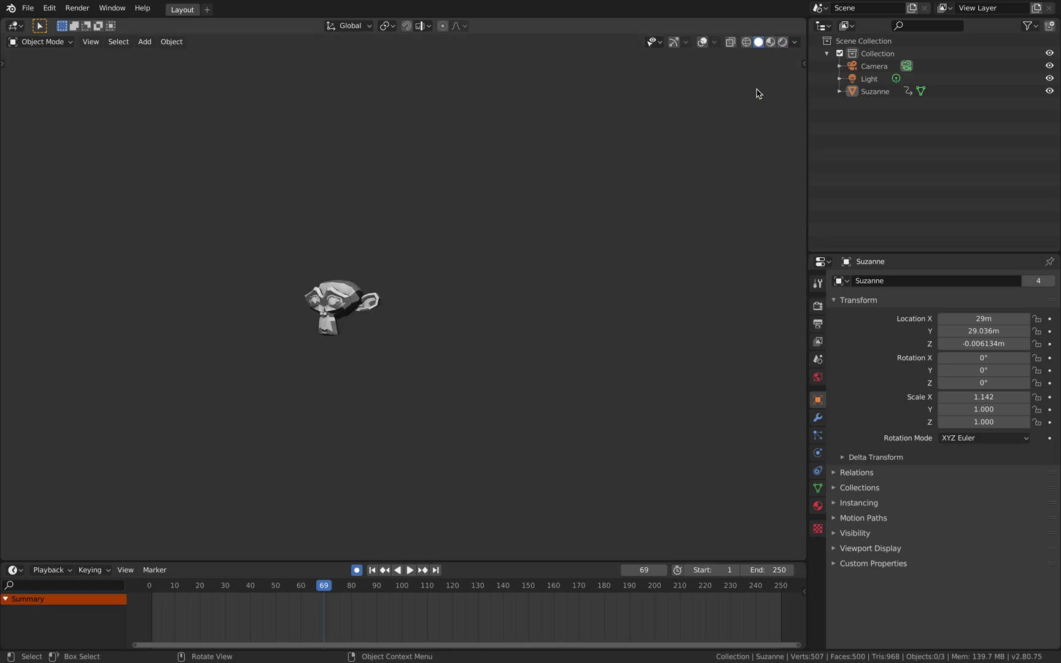
pyautogui.click(795, 42)
pyautogui.click(783, 126)
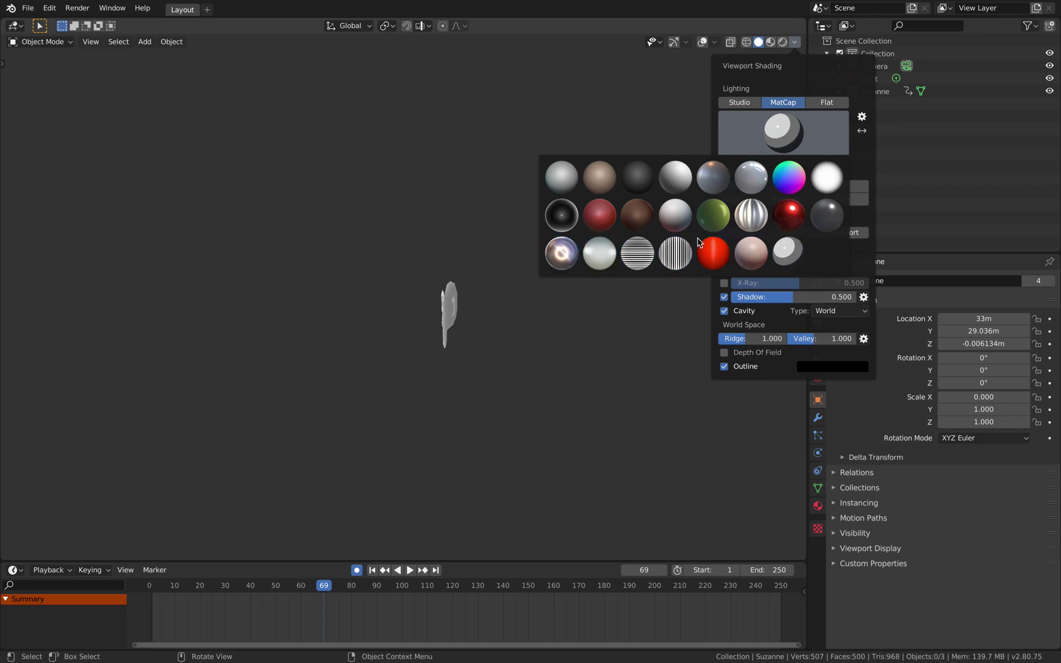
pyautogui.click(713, 215)
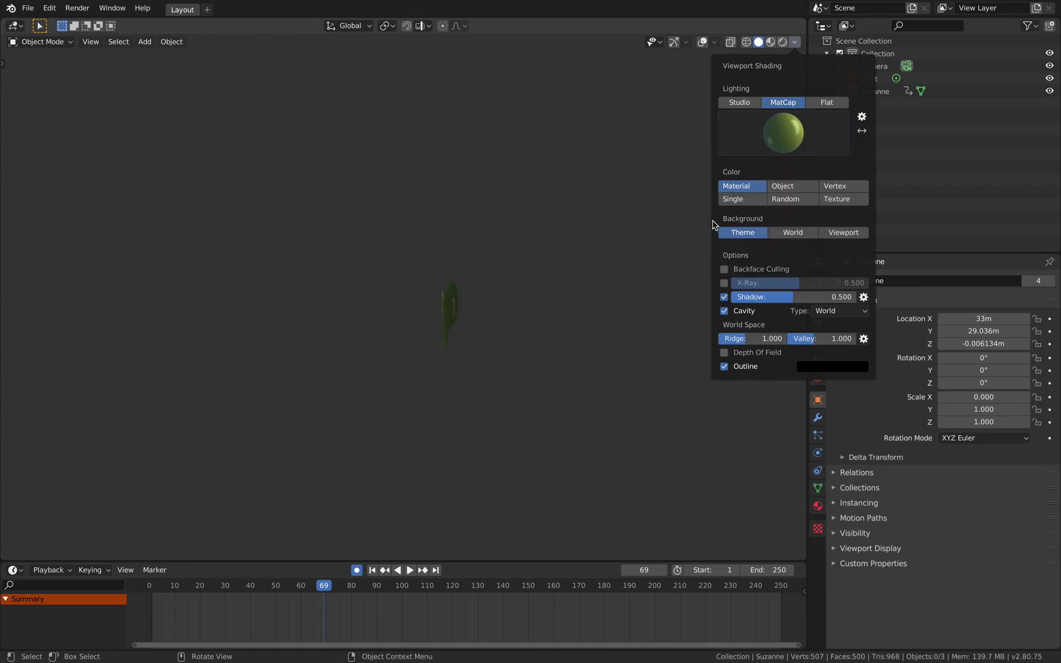
pyautogui.click(781, 135)
pyautogui.click(562, 252)
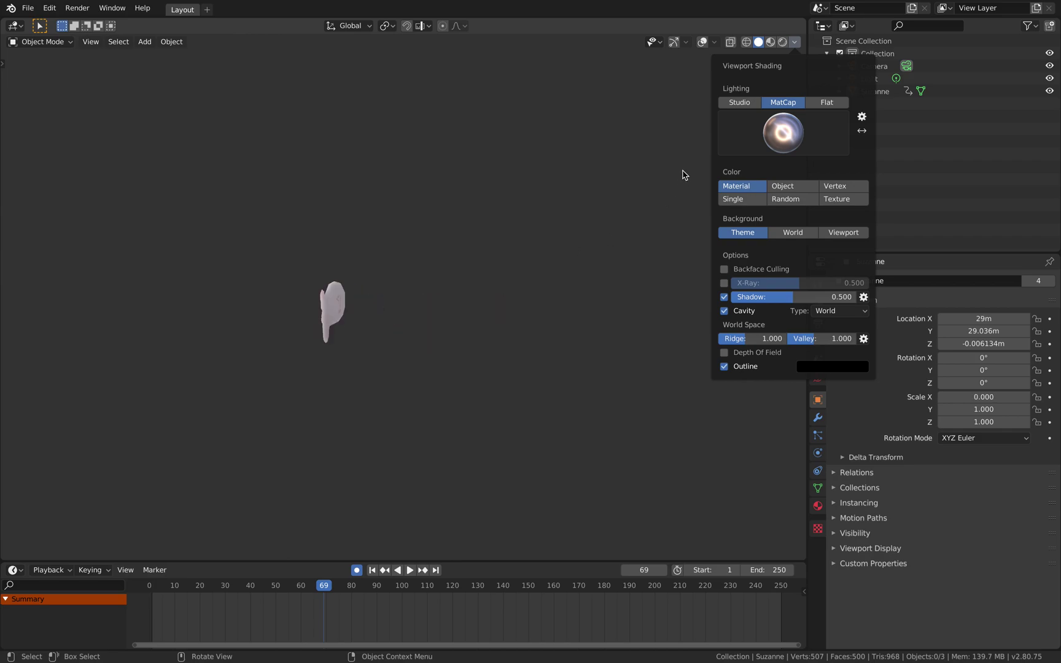
# Show the viewport in rendered shading and add a new material to Suzanne.
pyautogui.click(783, 42)
pyautogui.click(338, 300)
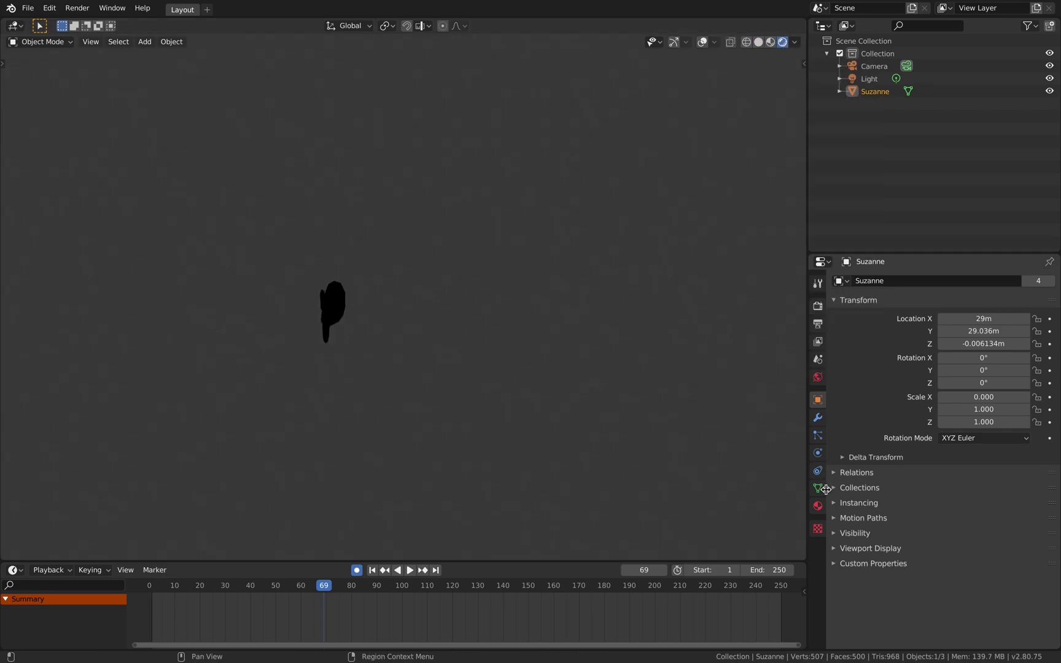
pyautogui.click(818, 507)
pyautogui.click(932, 337)
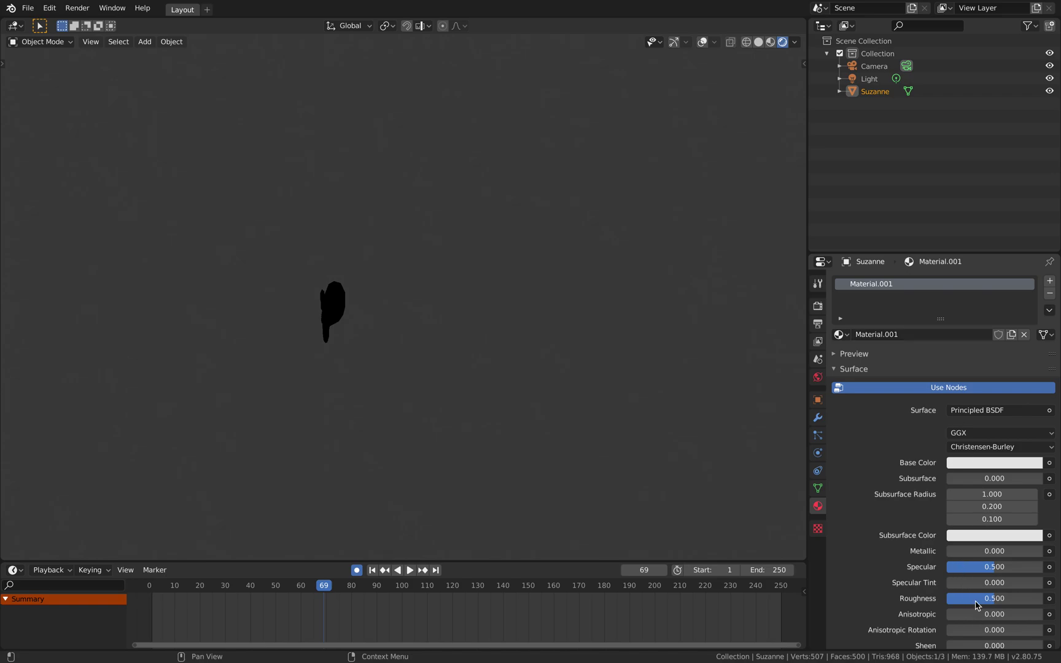
# Set the Emission color of Suzanne's material to white, with a value of 1.000.
pyautogui.scroll(-6, 981, 606)
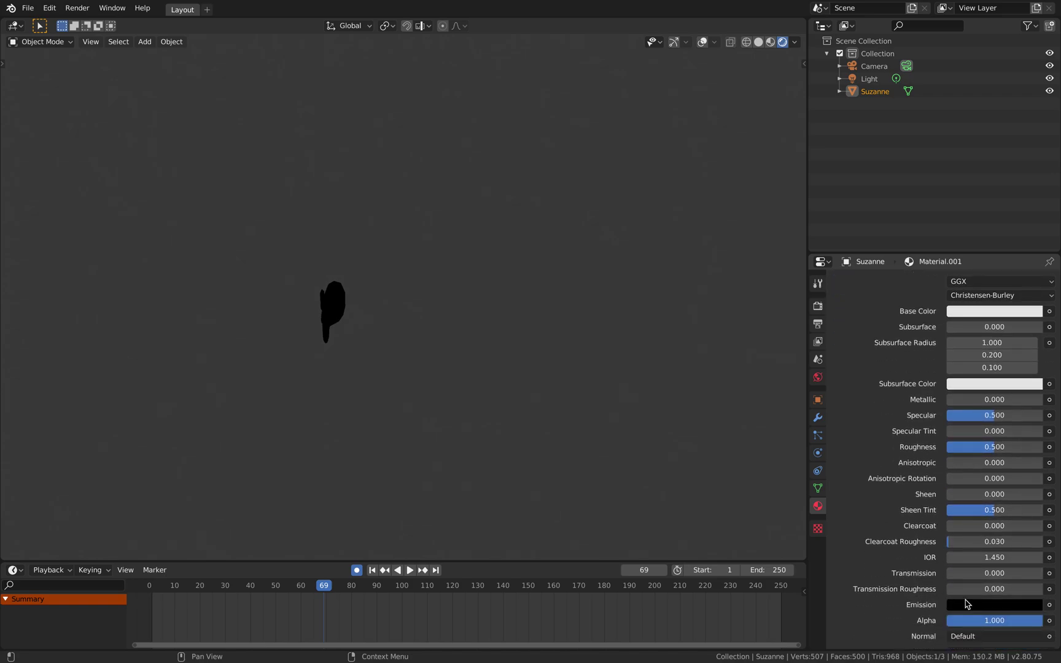
pyautogui.click(973, 604)
pyautogui.click(1040, 452)
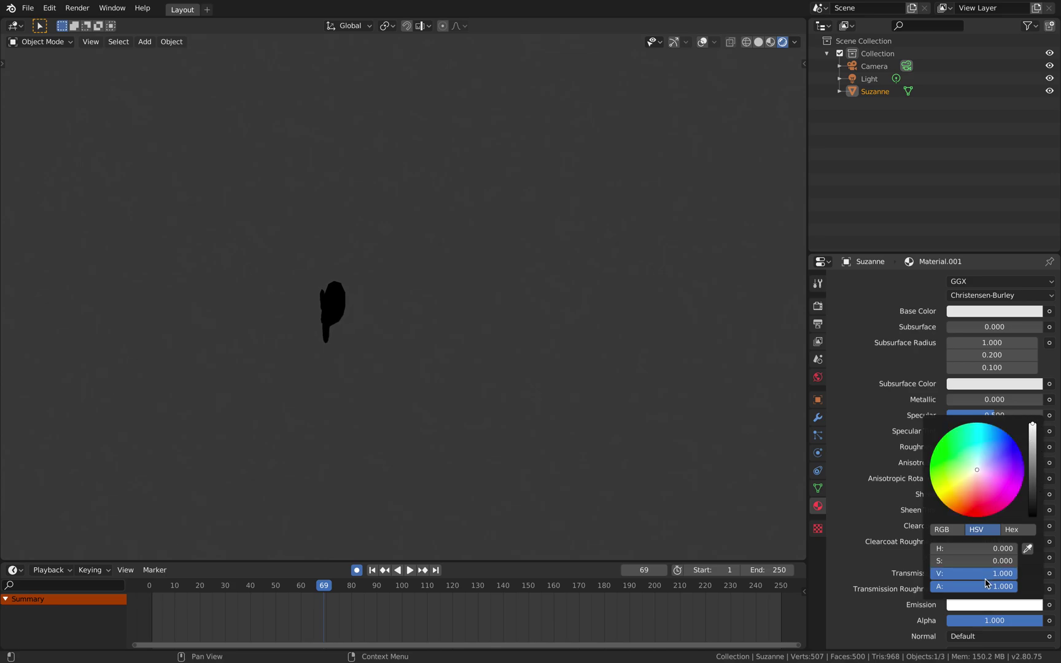
pyautogui.click(987, 606)
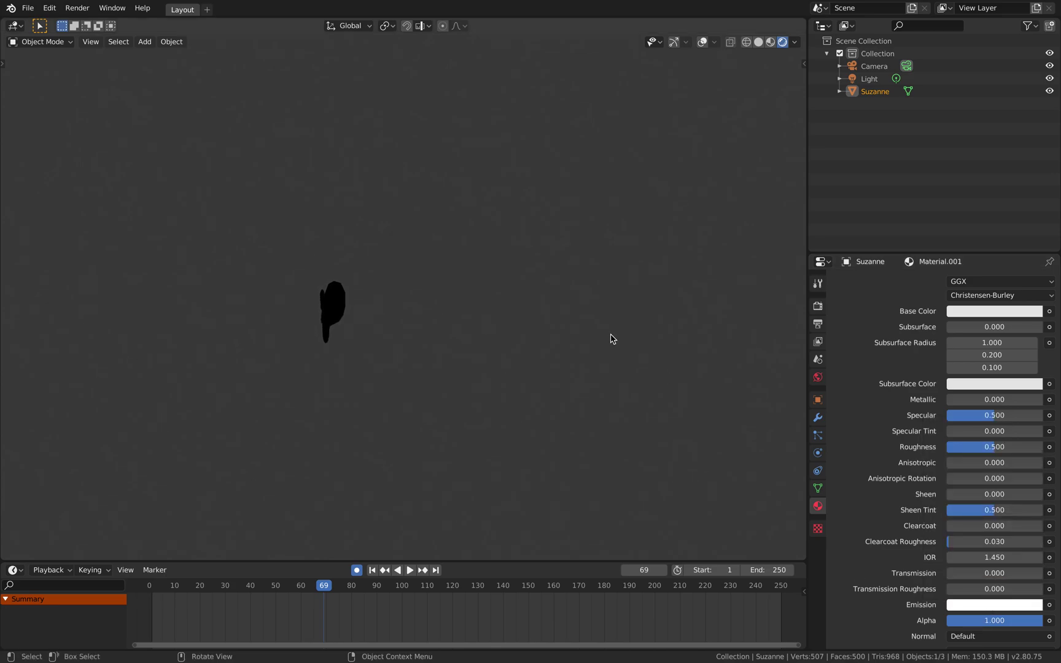
# Enable Bloom for the Eevee render engine and save the file.
pyautogui.hscroll(10, 533, 273)
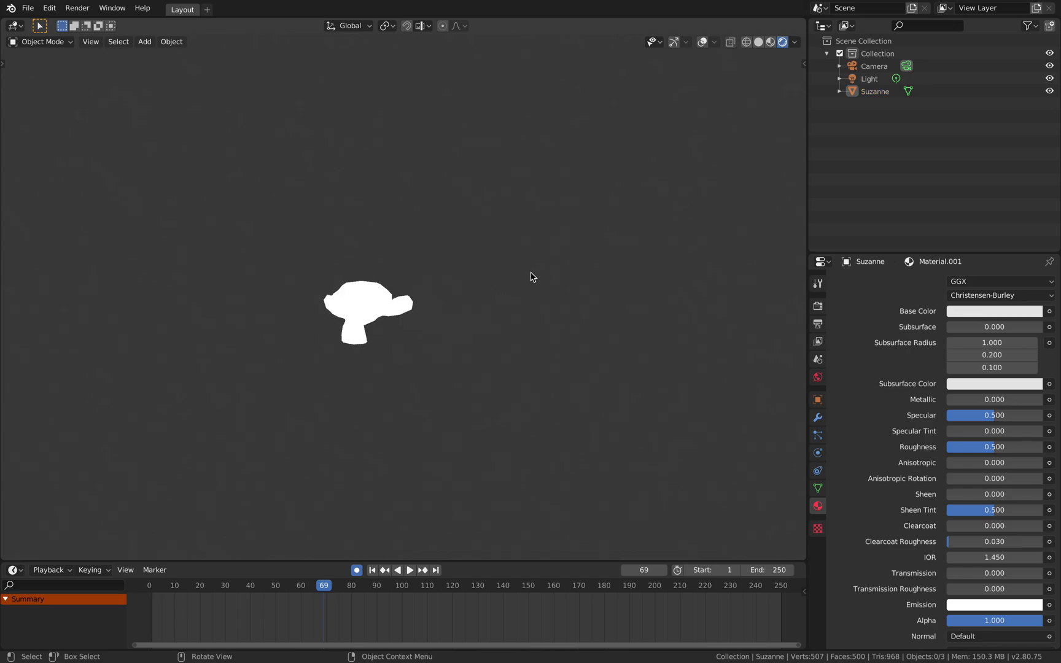
pyautogui.hscroll(5, 532, 275)
pyautogui.hscroll(-5, 532, 275)
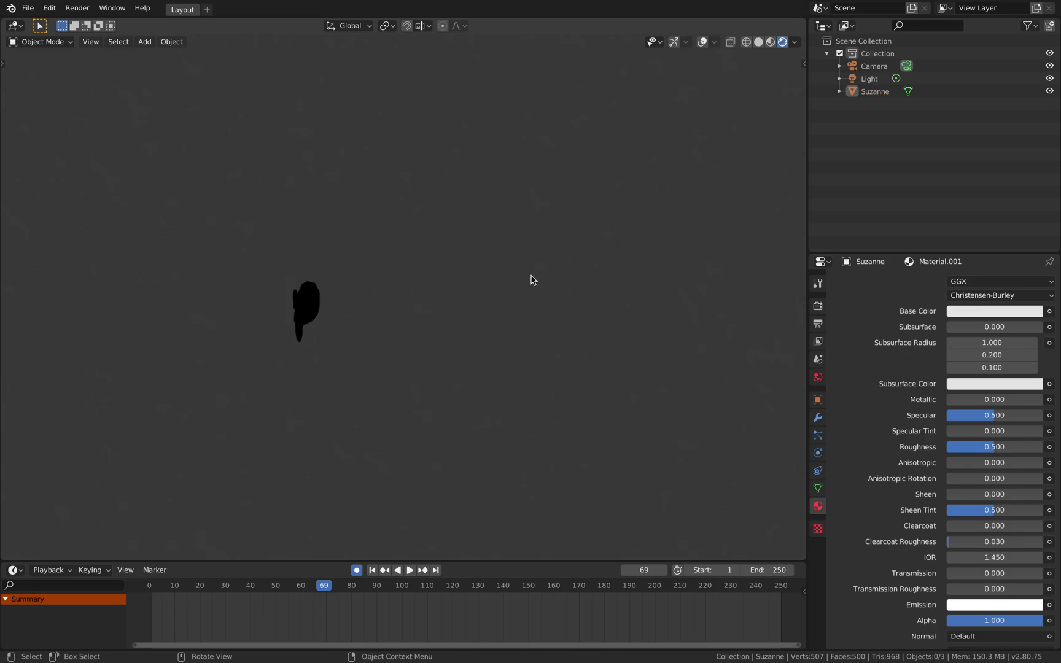
pyautogui.hscroll(-5, 532, 275)
pyautogui.moveTo(561, 281); pyautogui.dragTo(589, 286, button='middle')
pyautogui.click(817, 305)
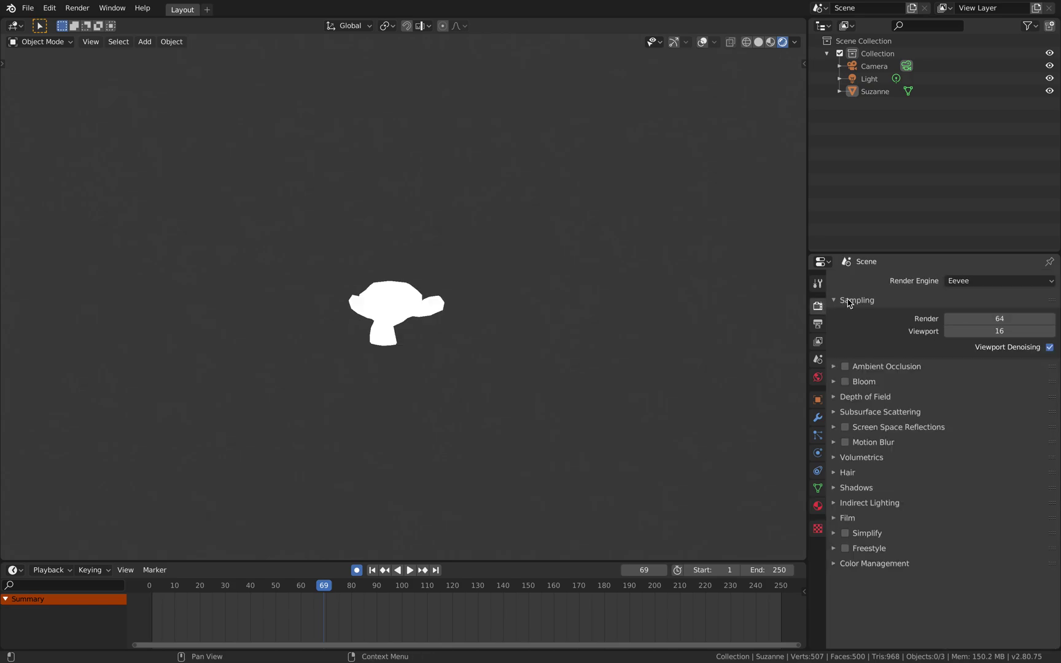
pyautogui.click(847, 381)
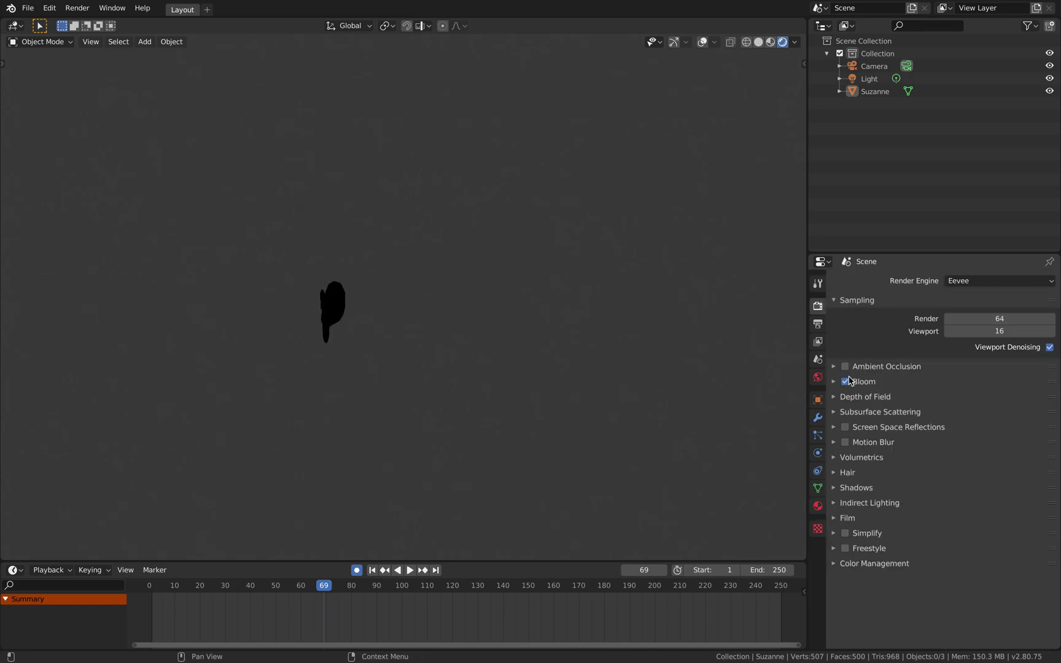
pyautogui.moveTo(769, 369); pyautogui.dragTo(737, 346, button='middle')
pyautogui.hotkey('ctrl', 's')
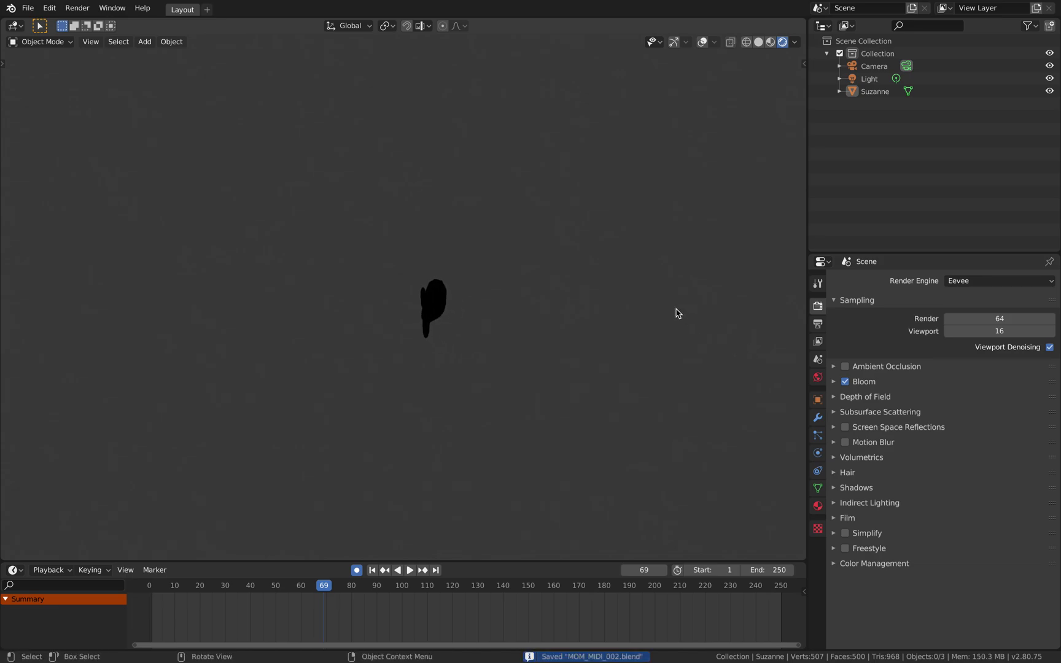
# Examine the rendered Suzanne from several angles while the MIDI notes drive its location and scale.
pyautogui.hscroll(3, 677, 313)
pyautogui.hscroll(-4, 677, 313)
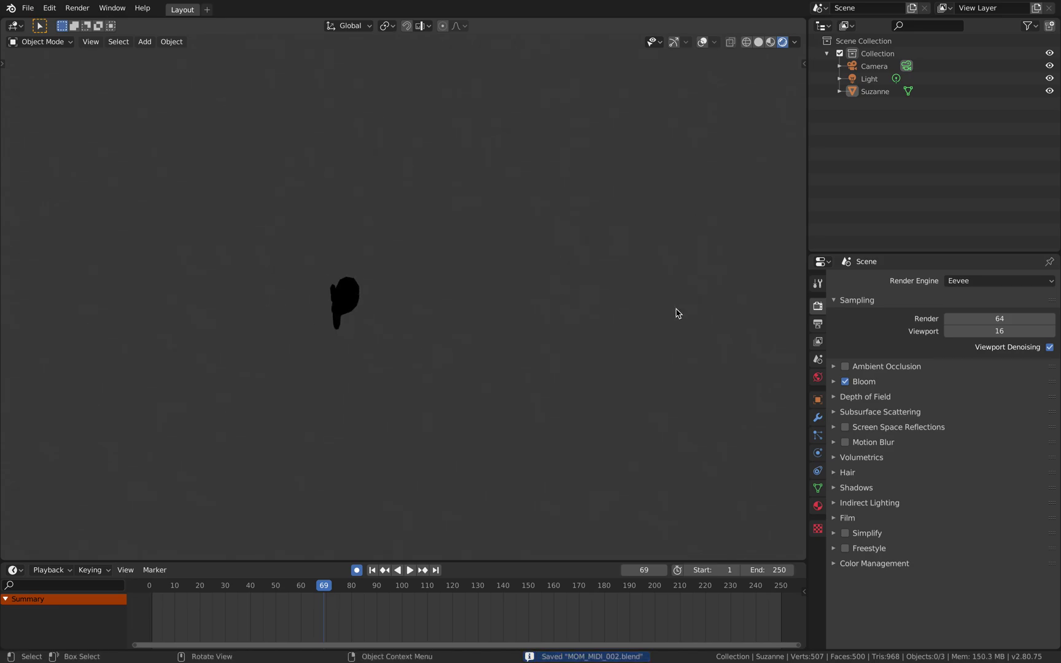
pyautogui.hscroll(2, 676, 314)
pyautogui.hscroll(-2, 676, 314)
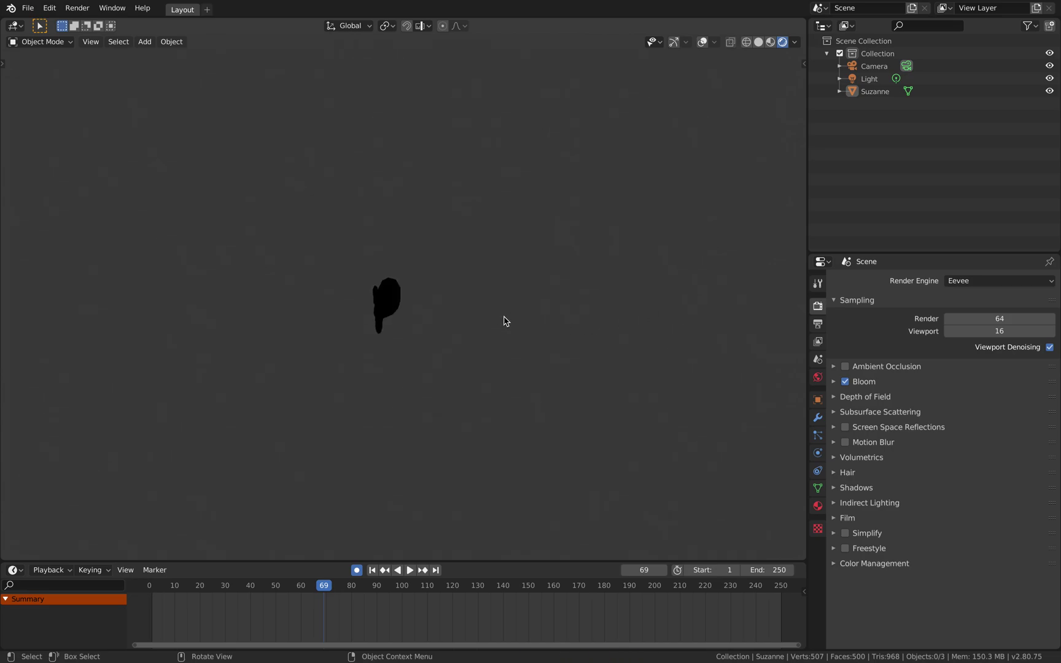
pyautogui.hscroll(2, 504, 316)
pyautogui.hscroll(-5, 505, 315)
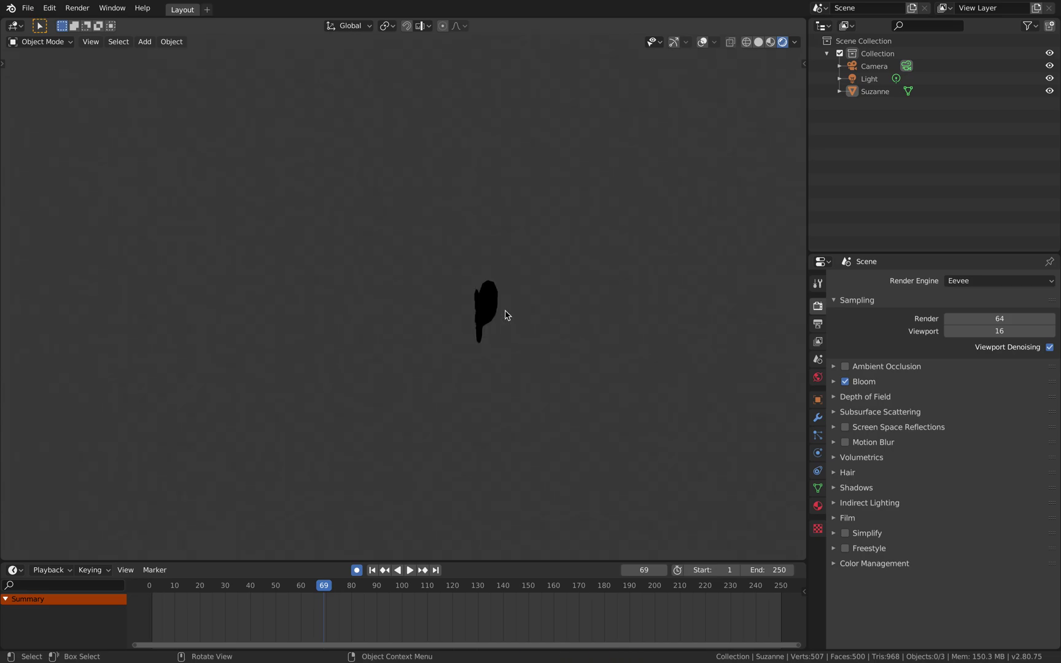
pyautogui.hscroll(5, 508, 315)
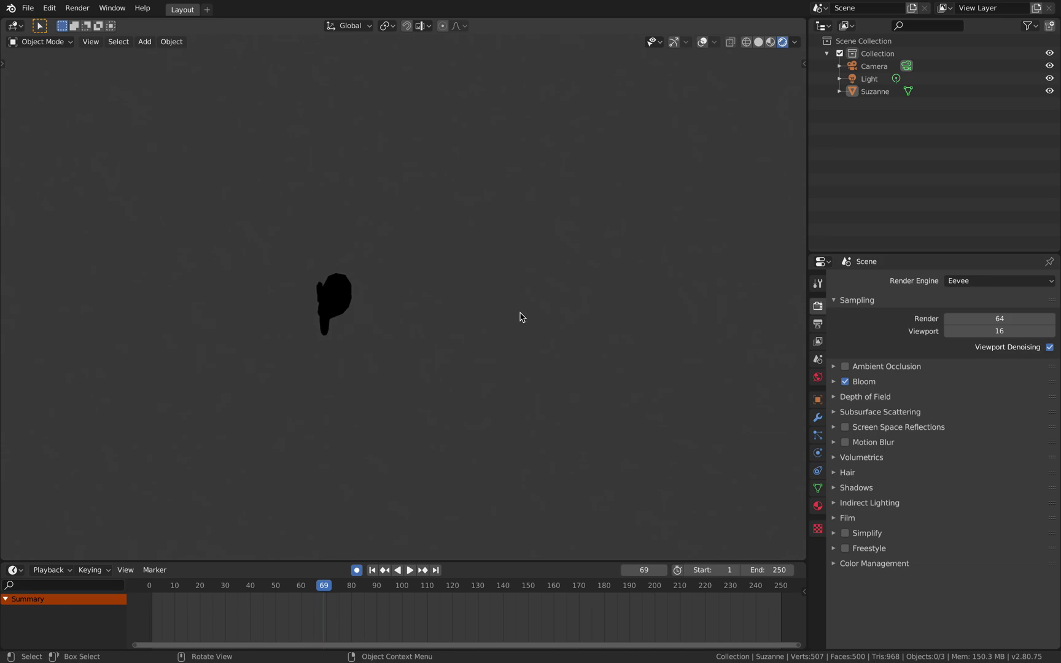
pyautogui.hscroll(5, 522, 318)
pyautogui.hscroll(-5, 522, 317)
pyautogui.hscroll(1, 533, 316)
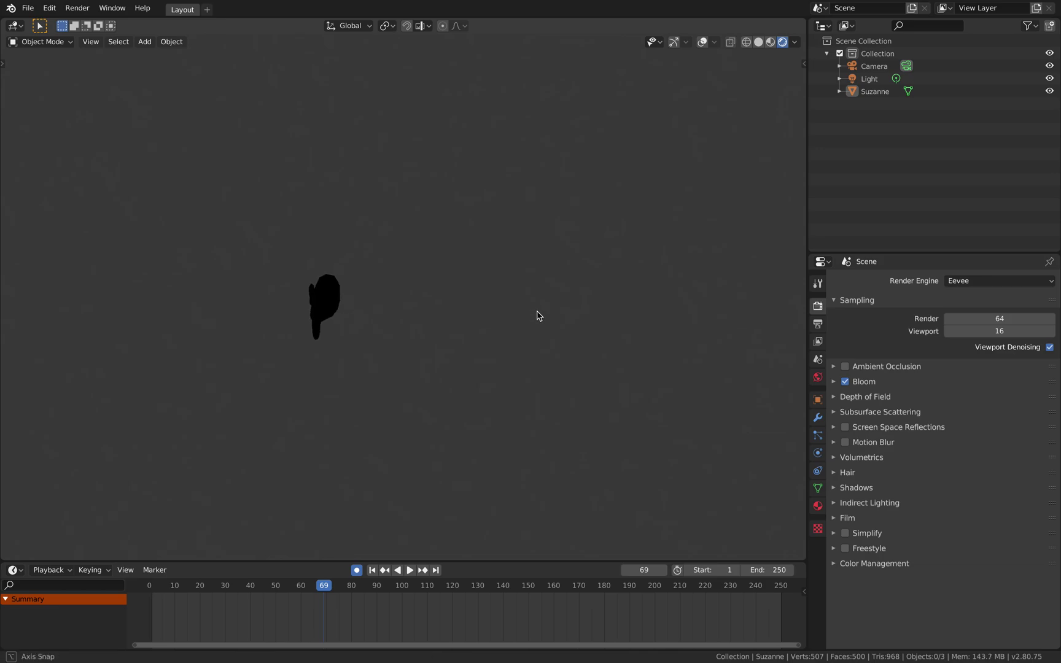
pyautogui.scroll(1, 527, 281)
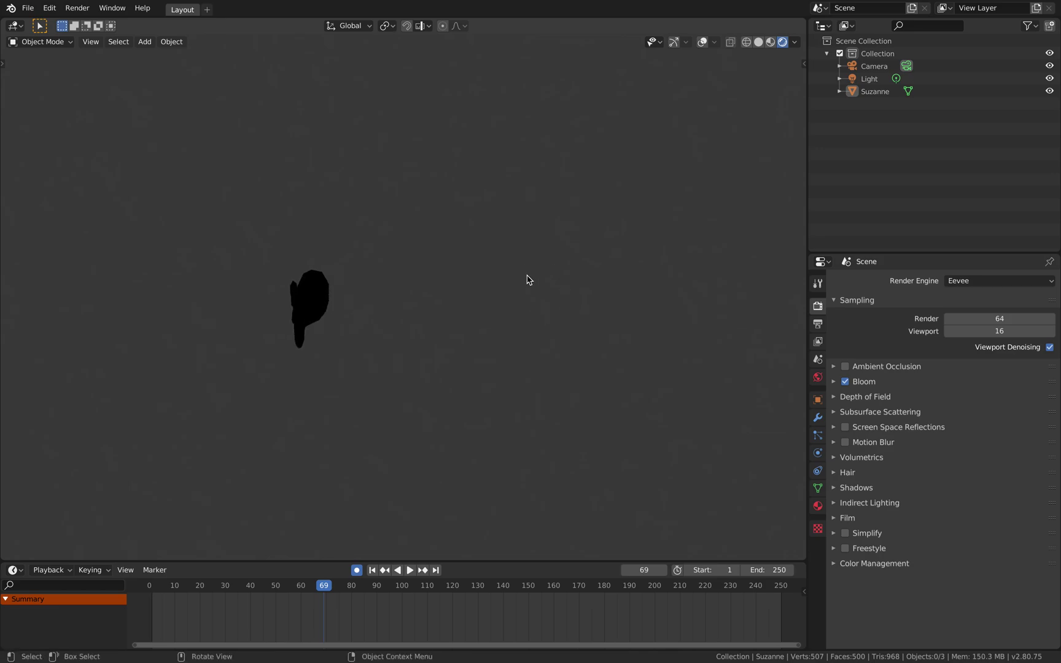
# Widen the 3D viewport, show the sidebar with the MIDI routes again and make it narrower.
pyautogui.moveTo(808, 95); pyautogui.dragTo(880, 73)
pyautogui.click(876, 64)
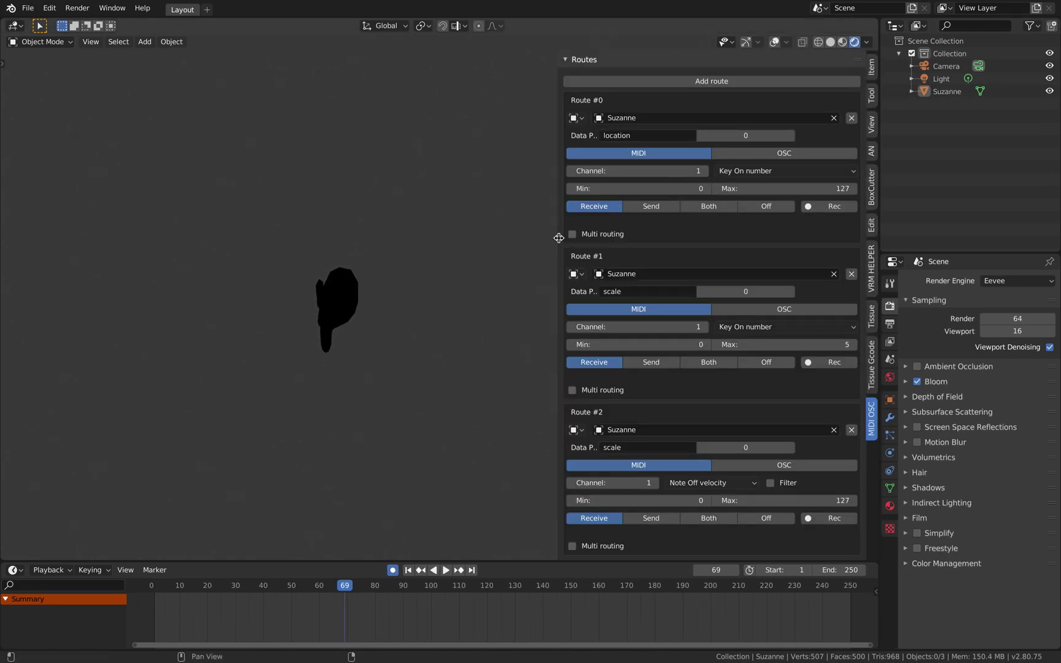
pyautogui.moveTo(559, 238); pyautogui.dragTo(628, 240)
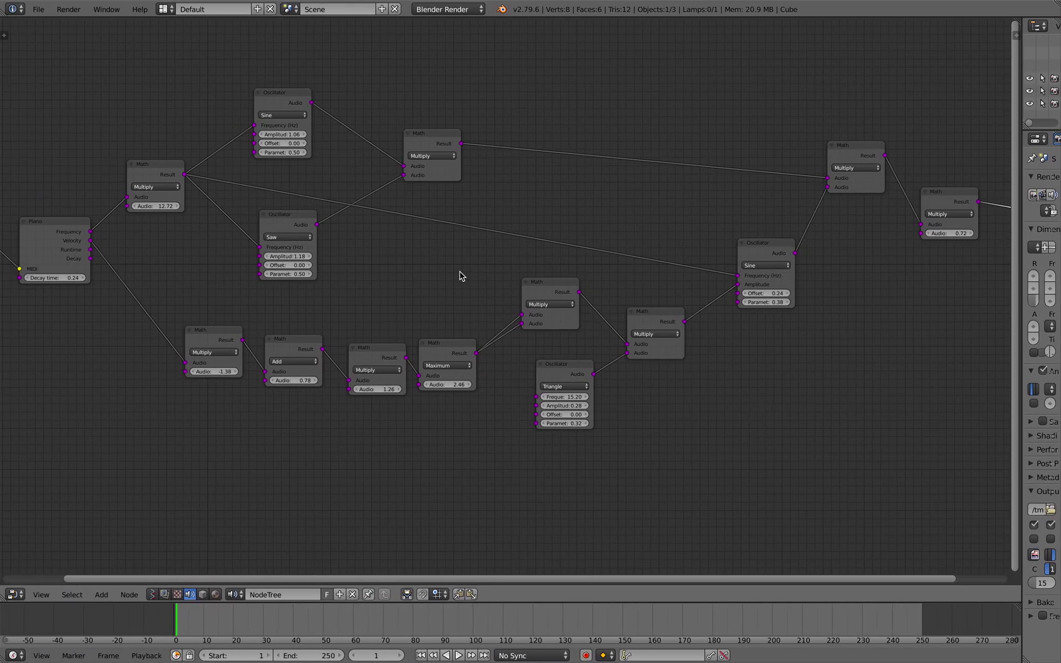
# Switch to the Blender 2.79 audio node tree and set the Piano node's decay time to 0.1.
pyautogui.moveTo(313, 299); pyautogui.dragTo(458, 283, button='middle')
pyautogui.scroll(3, 318, 271)
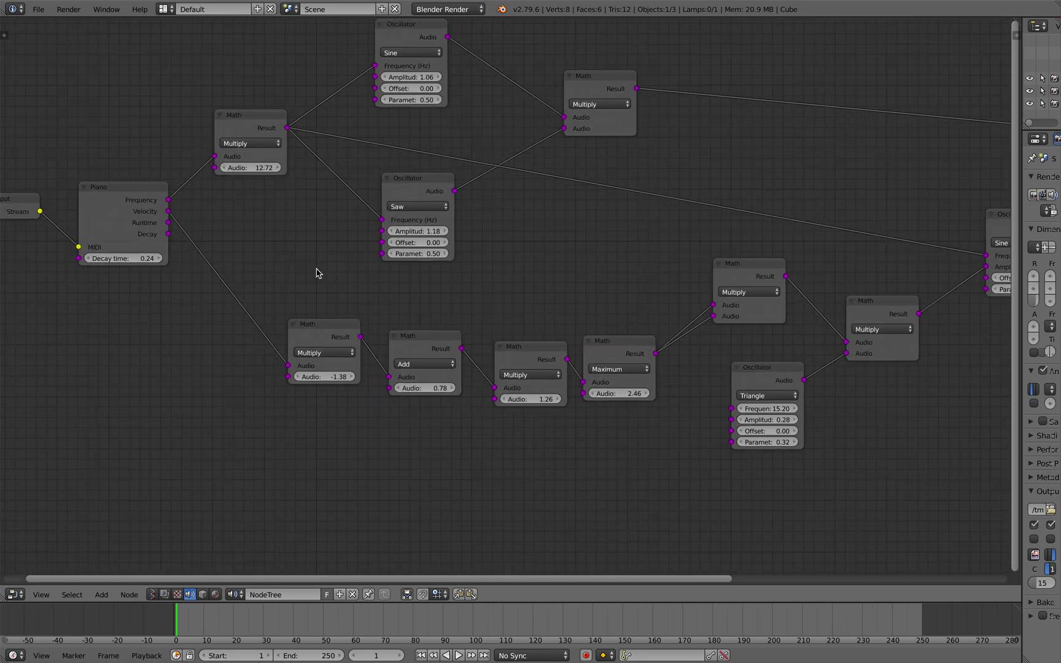
pyautogui.moveTo(317, 270); pyautogui.dragTo(504, 273, button='middle')
pyautogui.click(340, 260)
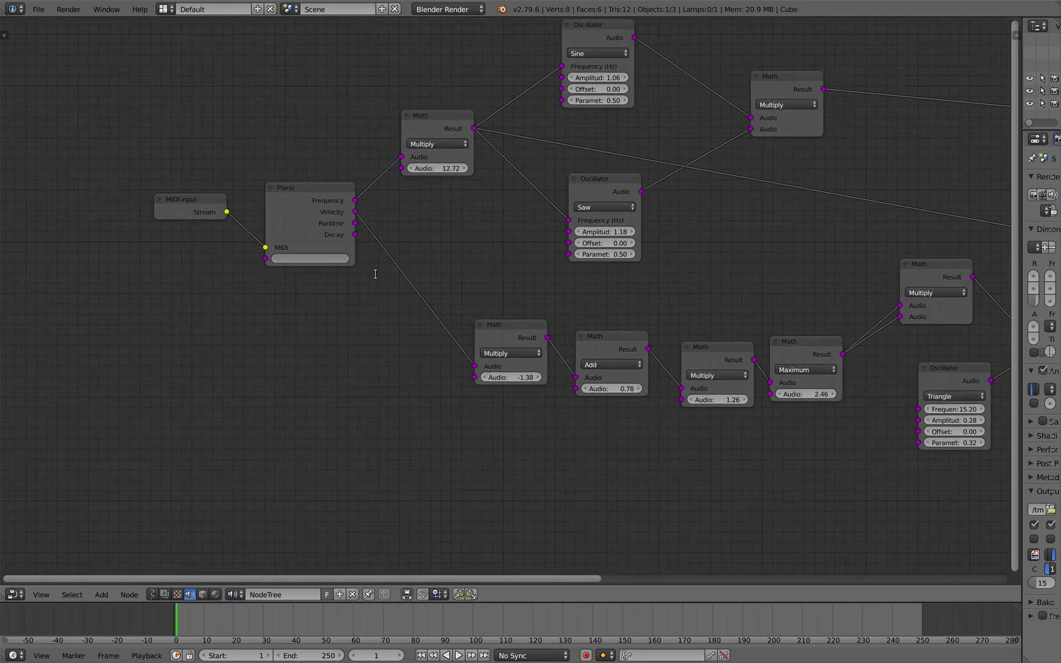
pyautogui.write('0.1')
pyautogui.press('Return')
# Try the Square waveform on the upper oscillator fed by the Piano frequency and settle on Saw.
pyautogui.moveTo(471, 266); pyautogui.dragTo(422, 276, button='middle')
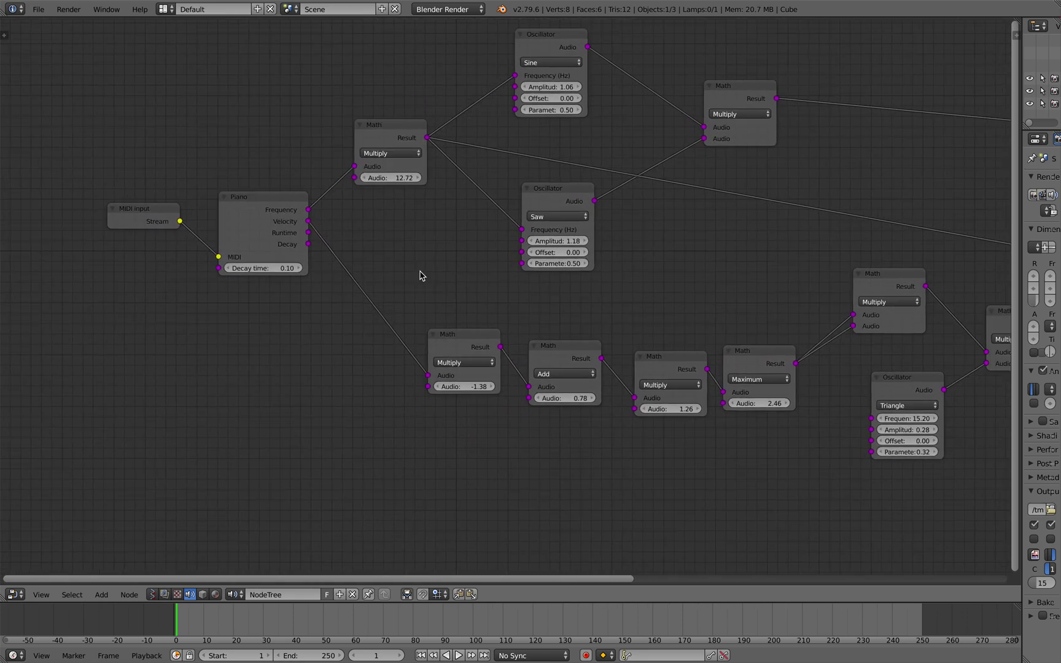
pyautogui.click(553, 63)
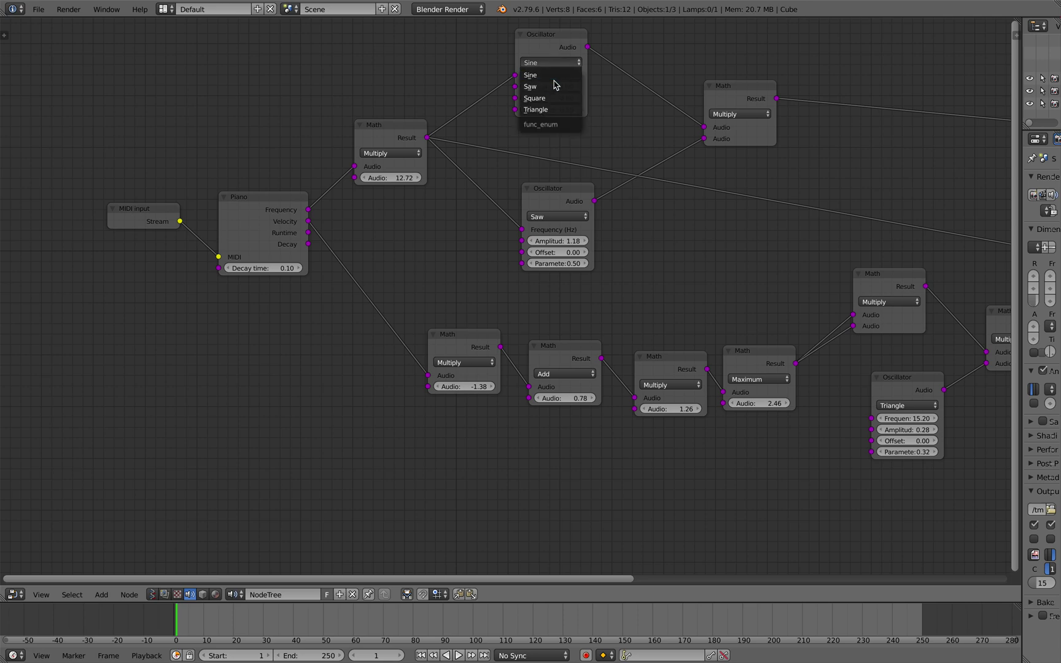
pyautogui.click(555, 98)
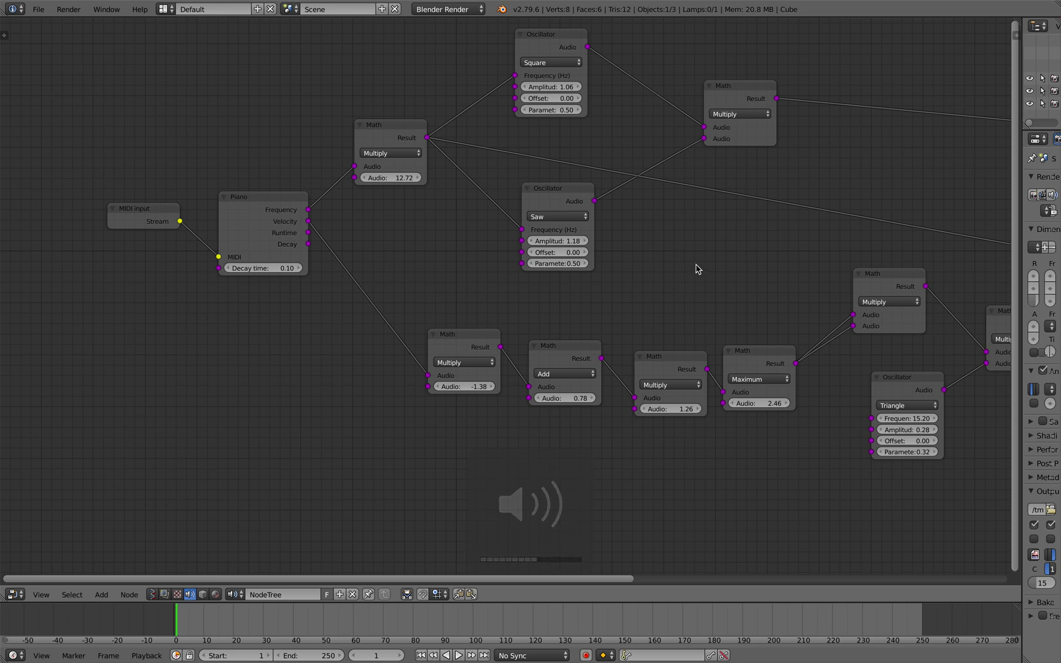
pyautogui.moveTo(696, 267); pyautogui.dragTo(663, 271, button='middle')
pyautogui.click(519, 58)
pyautogui.click(522, 65)
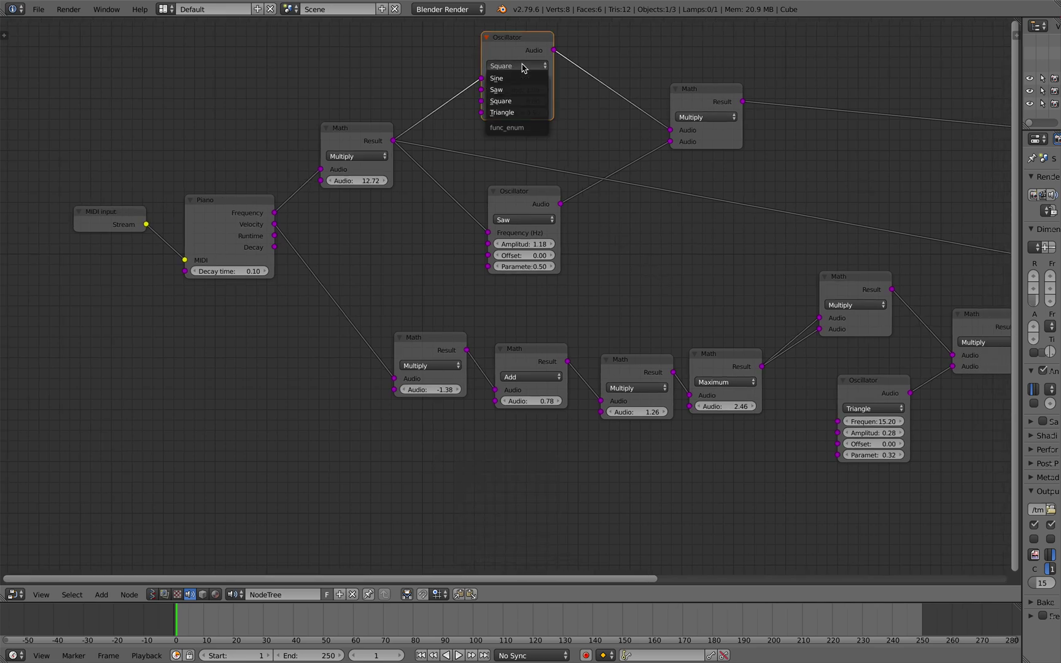
pyautogui.click(523, 99)
pyautogui.click(520, 66)
pyautogui.click(521, 108)
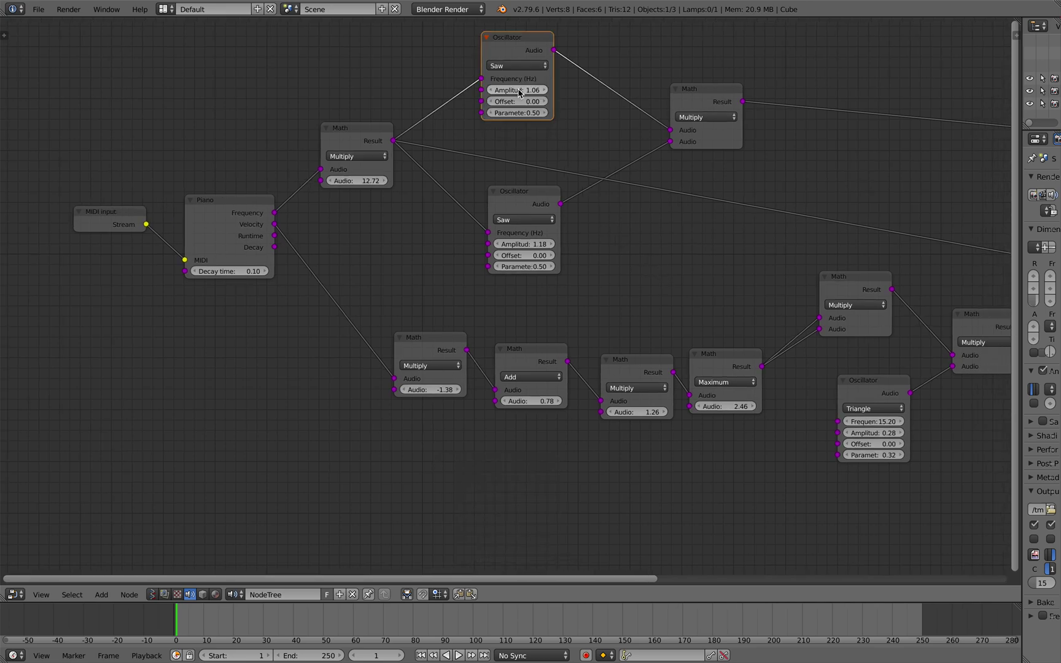
# Set the lower Saw oscillator's waveform to Triangle and its amplitude to 1.06.
pyautogui.click(524, 219)
pyautogui.click(525, 184)
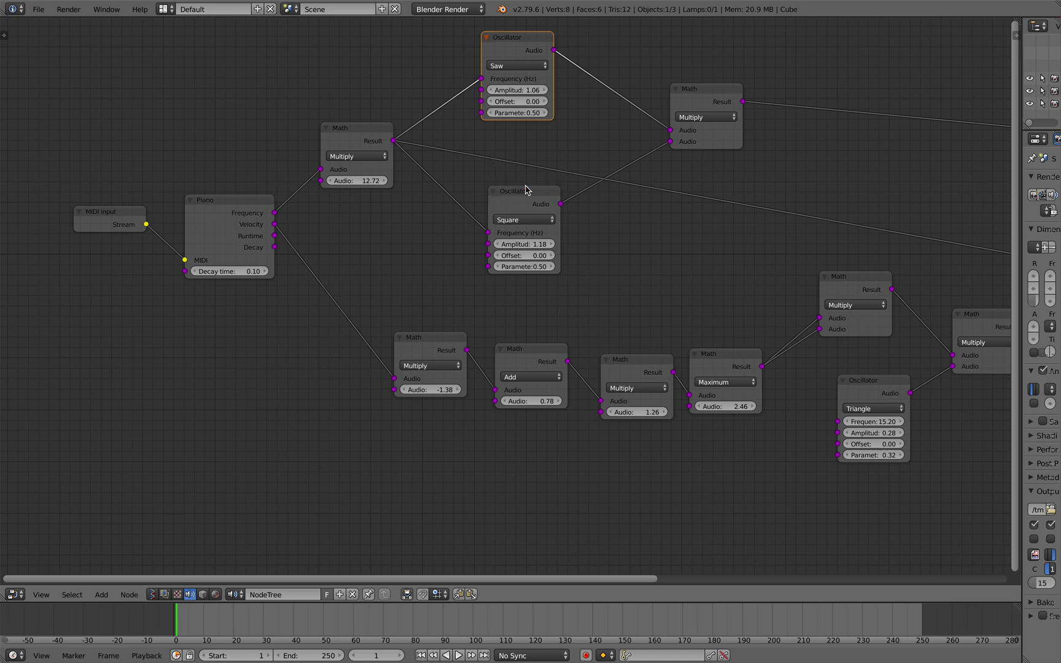
pyautogui.click(528, 219)
pyautogui.click(526, 174)
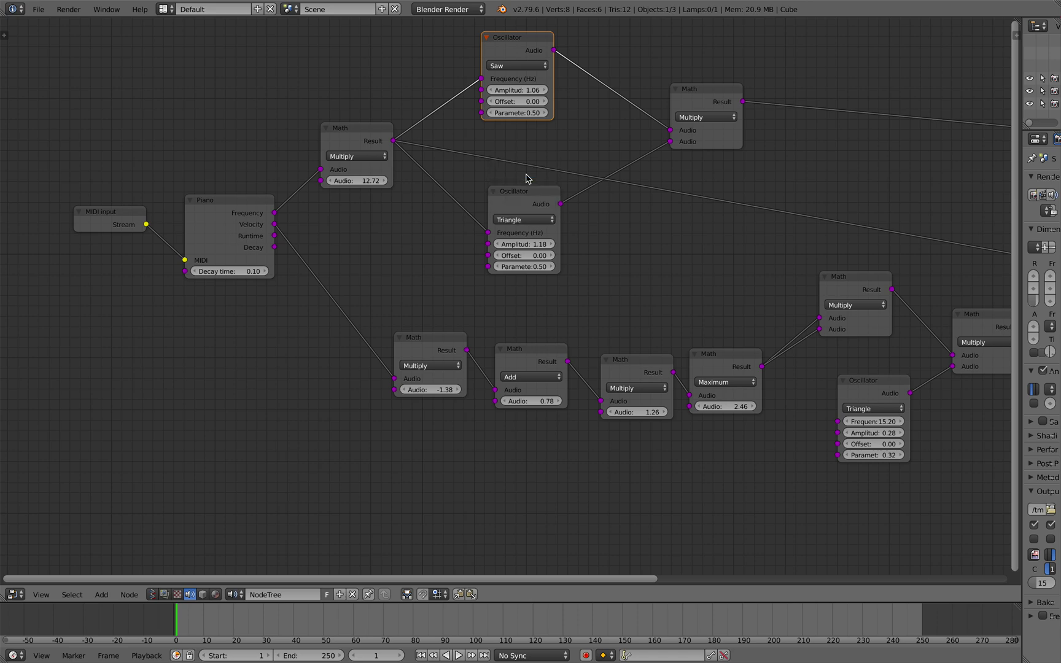
pyautogui.click(534, 244)
pyautogui.press('Return')
pyautogui.moveTo(525, 243); pyautogui.dragTo(564, 248)
pyautogui.moveTo(661, 273); pyautogui.dragTo(588, 270, button='middle')
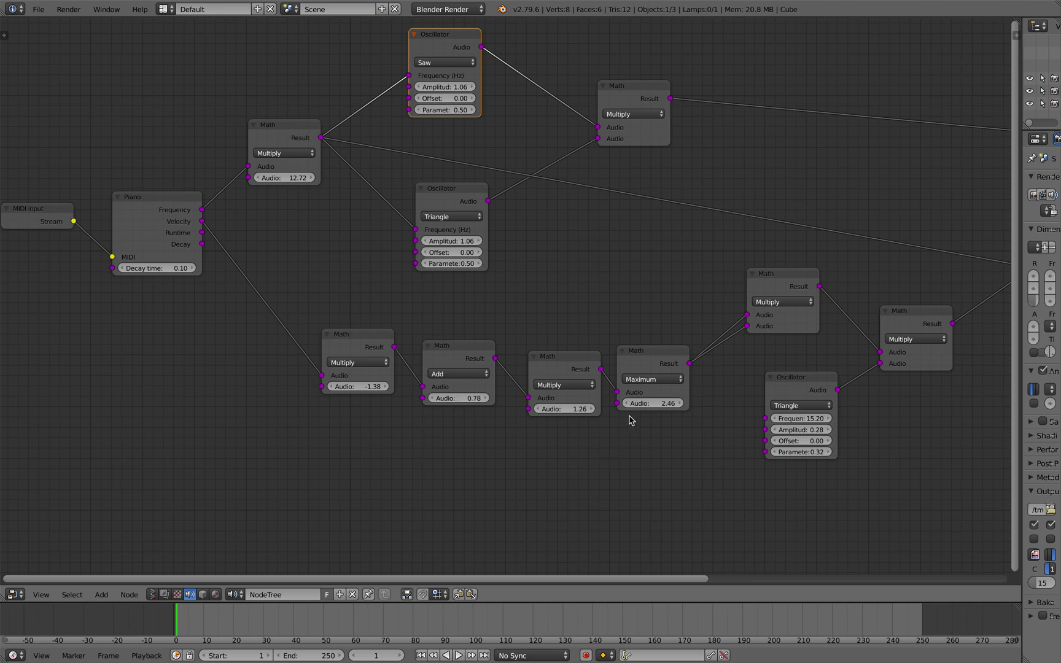
# Set the Maximum math node's value to 3.30 and the frequency of the Triangle oscillator beside it to 5.60.
pyautogui.moveTo(652, 407); pyautogui.dragTo(678, 407)
pyautogui.moveTo(663, 439); pyautogui.dragTo(603, 434, button='middle')
pyautogui.moveTo(764, 414); pyautogui.dragTo(802, 414)
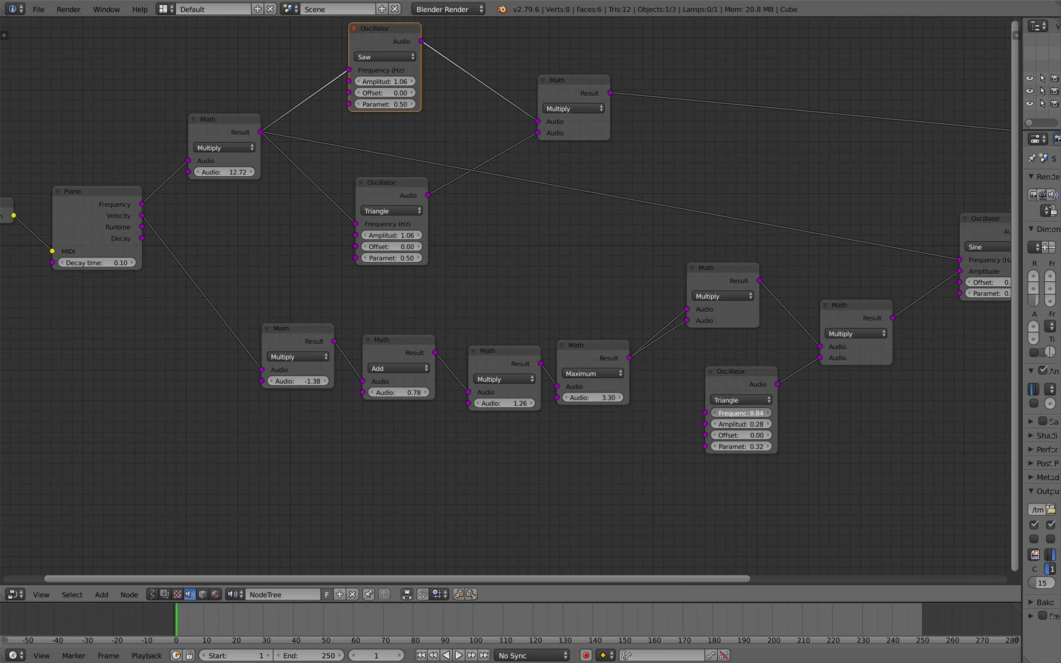
pyautogui.moveTo(764, 419); pyautogui.dragTo(766, 419)
pyautogui.moveTo(799, 417); pyautogui.dragTo(687, 428, button='middle')
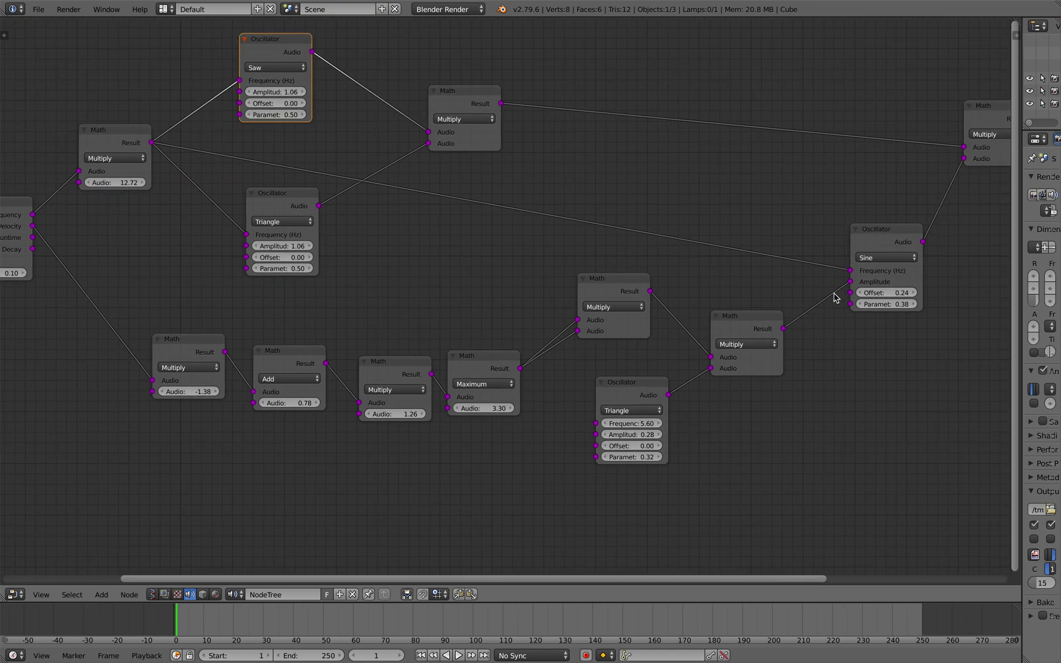
pyautogui.click(872, 263)
pyautogui.scroll(-3, 772, 209)
pyautogui.scroll(-1, 737, 205)
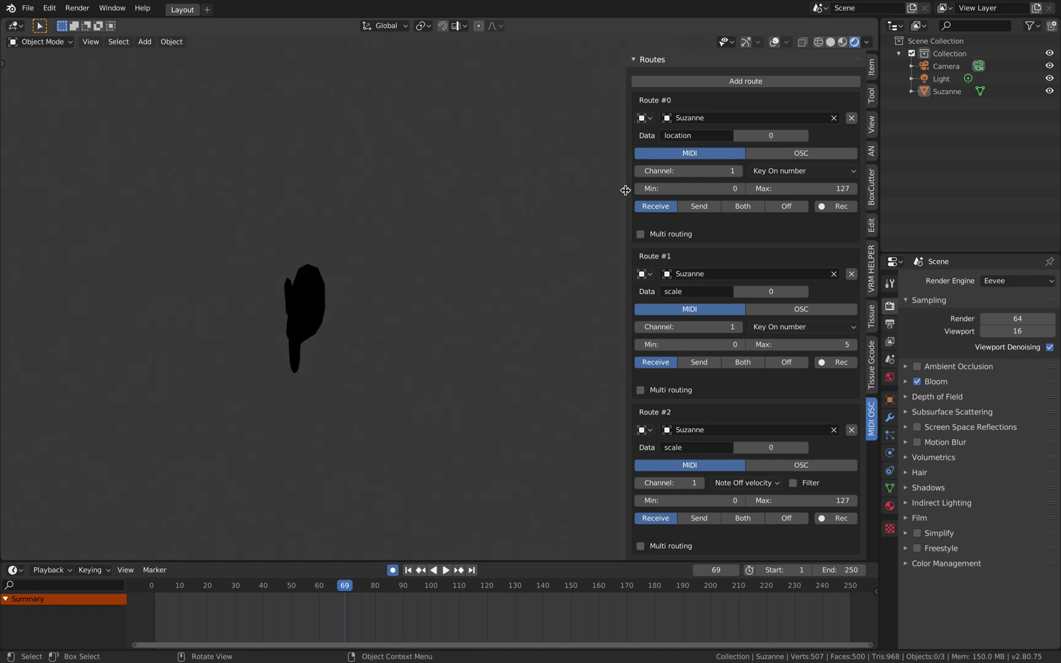
# Hide the sidebar in Blender 2.80 and look over the audio node tree and the rendered Suzanne.
pyautogui.moveTo(625, 191); pyautogui.dragTo(723, 260)
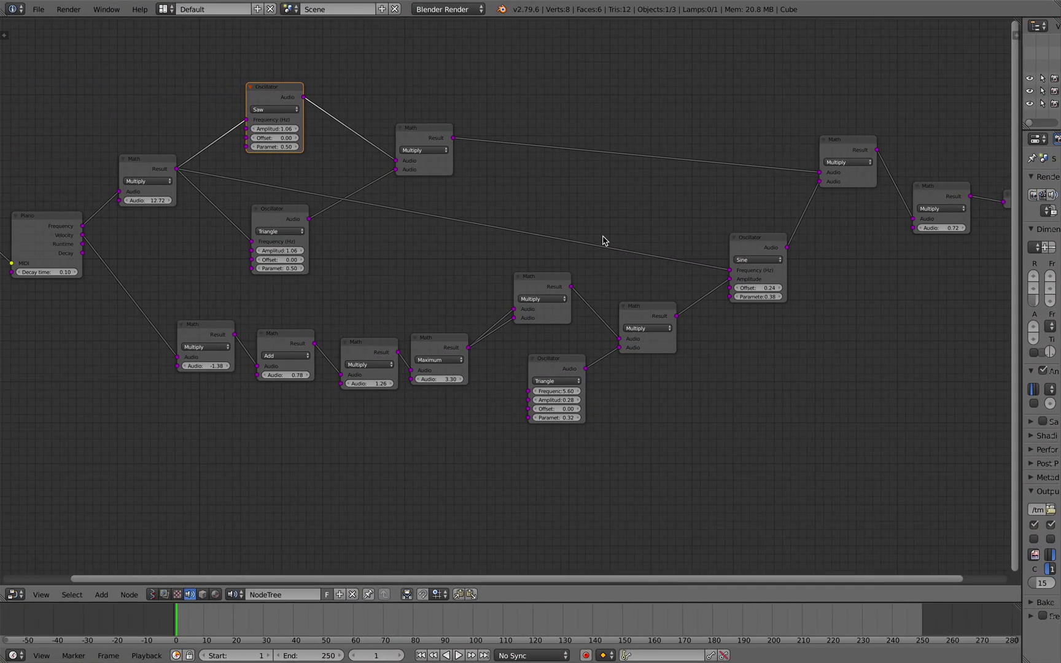
pyautogui.hotkey('ctrl', 'Left')
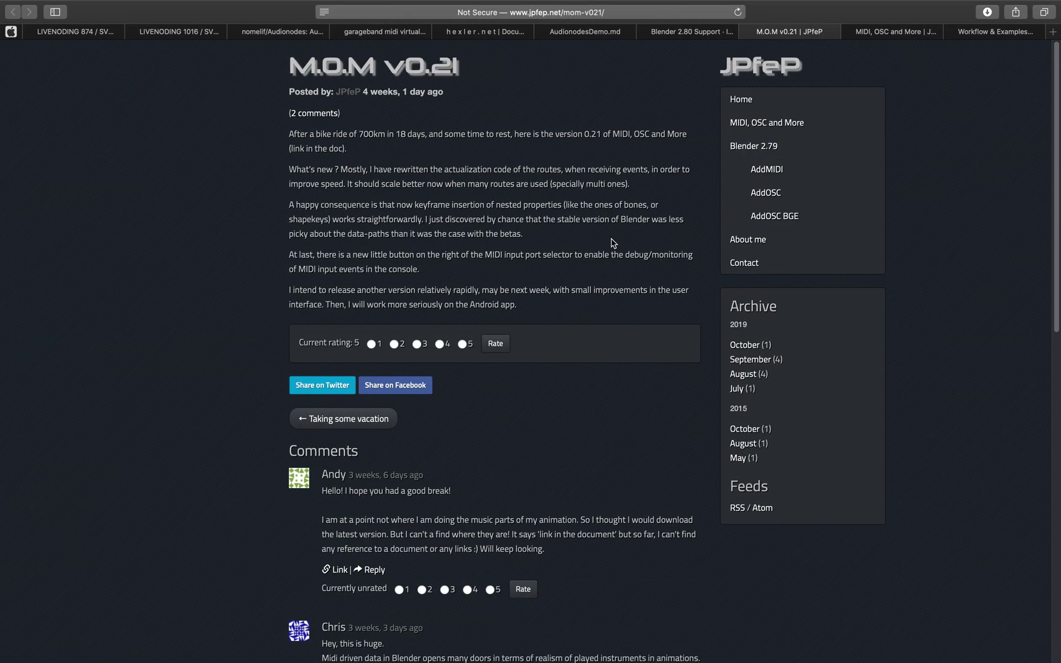
pyautogui.hotkey('ctrl', 'Right')
pyautogui.moveTo(656, 208); pyautogui.dragTo(660, 233, button='middle')
pyautogui.scroll(-1, 660, 232)
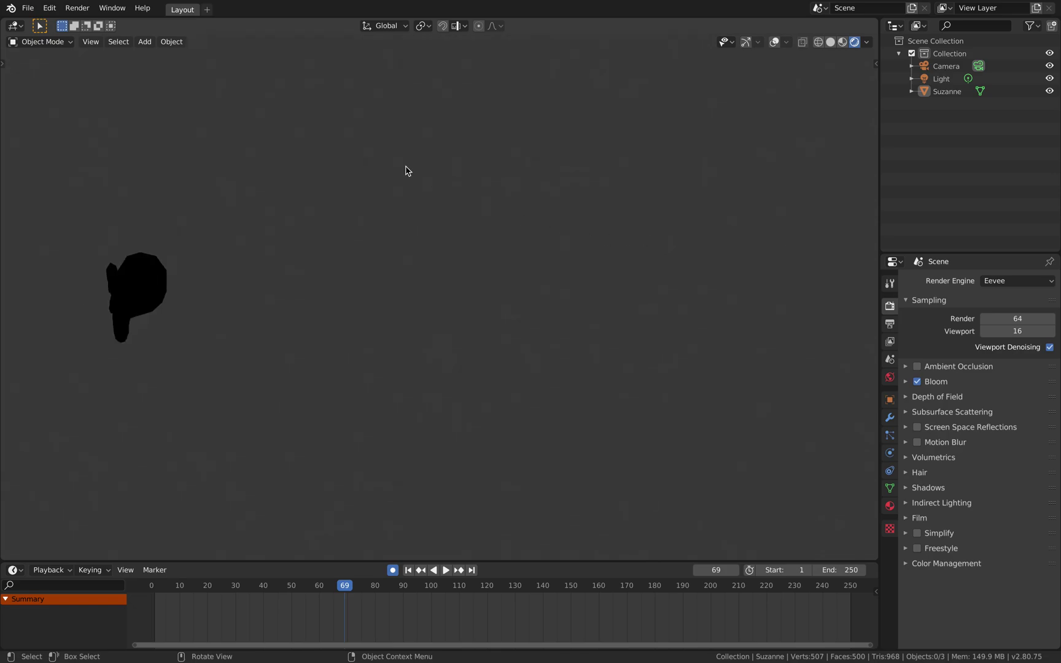
pyautogui.click(143, 8)
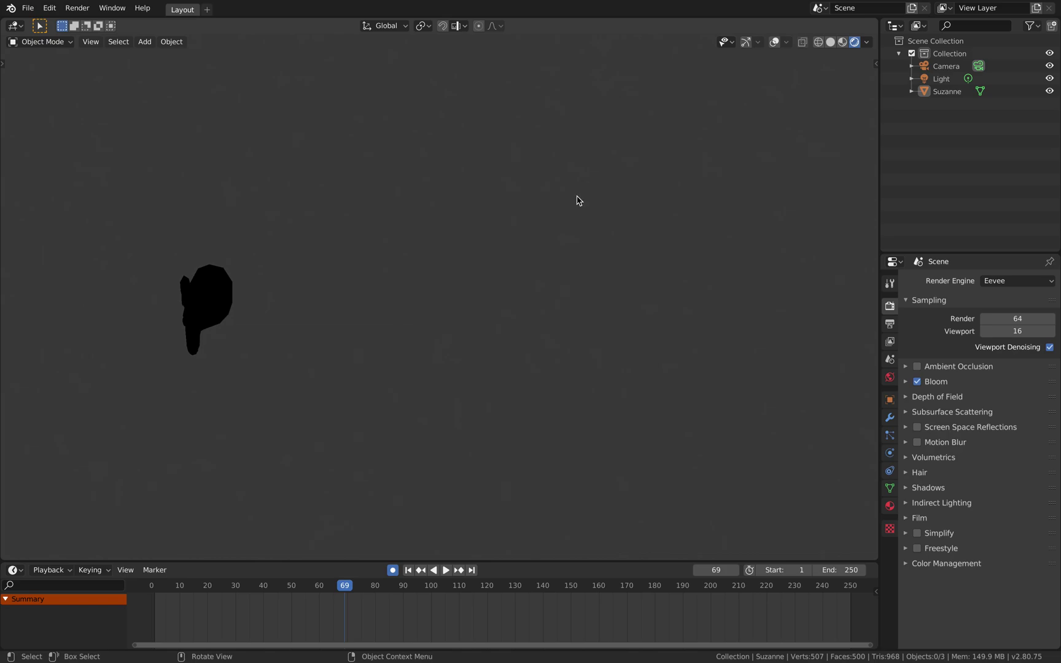
pyautogui.moveTo(577, 200)
pyautogui.mouseDown(button='middle')
pyautogui.moveTo(488, 227)
pyautogui.moveTo(500, 216)
pyautogui.moveTo(577, 212)
pyautogui.mouseUp(button='middle')
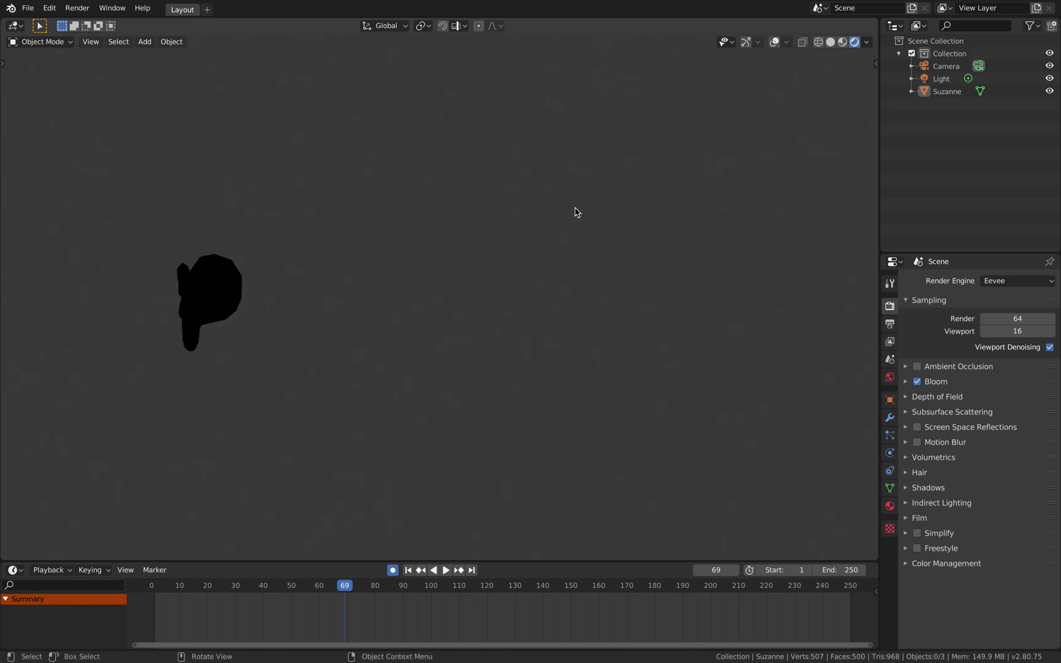
# Widen the 3D viewport and show the sidebar again with the MIDI Config settings expanded.
pyautogui.moveTo(879, 152); pyautogui.dragTo(895, 148)
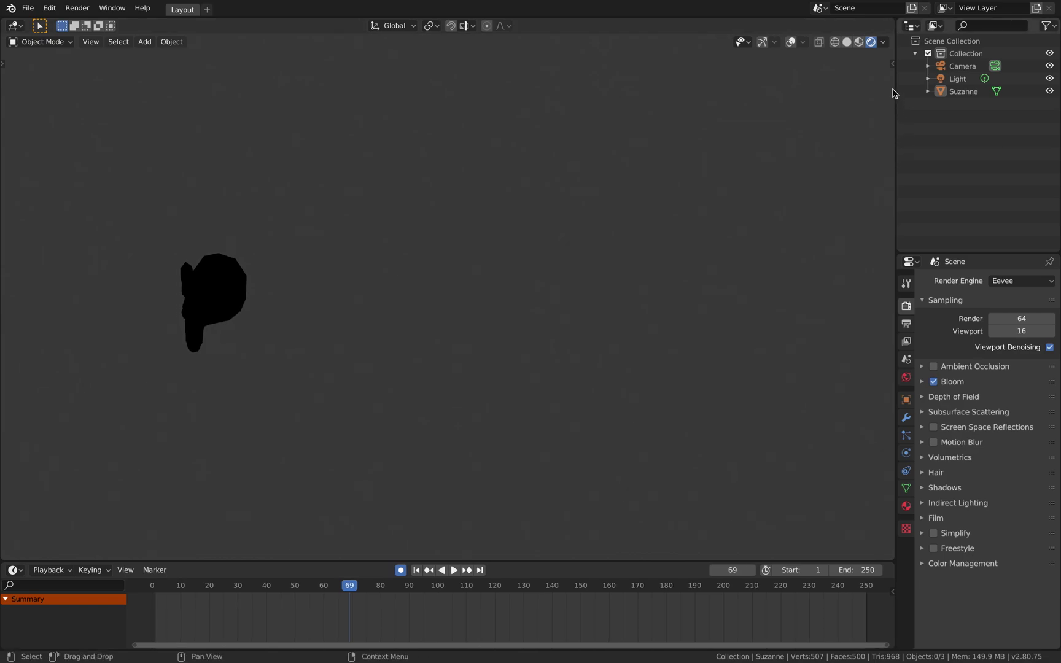
pyautogui.click(893, 60)
pyautogui.scroll(2, 758, 185)
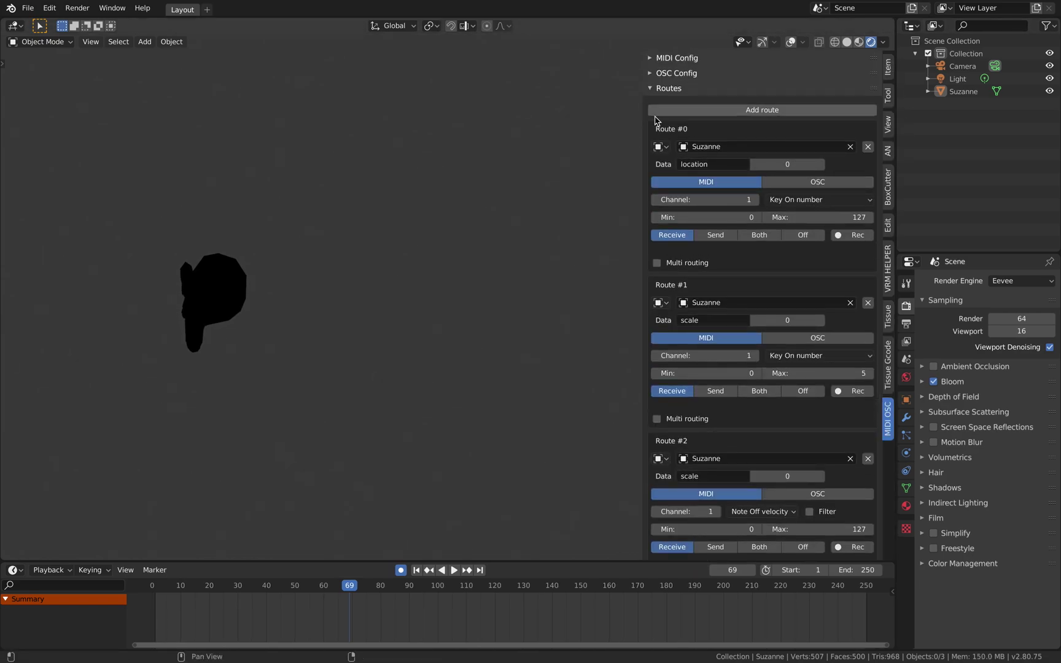
pyautogui.click(675, 60)
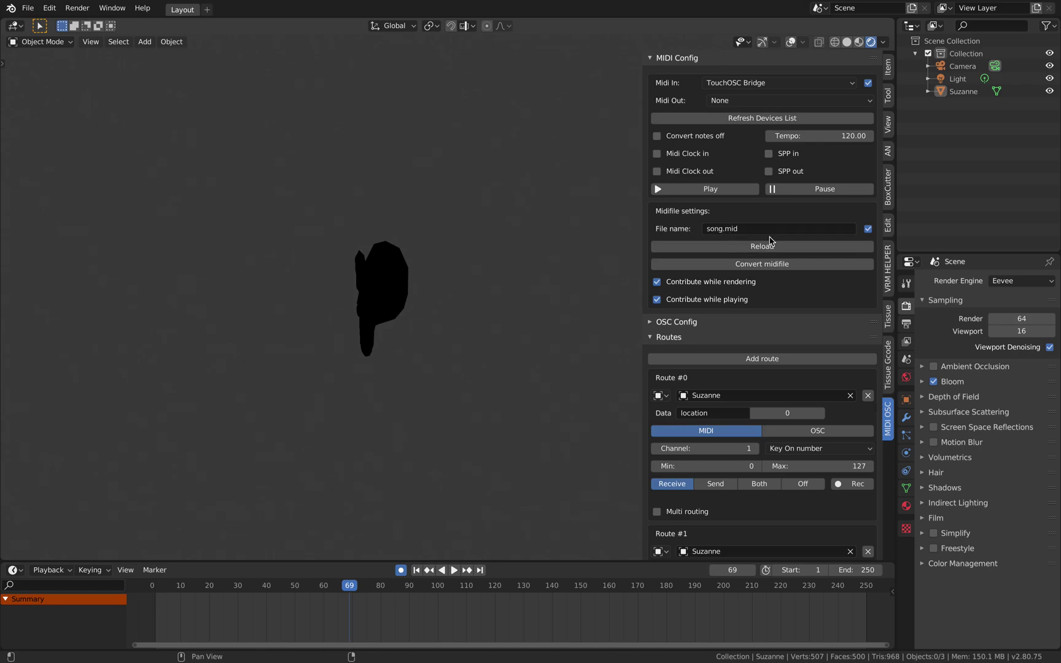
# Reload the song.mid MIDI file and briefly play the timeline from frame 1, returning to the first frame.
pyautogui.click(789, 246)
pyautogui.click(416, 570)
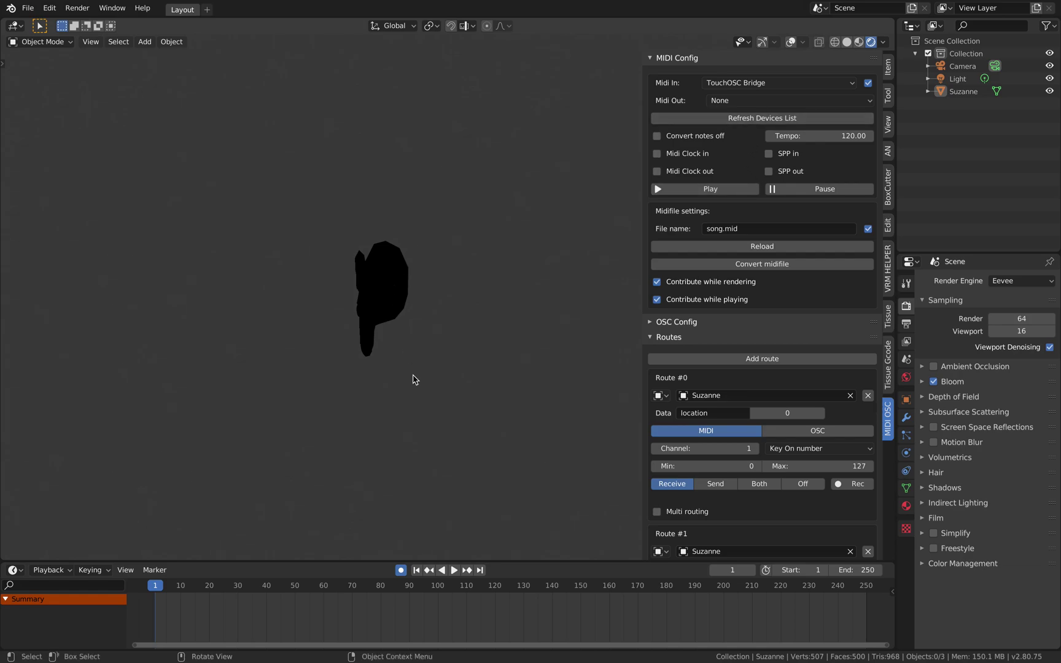
pyautogui.click(455, 570)
pyautogui.click(455, 570)
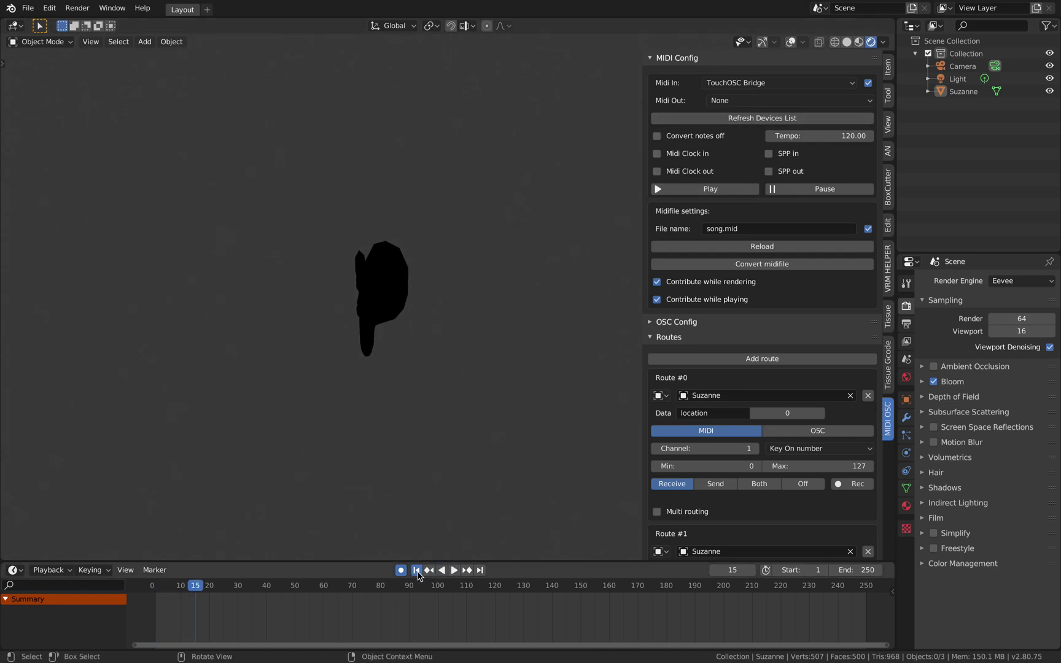
pyautogui.click(417, 570)
pyautogui.click(401, 571)
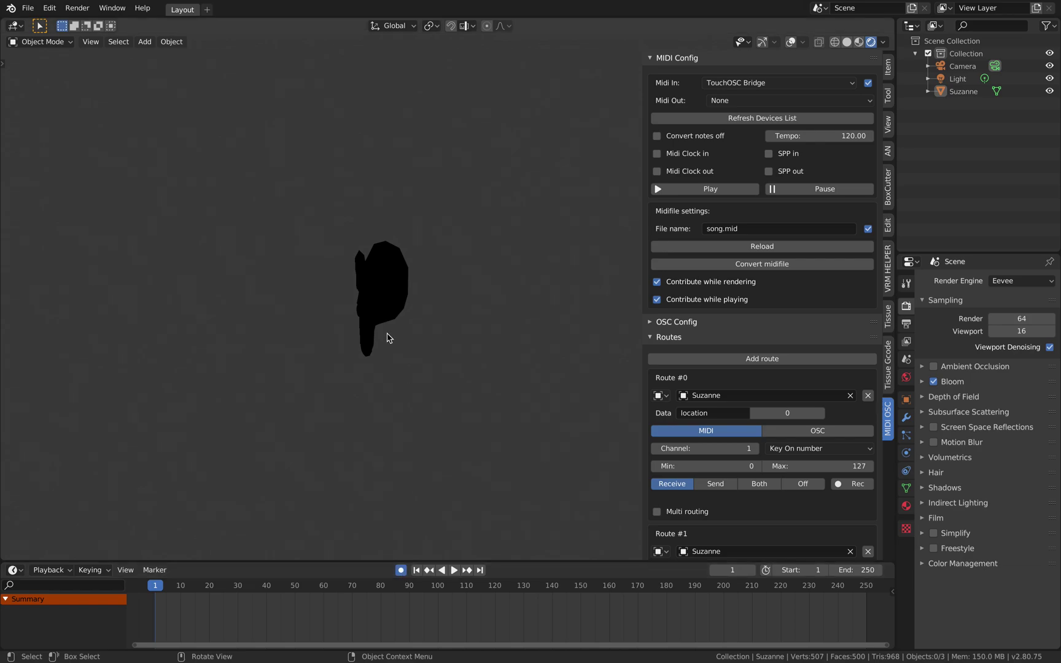
# Select Suzanne, check its transform values and return to the MIDI routes.
pyautogui.click(888, 66)
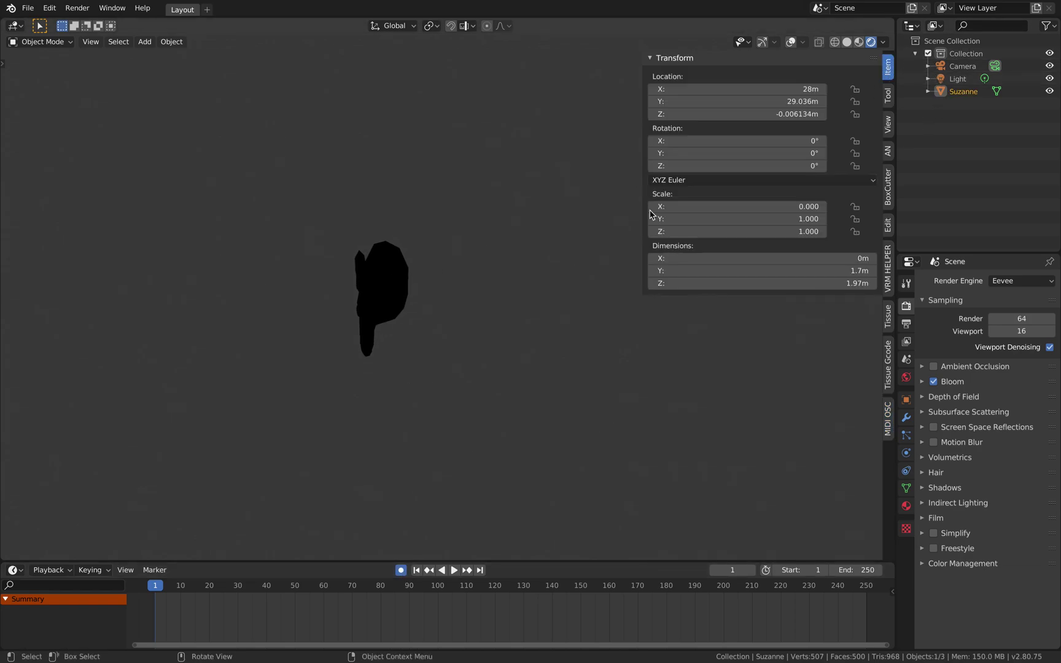
pyautogui.click(888, 406)
pyautogui.scroll(-5, 833, 369)
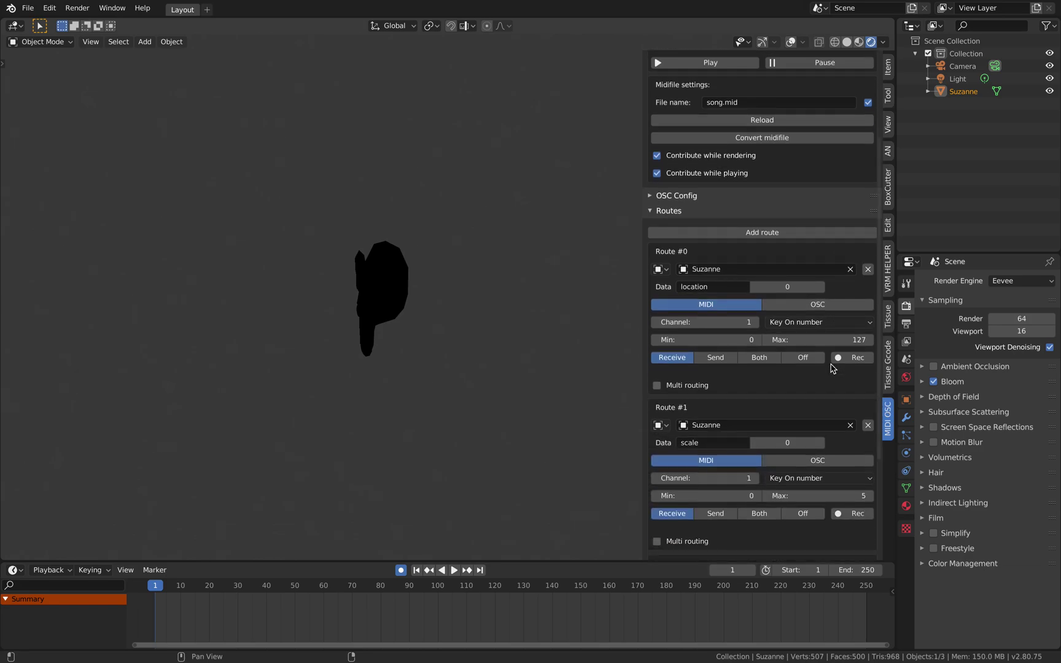
pyautogui.scroll(-5, 834, 369)
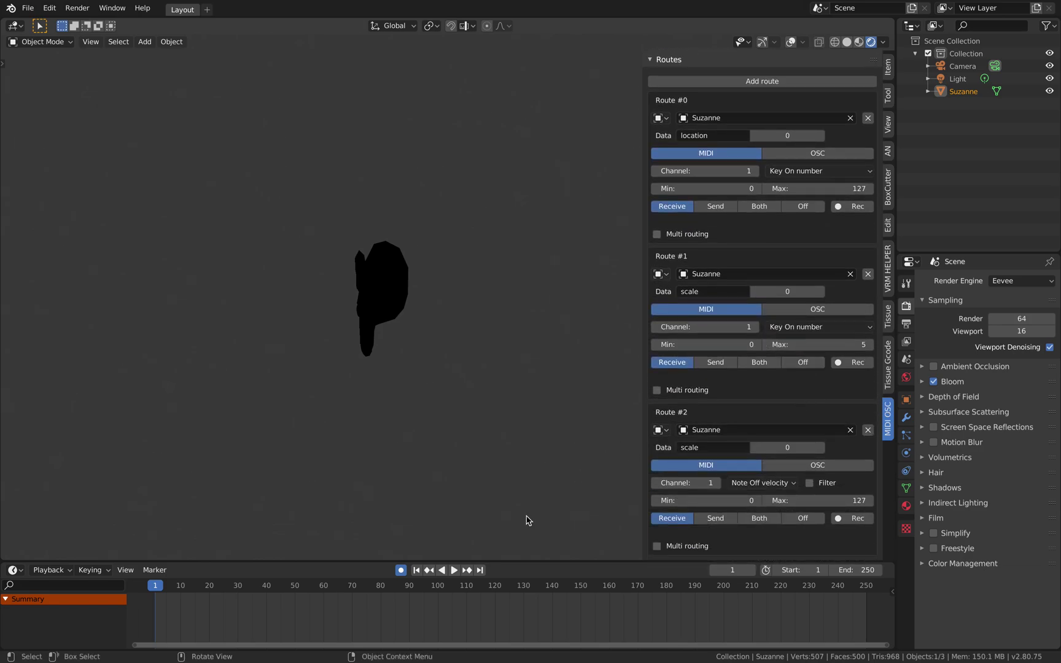
# Play the animation, insert Location keyframes on Suzanne during playback, deselect it and stop playback.
pyautogui.click(455, 570)
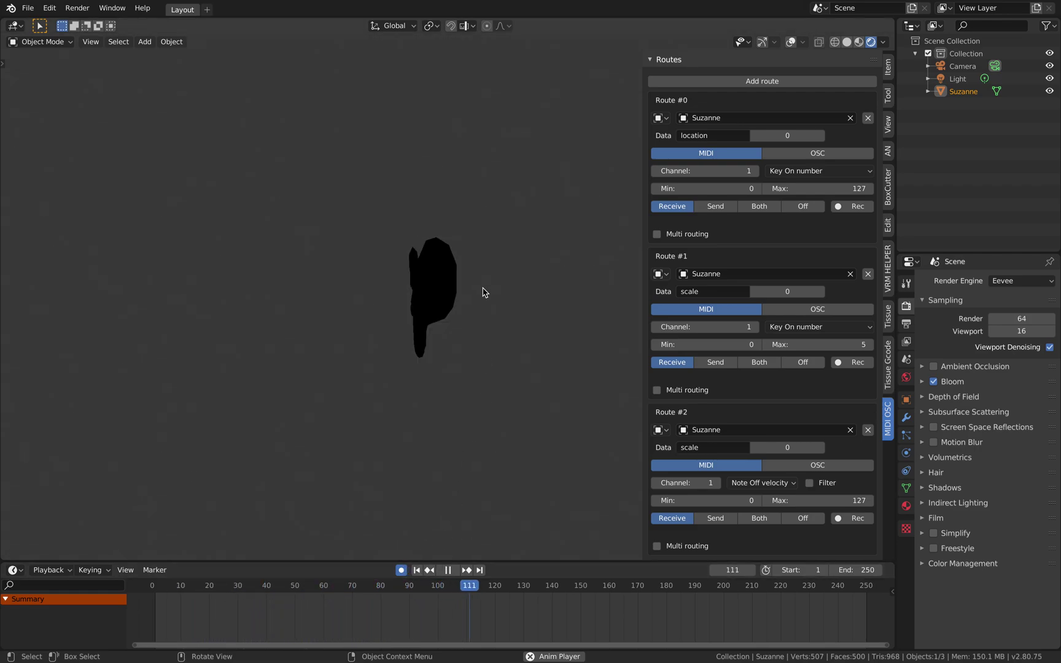
pyautogui.press('i')
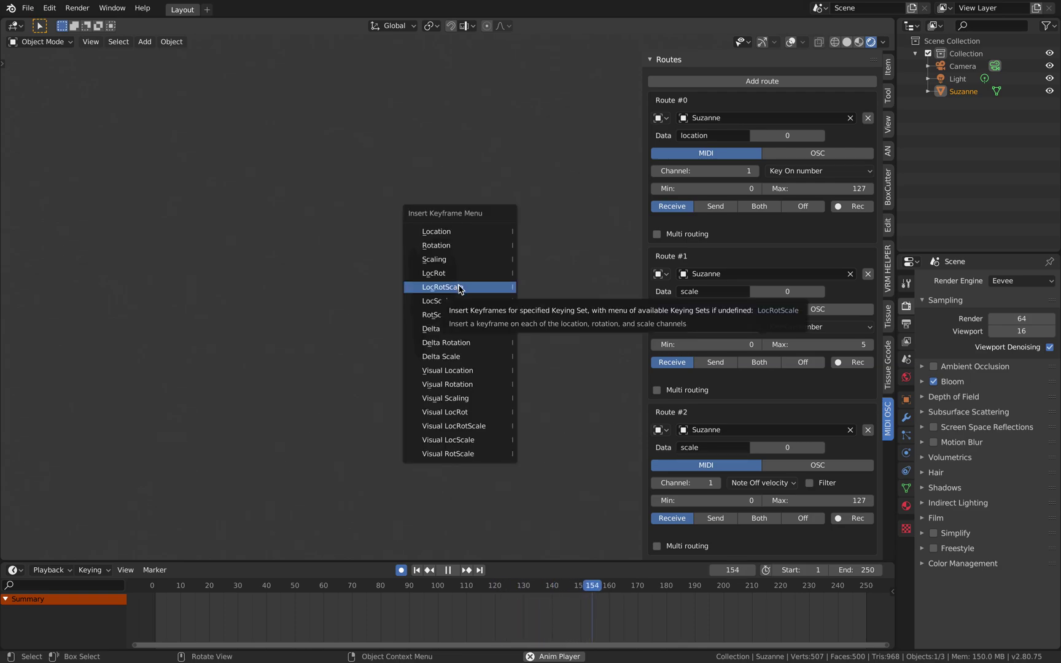
pyautogui.click(464, 231)
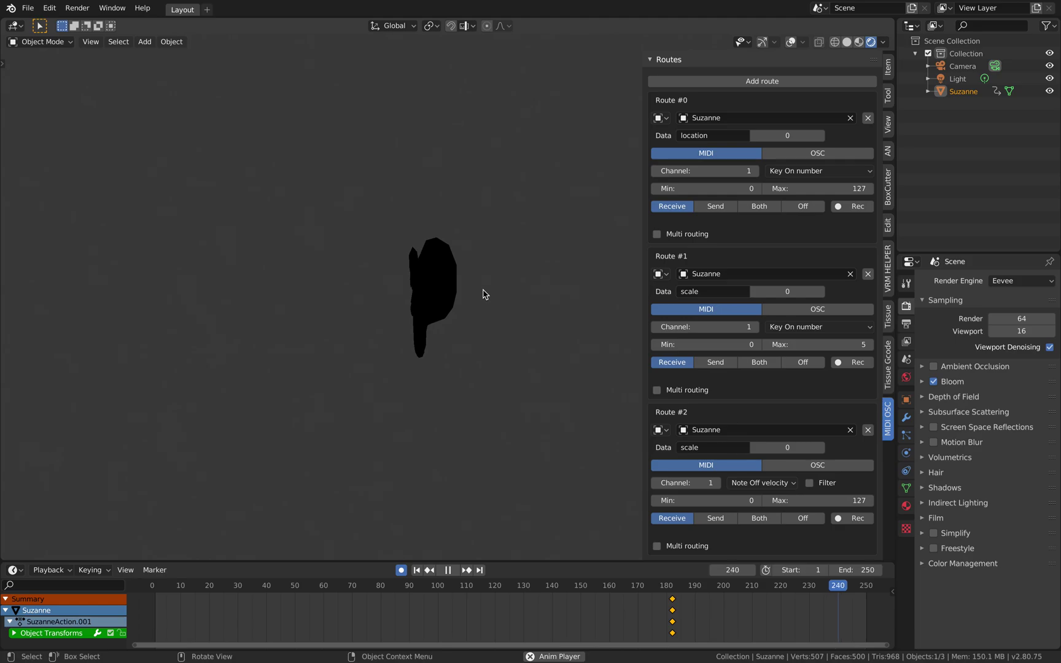
pyautogui.press('i')
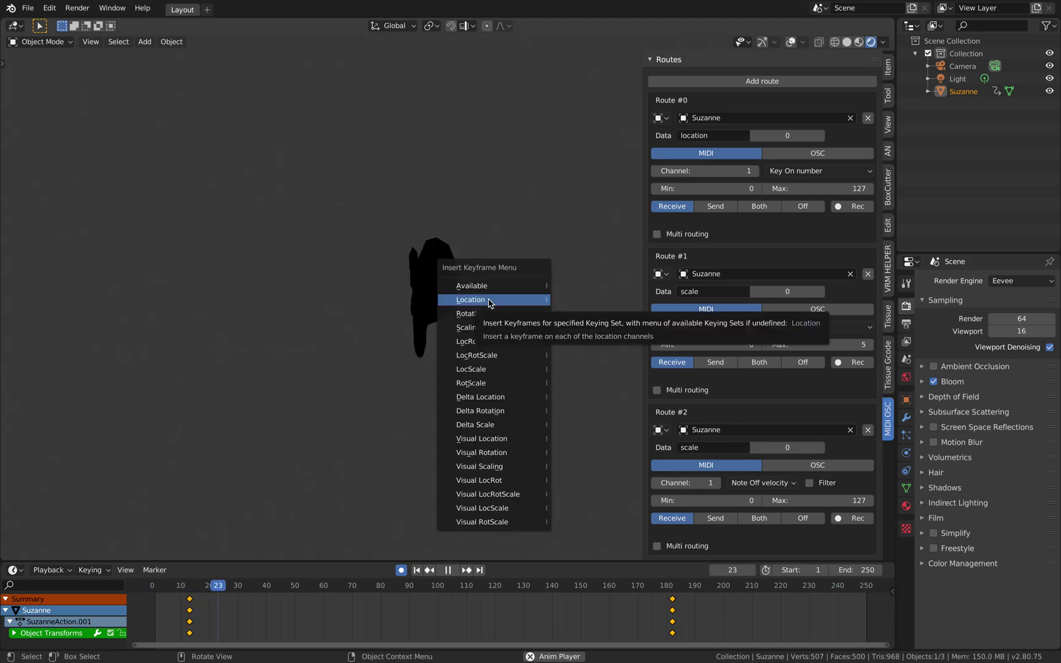
pyautogui.click(457, 216)
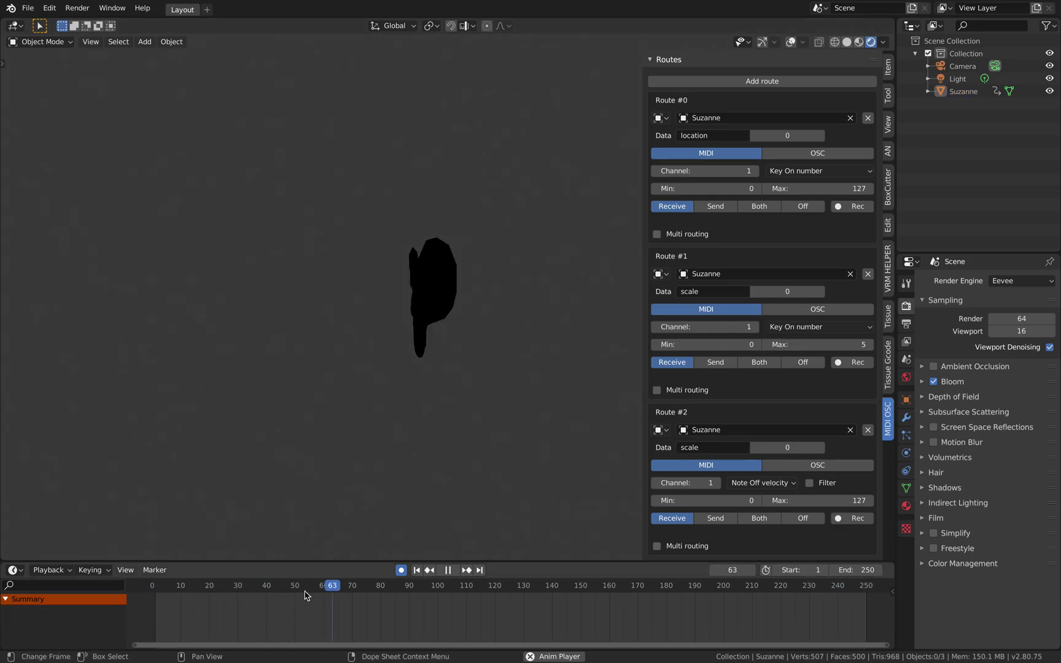
pyautogui.press('space')
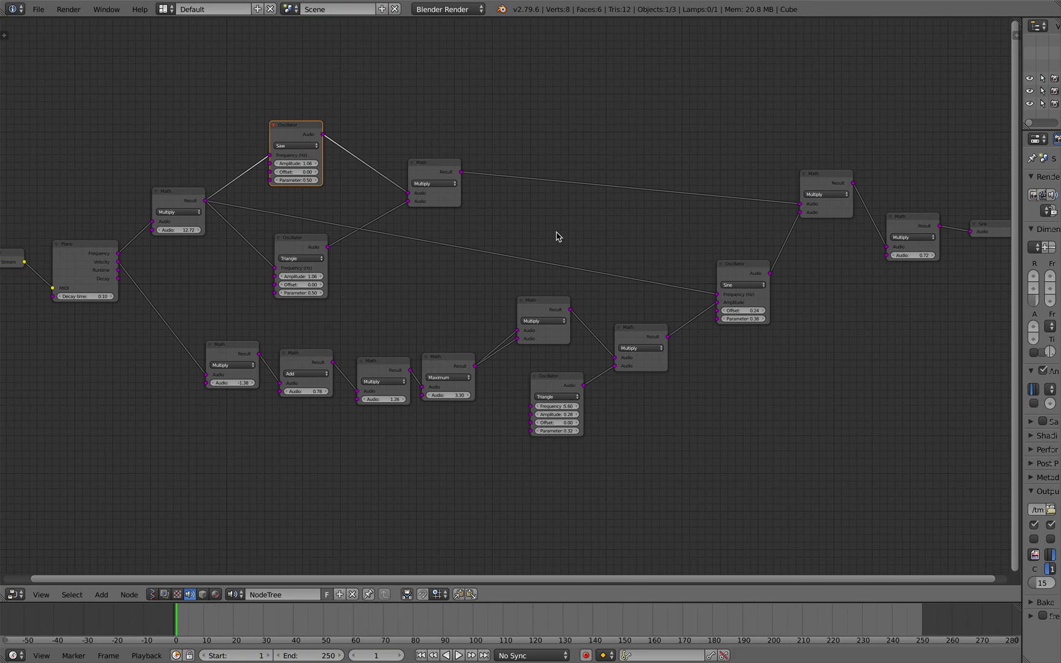
pyautogui.scroll(-4, 556, 236)
pyautogui.moveTo(567, 221); pyautogui.dragTo(596, 215, button='middle')
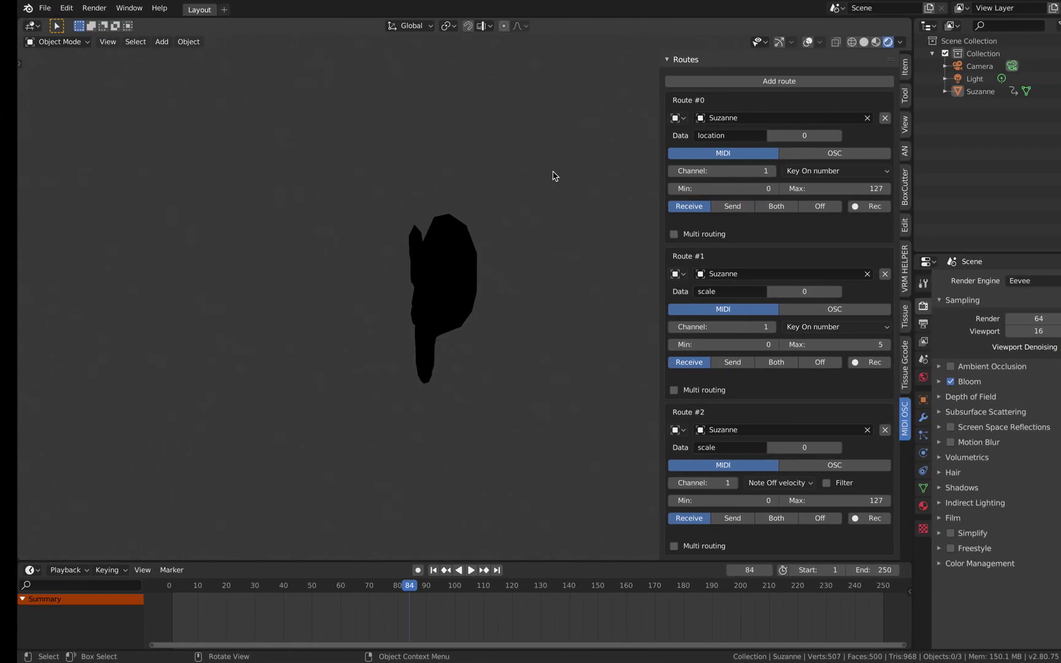
pyautogui.moveTo(549, 226); pyautogui.dragTo(491, 213, button='middle')
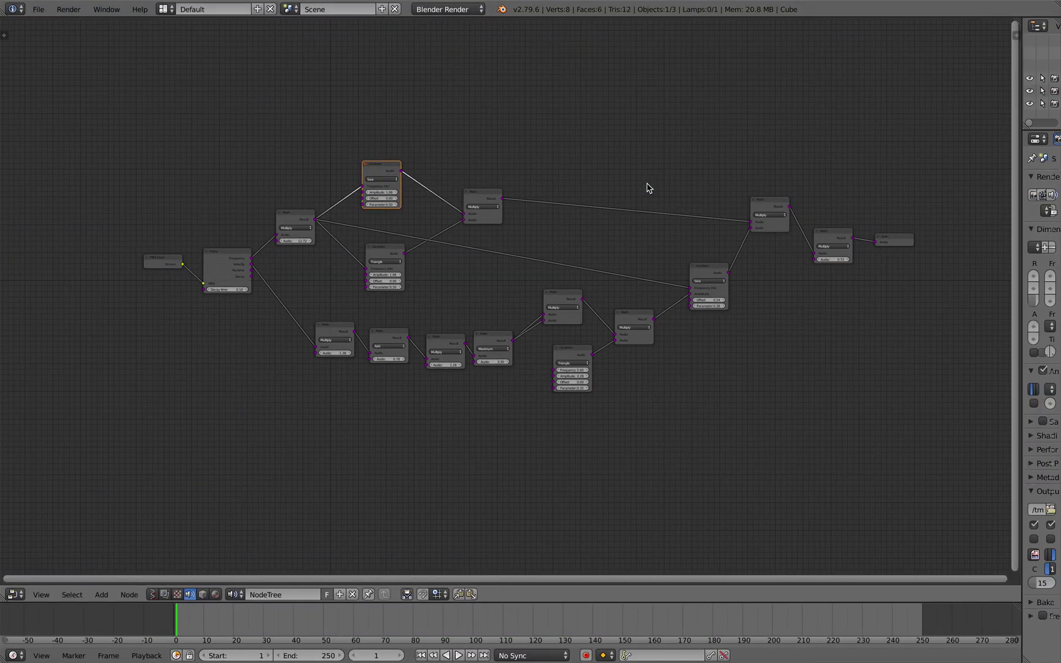
# Hide the sidebar with the MIDI routes in the Blender 2.80 3D viewport.
pyautogui.moveTo(632, 161); pyautogui.dragTo(653, 154, button='middle')
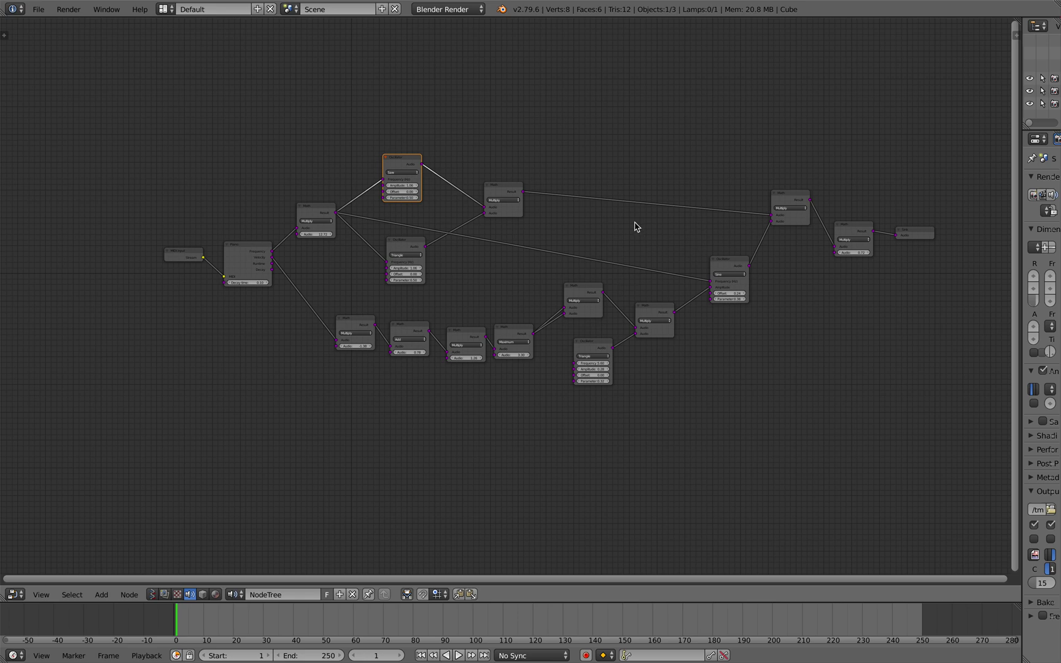
pyautogui.scroll(1, 635, 222)
pyautogui.moveTo(623, 222); pyautogui.dragTo(608, 227, button='middle')
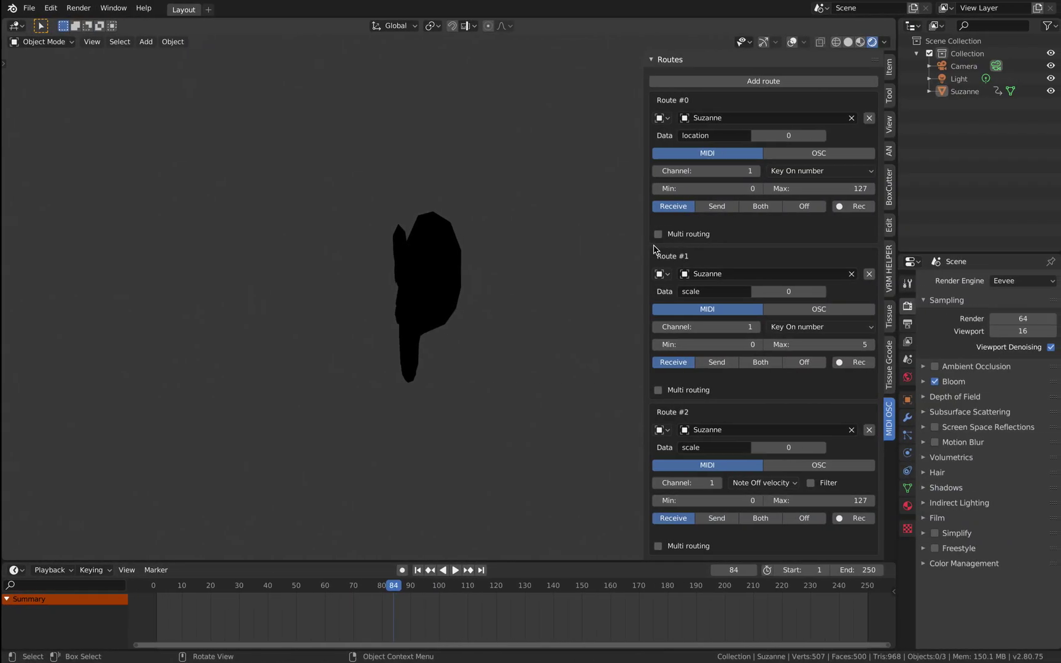
pyautogui.press('n')
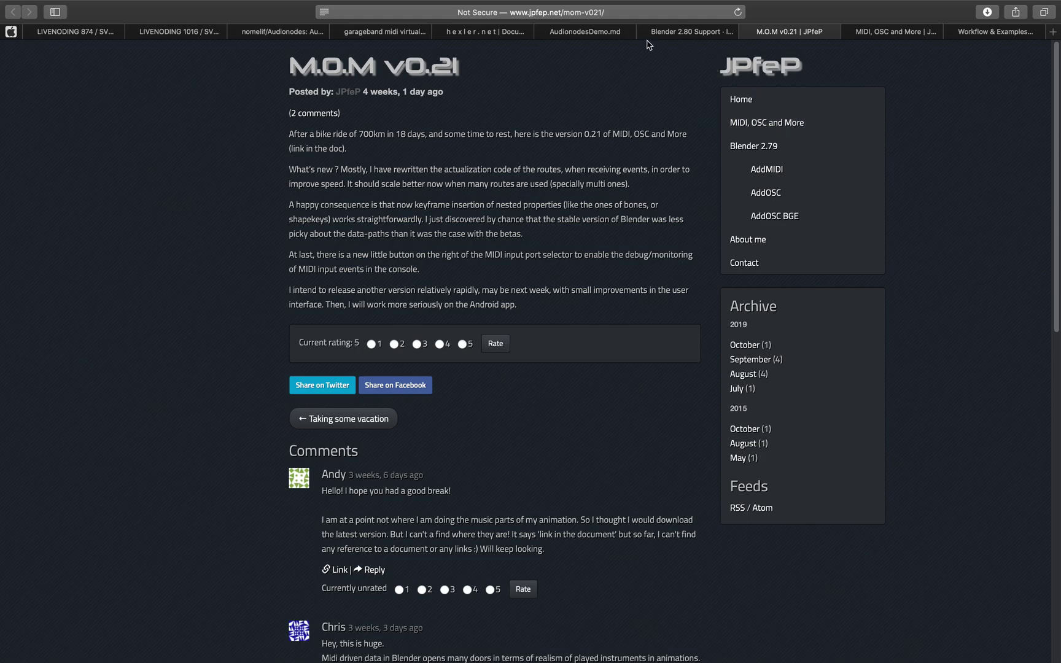
# Look over the AudionodesDemo.md gist in the browser and return to the audio node network in Blender 2.79.
pyautogui.click(619, 32)
pyautogui.scroll(5, 596, 111)
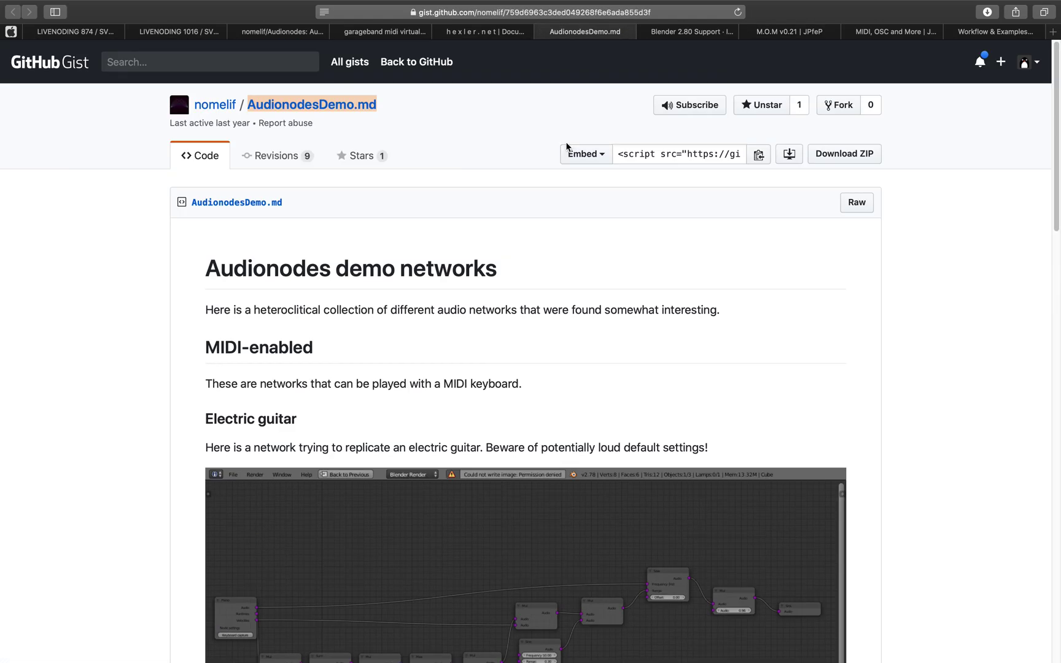
pyautogui.moveTo(608, 28); pyautogui.dragTo(697, 31)
pyautogui.hotkey('ctrl', 'Right')
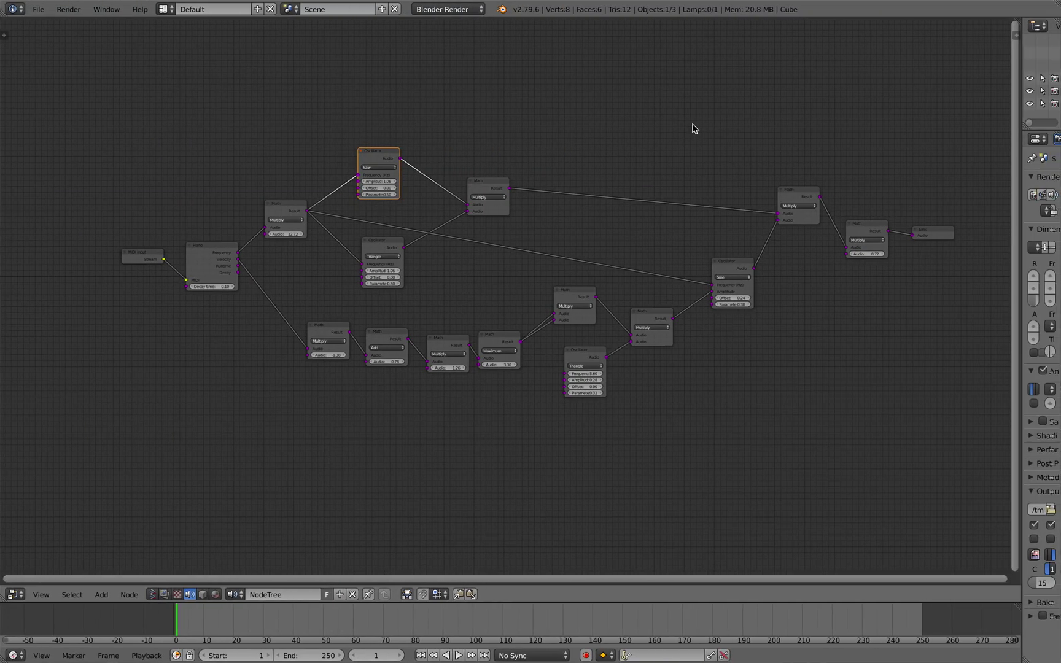
pyautogui.moveTo(691, 127); pyautogui.dragTo(689, 167, button='middle')
pyautogui.hotkey('ctrl', 'Left')
pyautogui.hotkey('ctrl', 'Left')
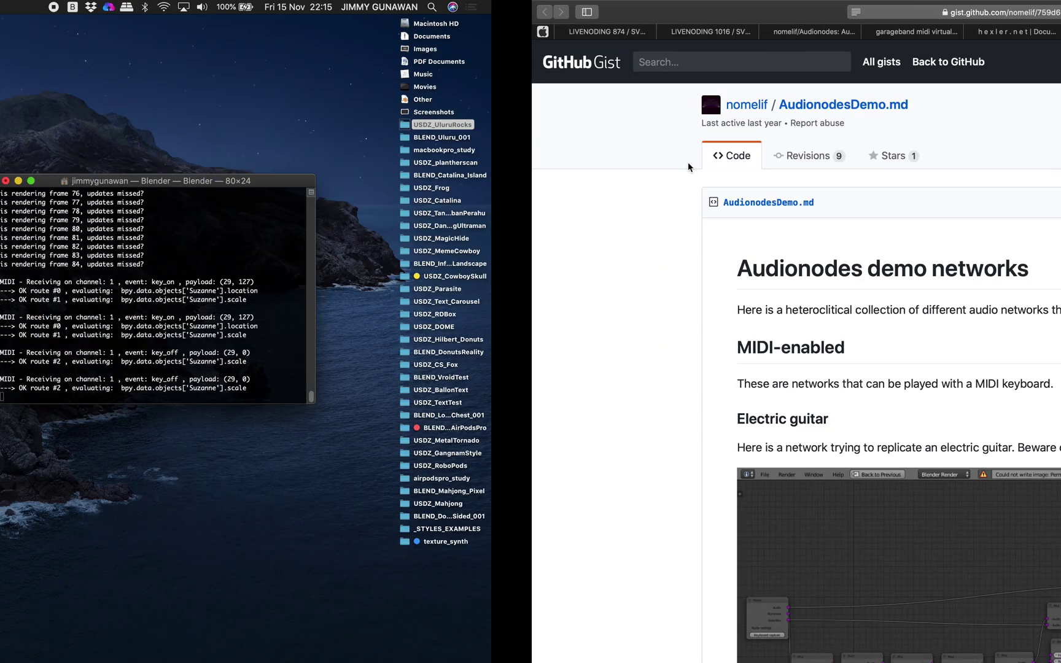
pyautogui.hotkey('ctrl', 'Right')
pyautogui.hotkey('ctrl', 'Right')
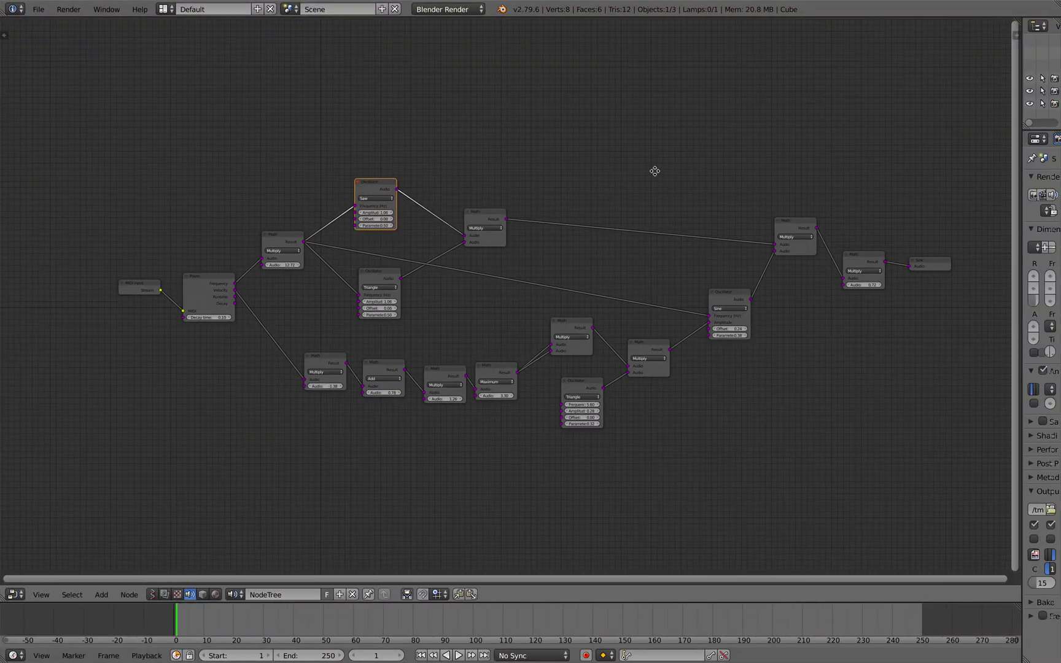
pyautogui.moveTo(658, 169); pyautogui.dragTo(654, 169, button='middle')
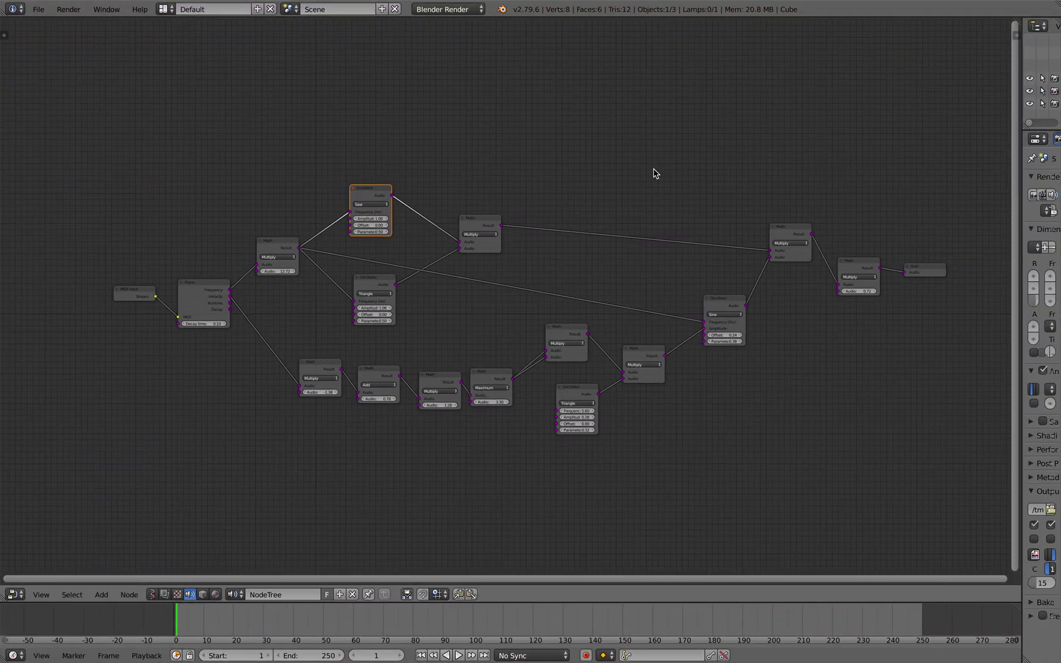
# Switch to Blender 2.80 and select Suzanne in the 3D viewport.
pyautogui.hotkey('ctrl', 'Right')
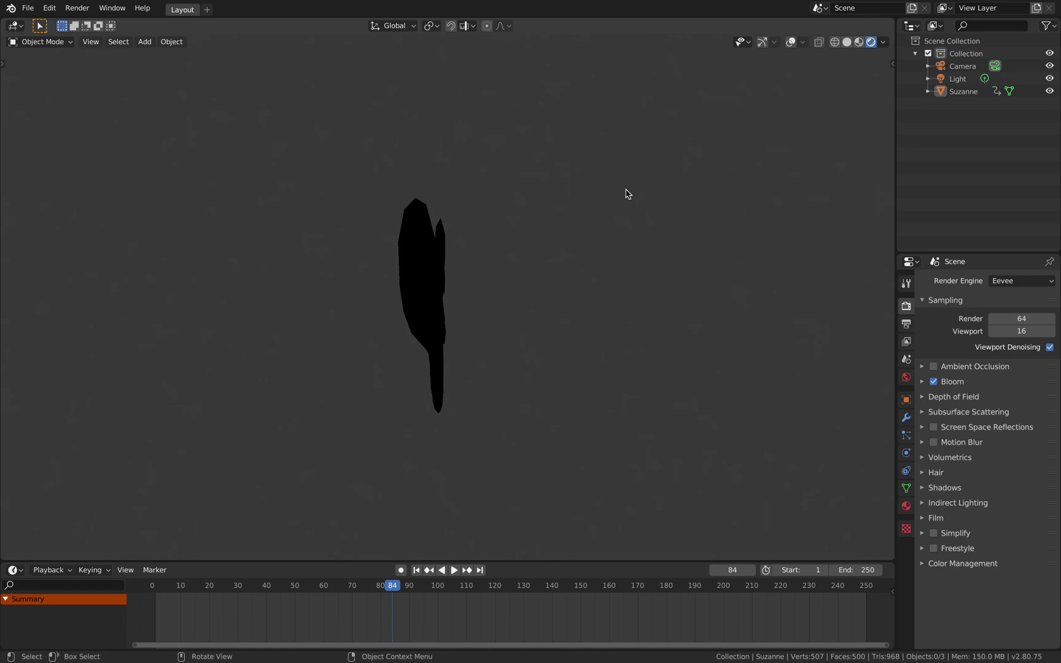
pyautogui.moveTo(492, 237); pyautogui.dragTo(435, 247, button='middle')
pyautogui.click(380, 226)
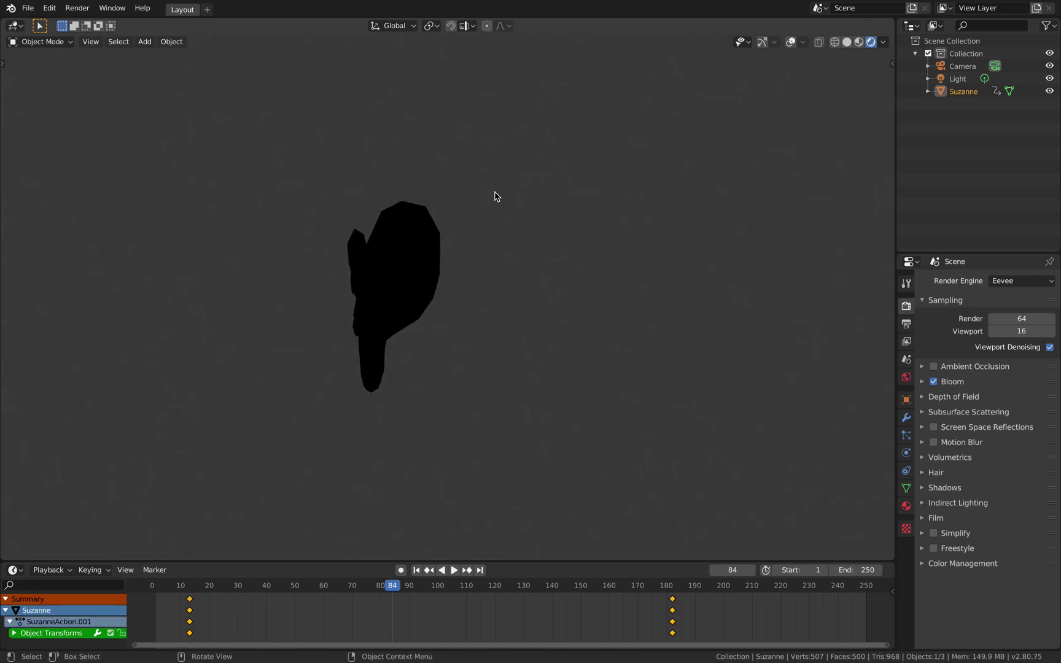
# Undo the last several changes in the scene and show Suzanne's modifier settings.
pyautogui.hotkey('ctrl', 'z')
pyautogui.hotkey('ctrl', 'z')
pyautogui.hotkey('ctrl', 'z')
pyautogui.hotkey('ctrl', 'z')
pyautogui.hotkey('ctrl', 'z')
pyautogui.hotkey('ctrl', 'z')
pyautogui.hotkey('ctrl', 'z')
pyautogui.hotkey('ctrl', 'z')
pyautogui.hotkey('ctrl', 'z')
pyautogui.hotkey('ctrl', 'z')
pyautogui.hotkey('ctrl', 'z')
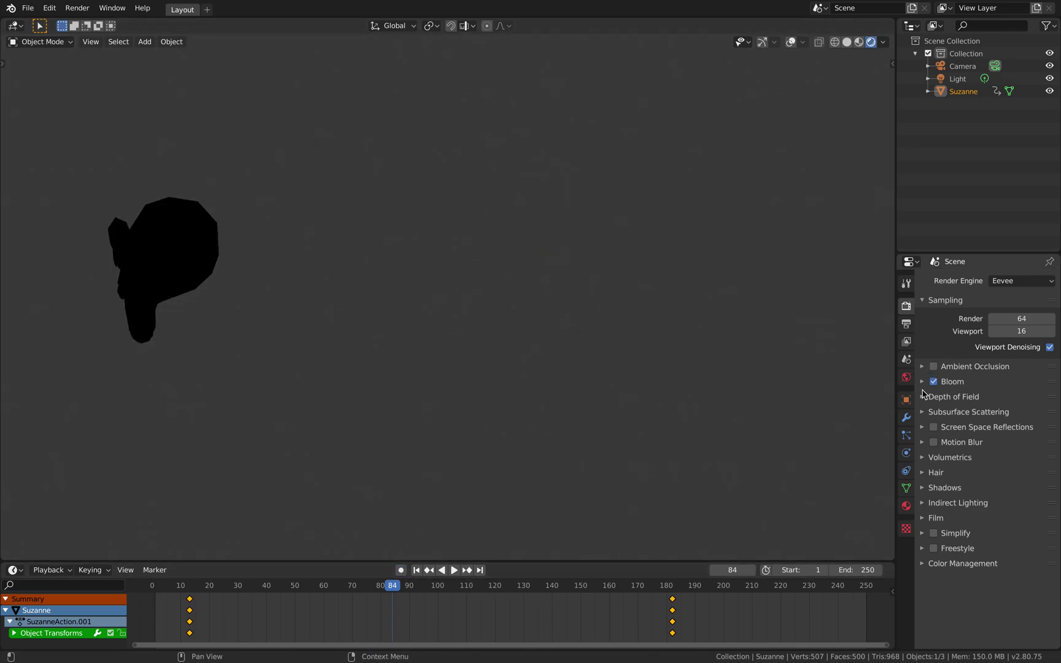
pyautogui.click(908, 418)
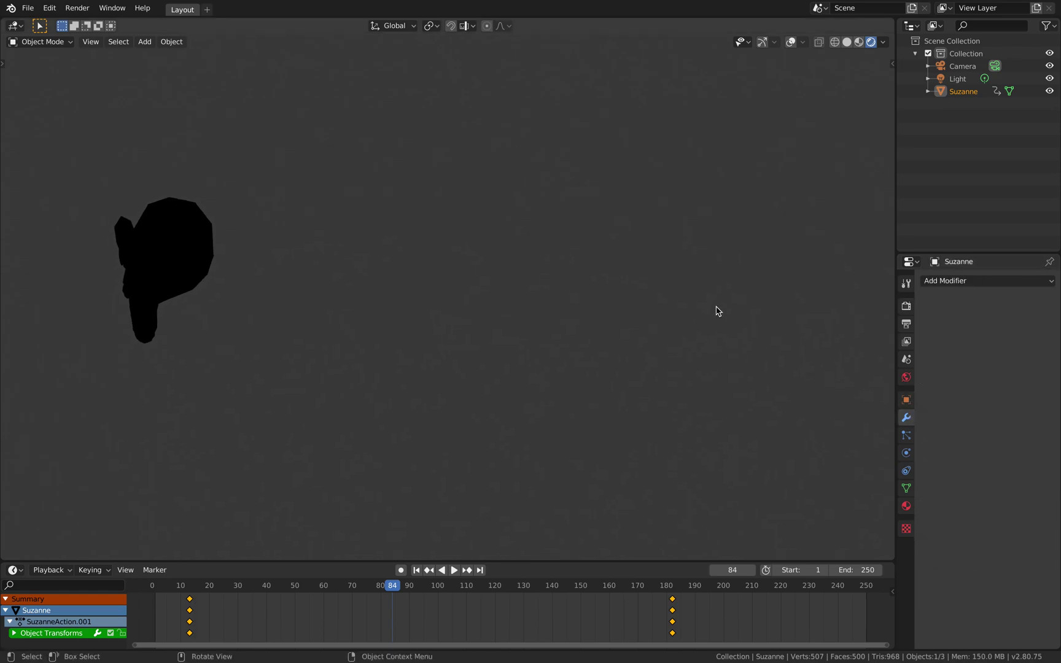